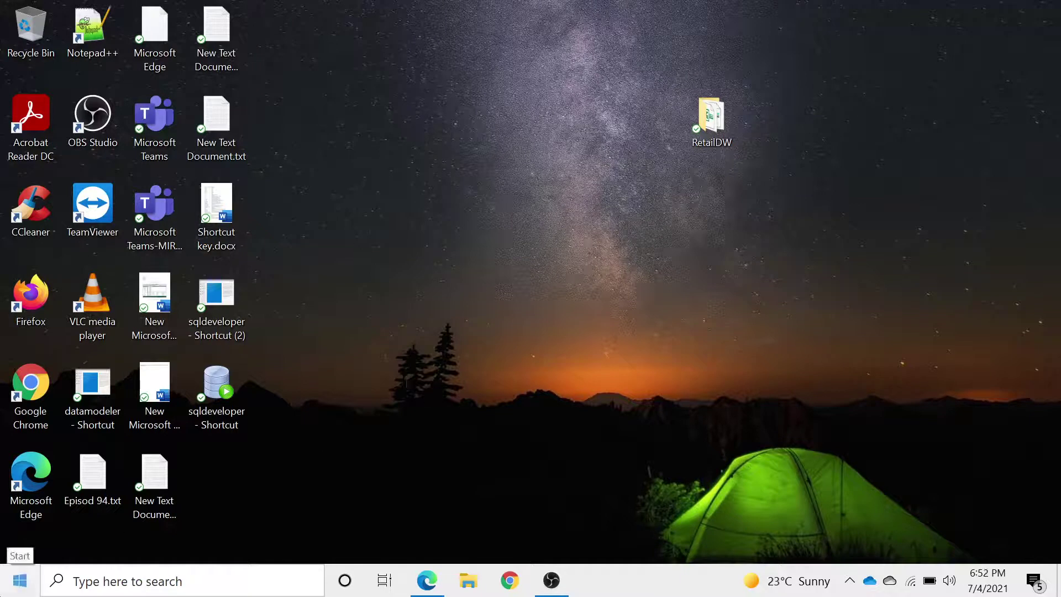
- Launch Microsoft SQL Server Management Studio 18 and connect to the DESKTOP-4D4K21M\MSSQLSERVER2017 Database Engine with Windows Authentication
left_click(20, 577)
scroll(189, 407, "down", 5)
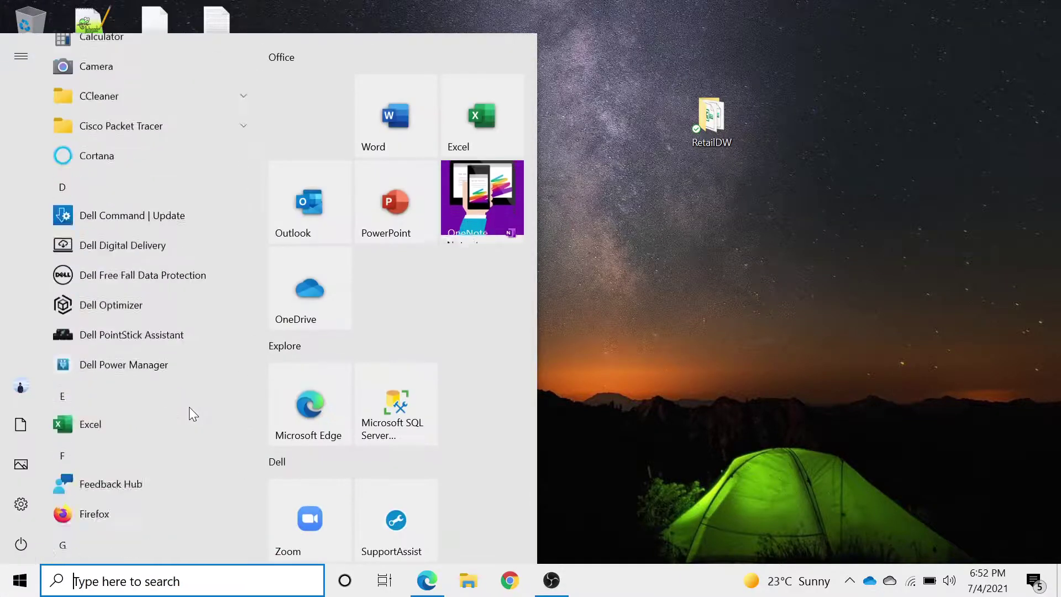
scroll(189, 407, "down", 10)
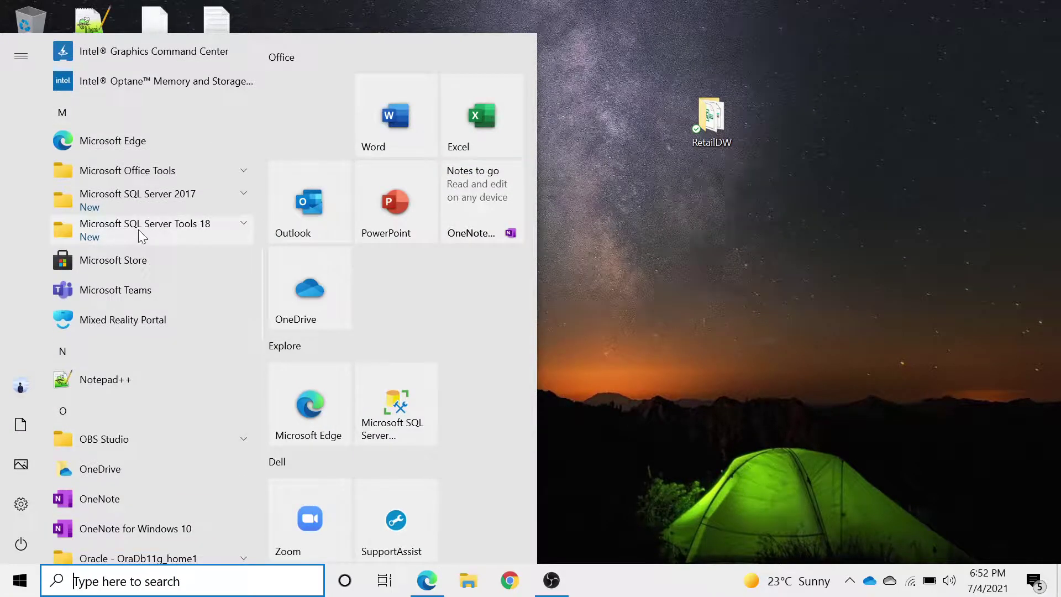
left_click(138, 229)
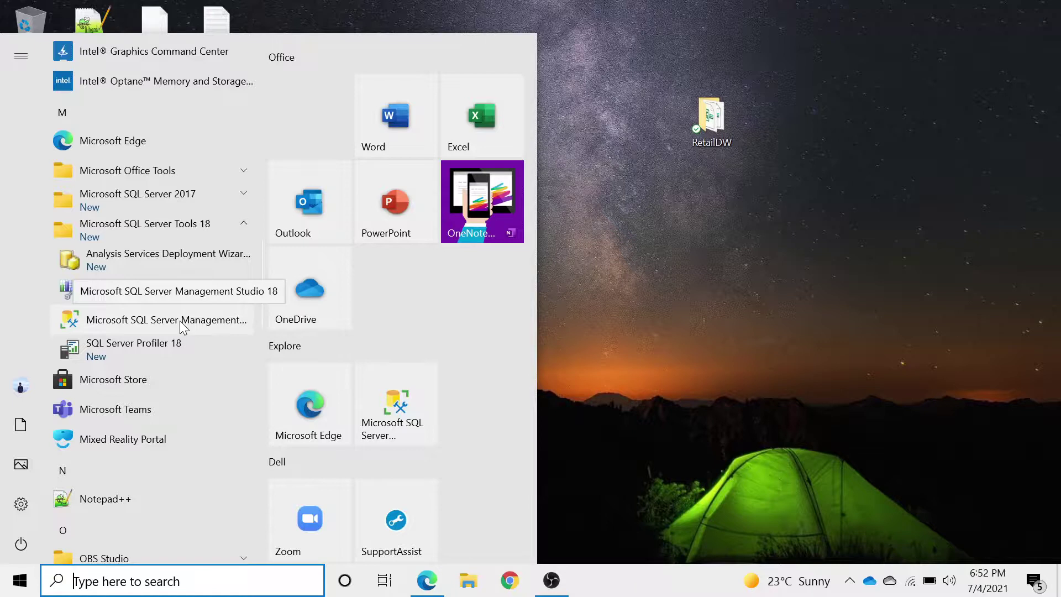
left_click(181, 320)
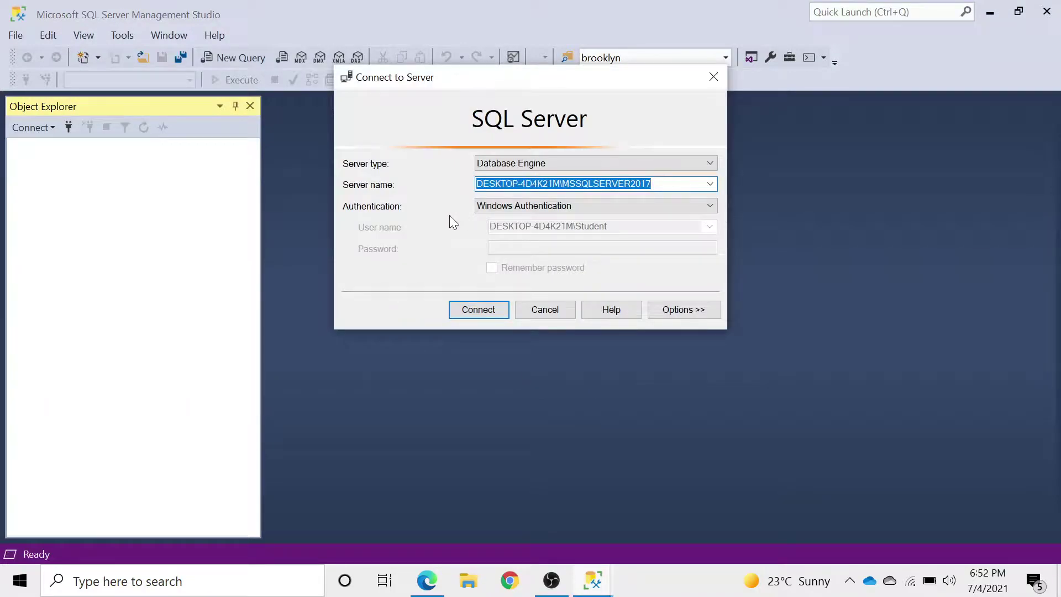
left_click(468, 313)
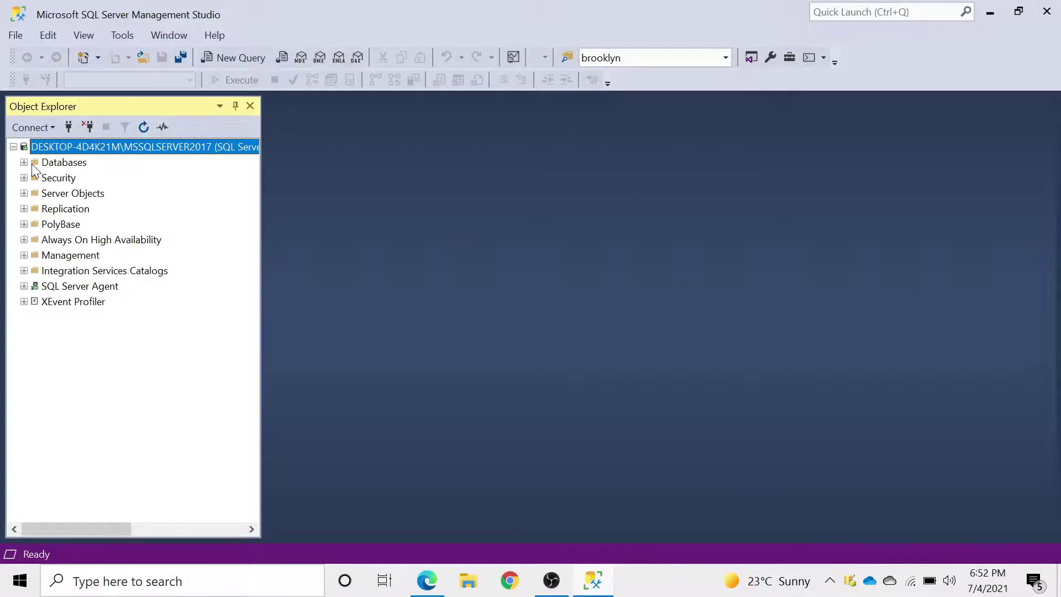
- Start a new database under the server's Databases folder and name it RetailDW
left_click(24, 163)
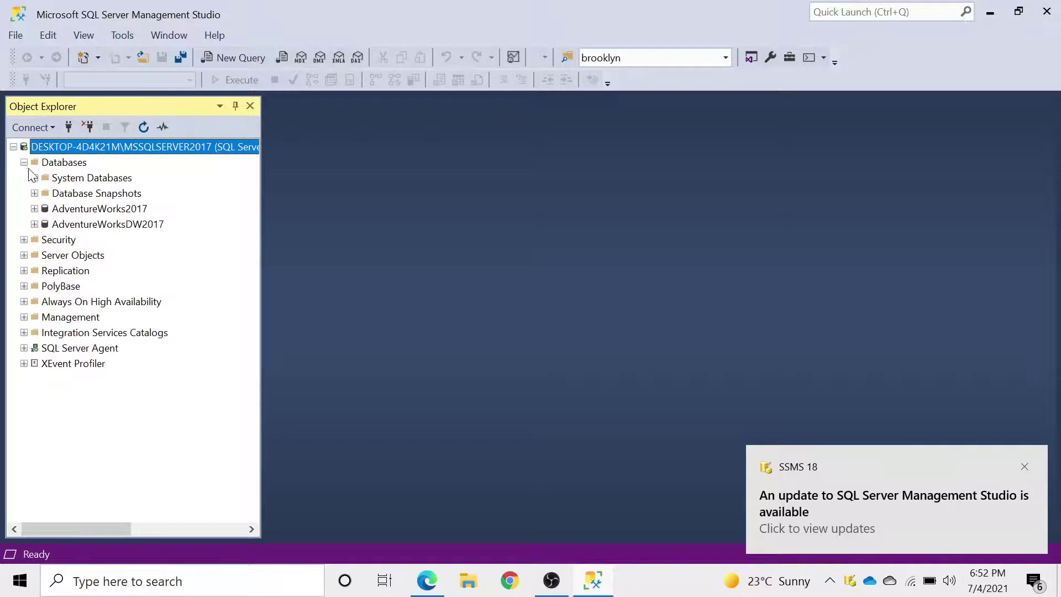
left_click(57, 164)
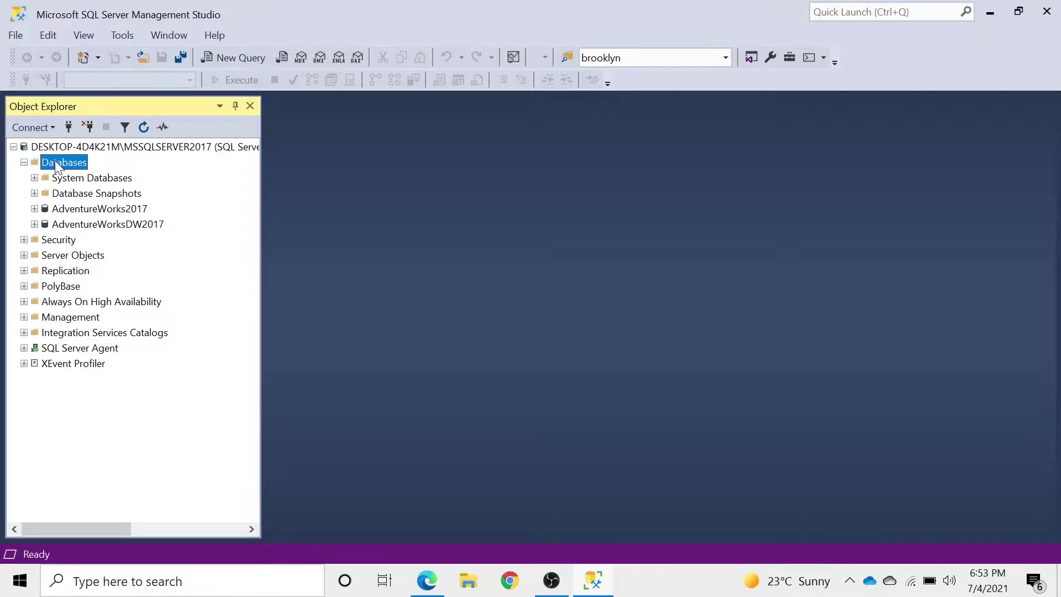
right_click(57, 166)
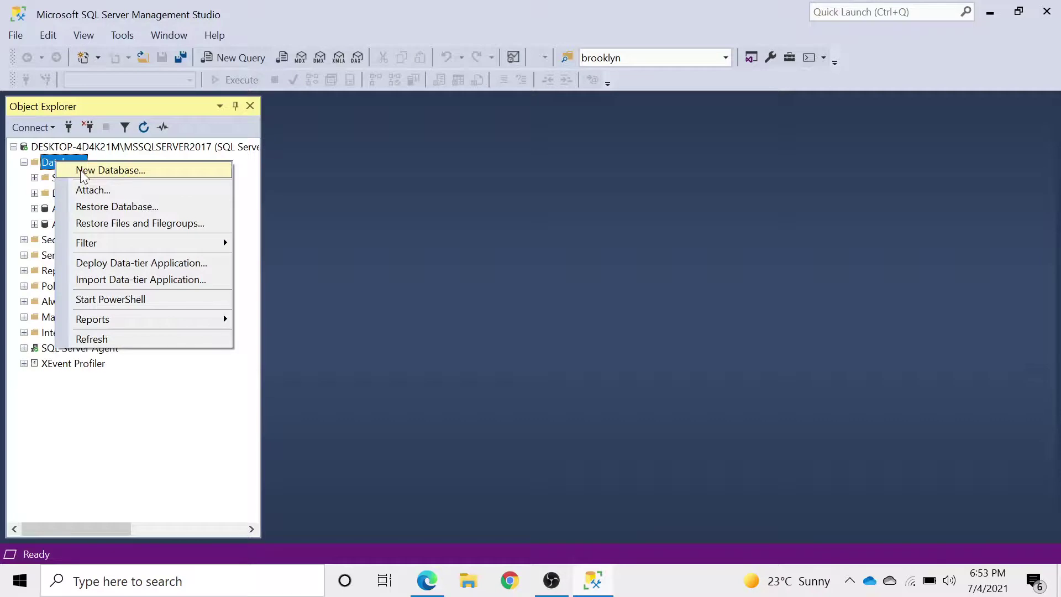
left_click(81, 172)
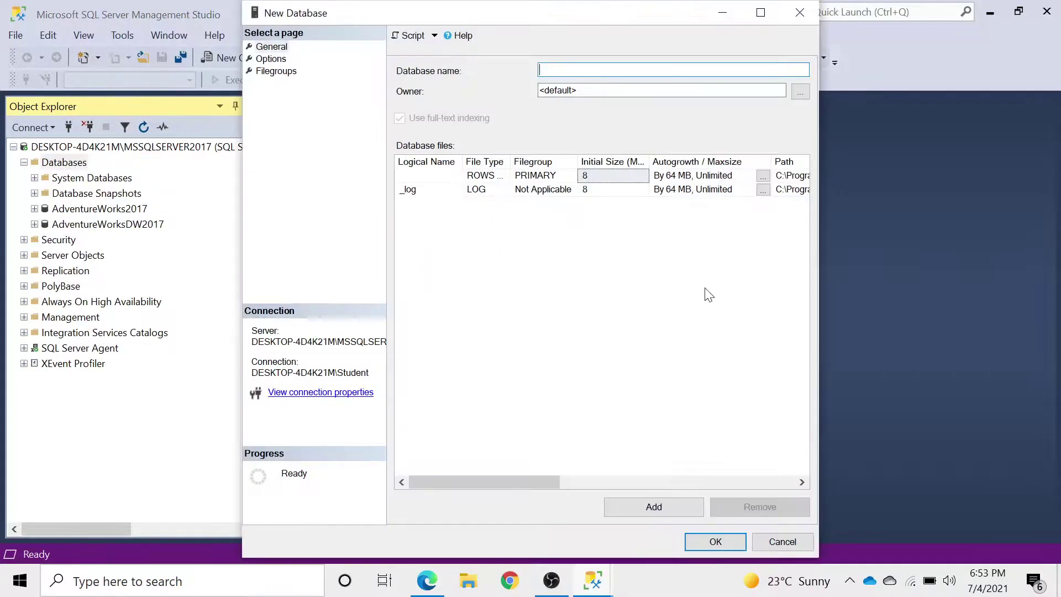
type("Re")
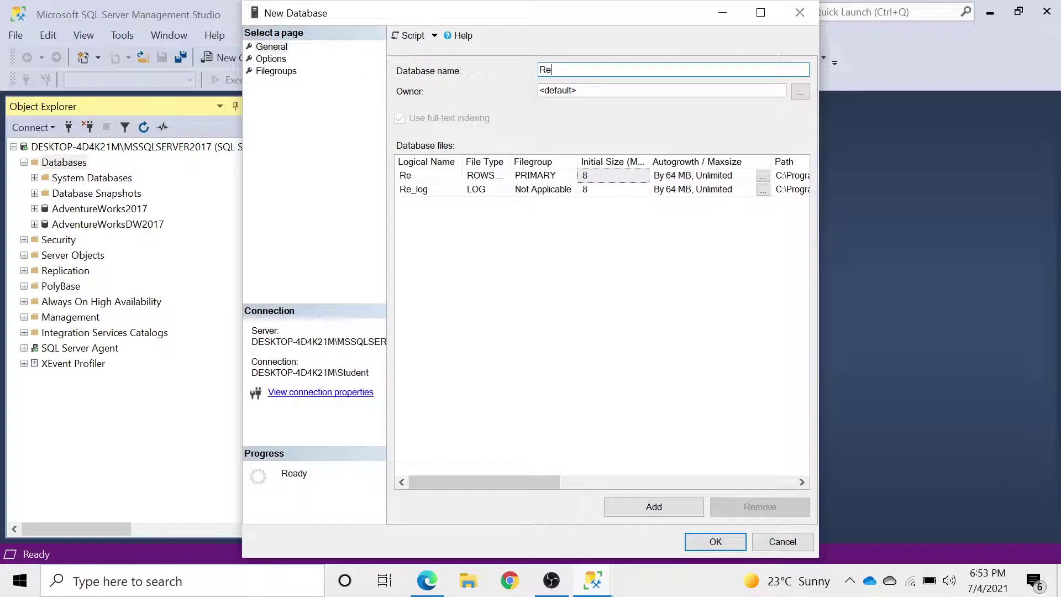
type("tailDW")
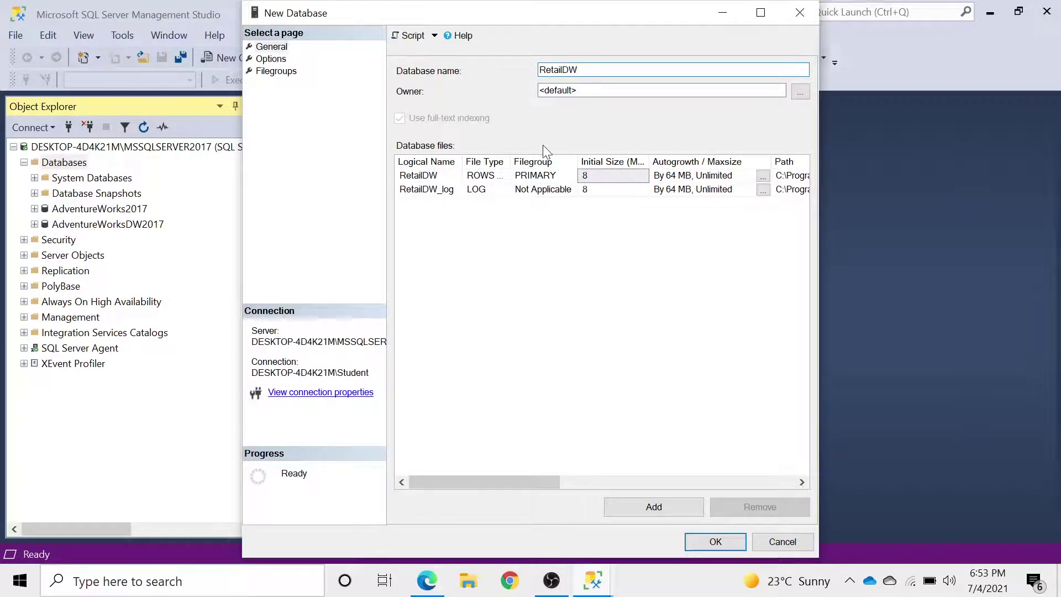
- Choose the sa and DESKTOP-4D4K21M\Student logins for the new database's owner and create the database
left_click(800, 97)
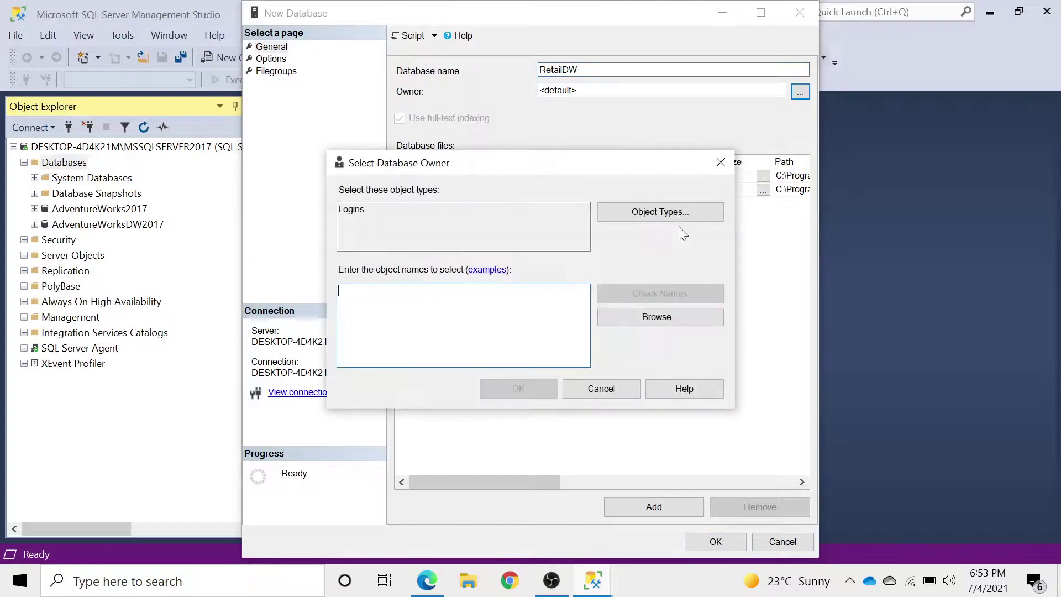
left_click(666, 323)
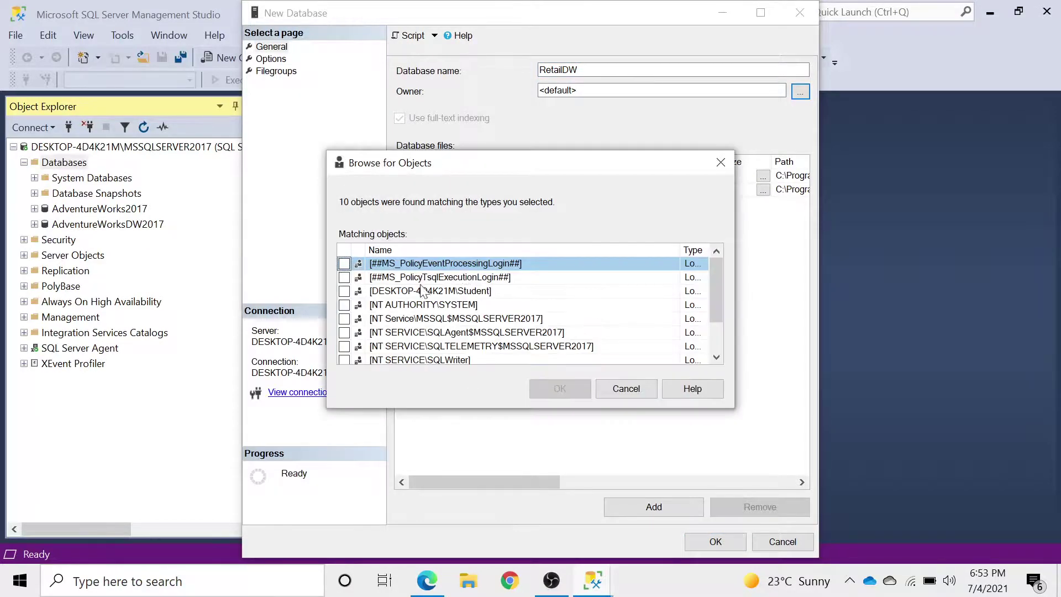
scroll(410, 306, "down", 1)
left_click(344, 346)
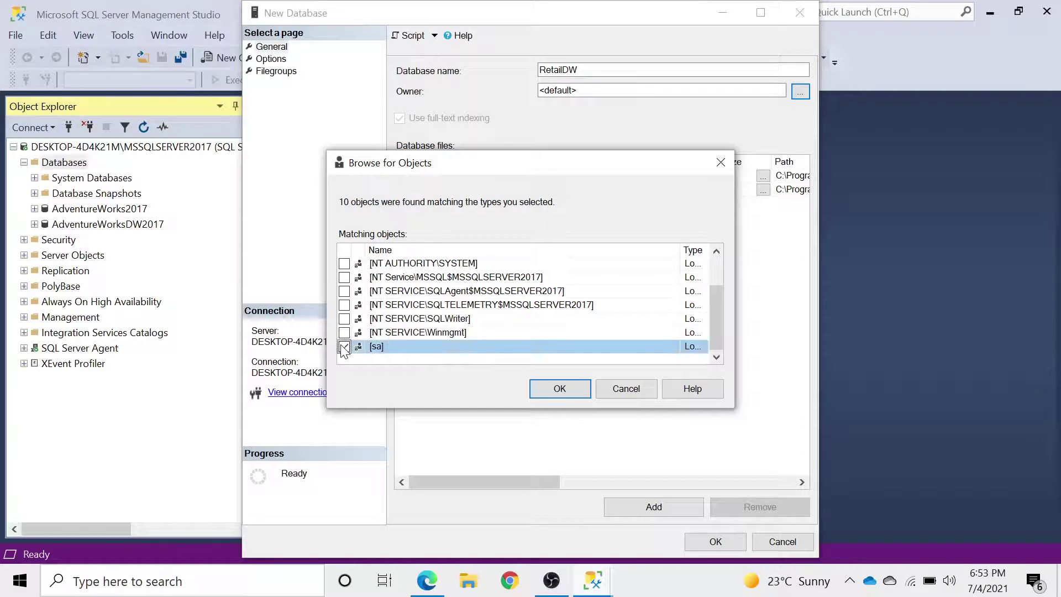
scroll(418, 331, "up", 1)
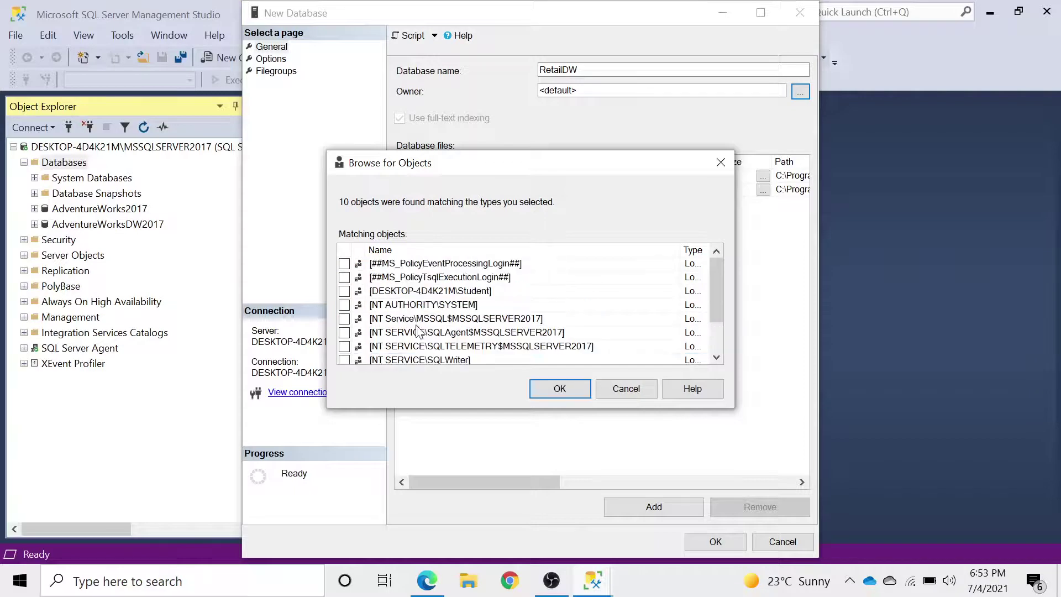
left_click(343, 291)
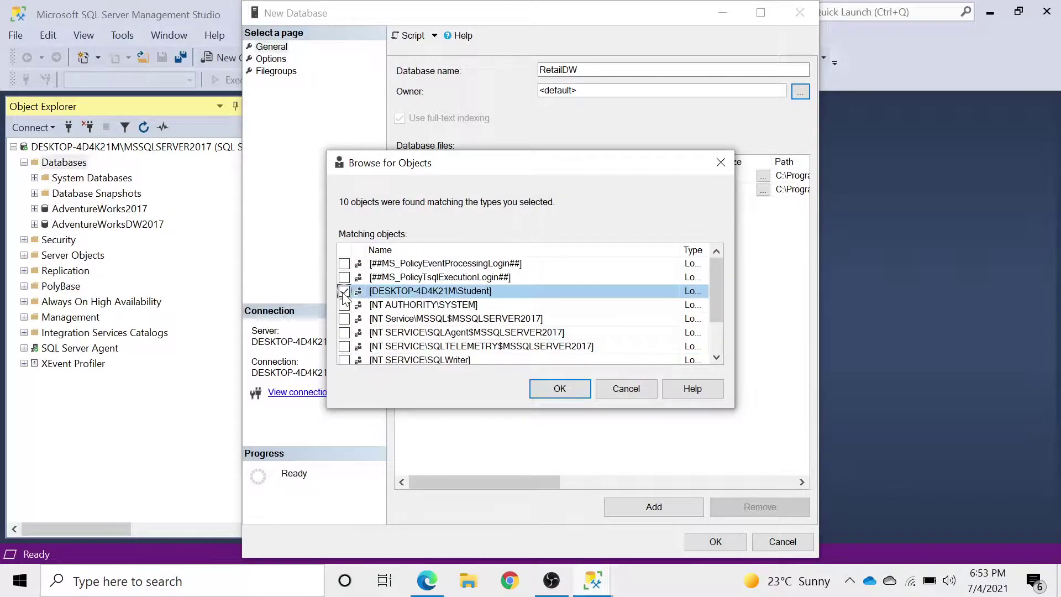
left_click(554, 393)
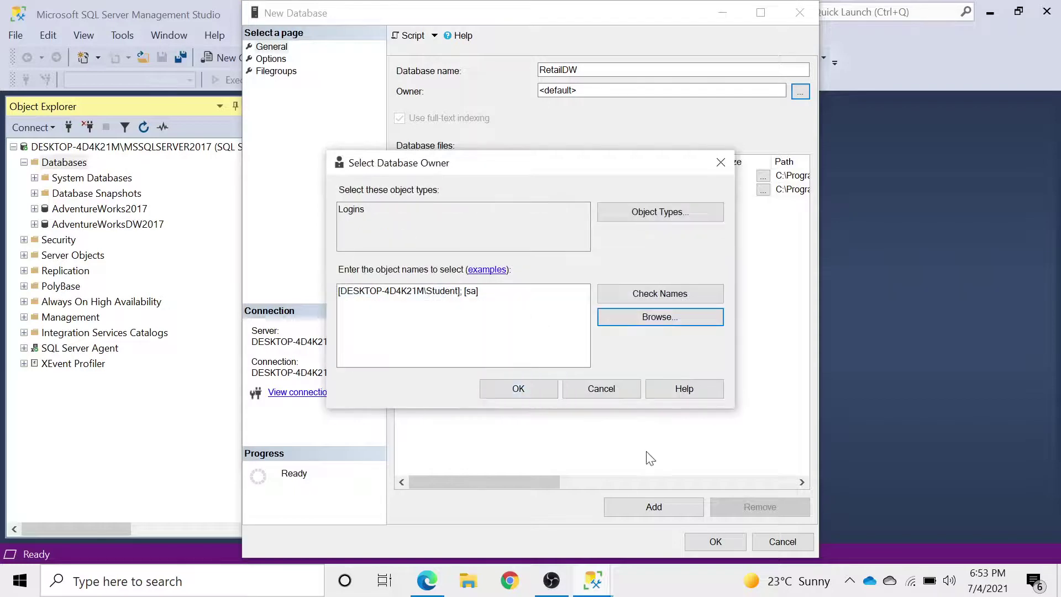
left_click(490, 390)
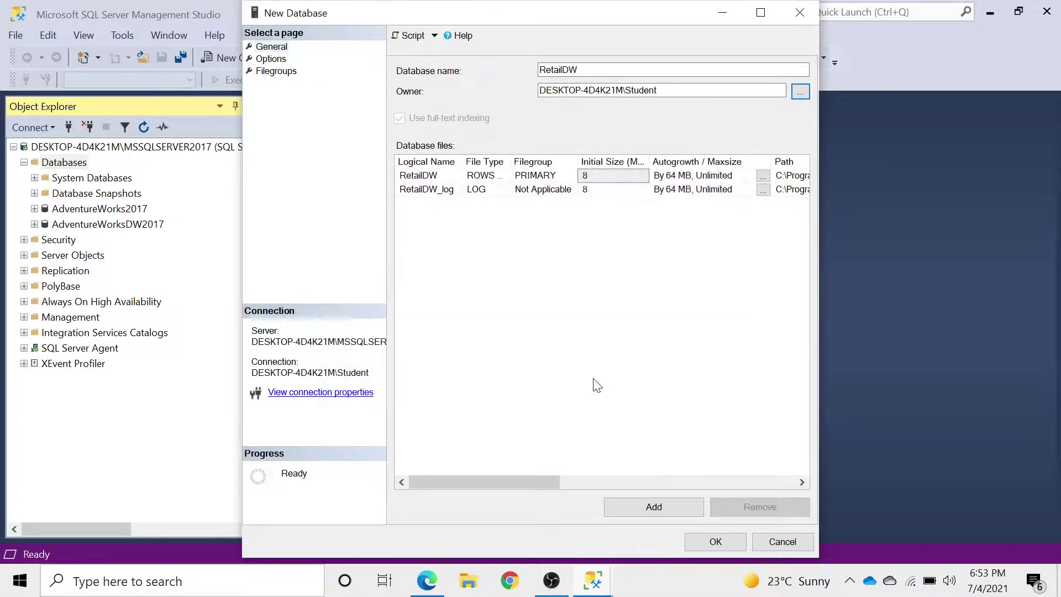
left_click(717, 541)
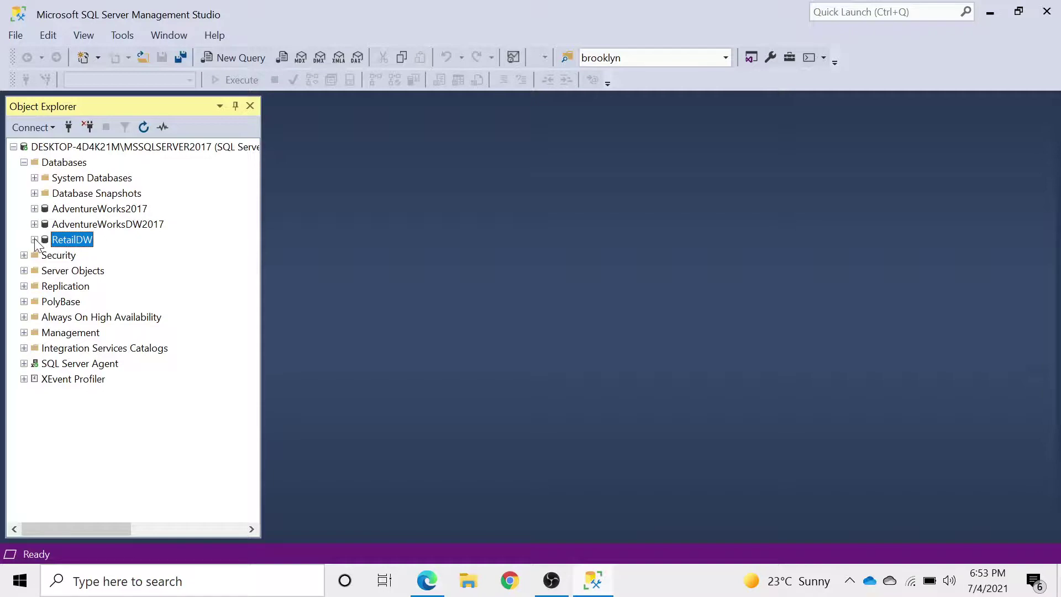
- Expand the RetailDW database and start its Import Data wizard, proceeding to the data source choice
left_click(34, 240)
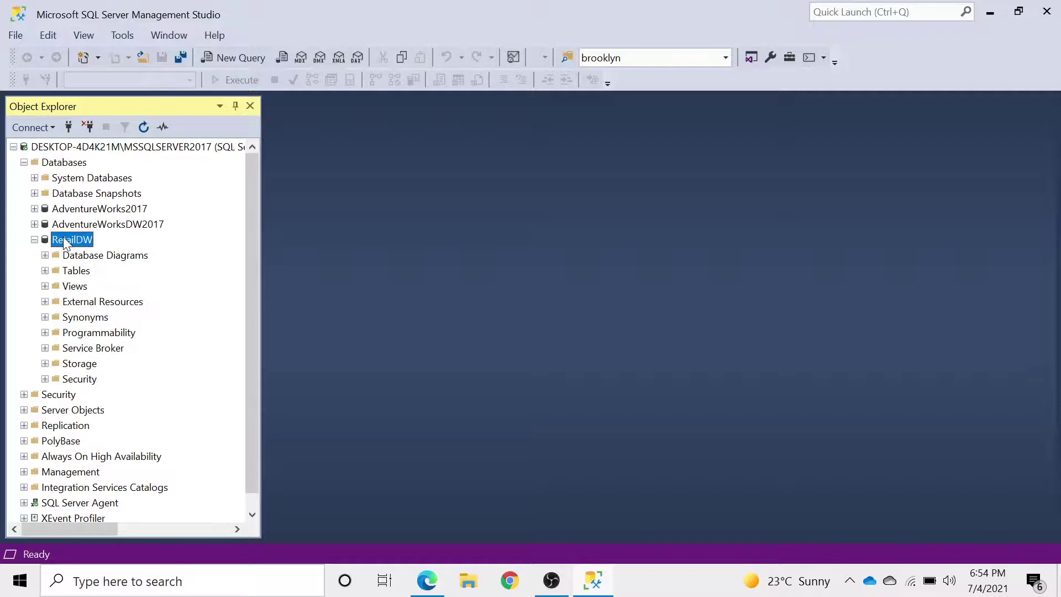
right_click(65, 243)
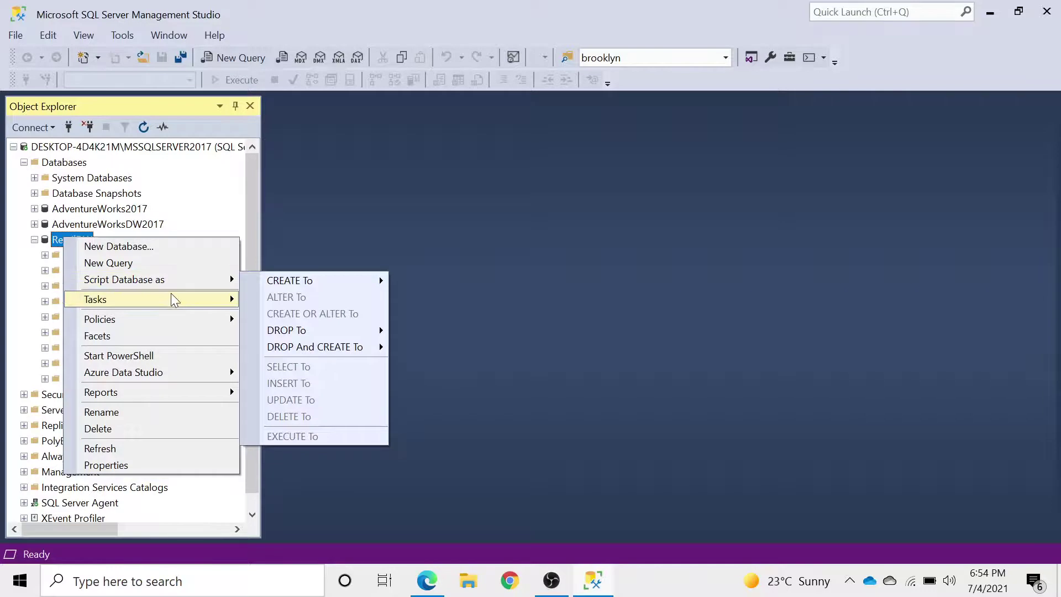
mouse_move(175, 303)
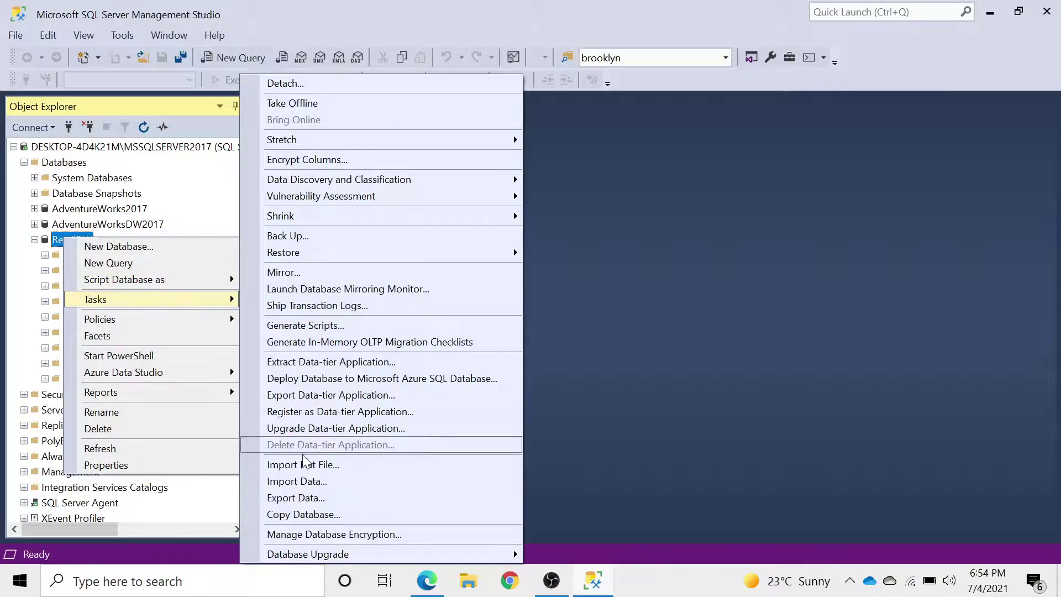
left_click(306, 490)
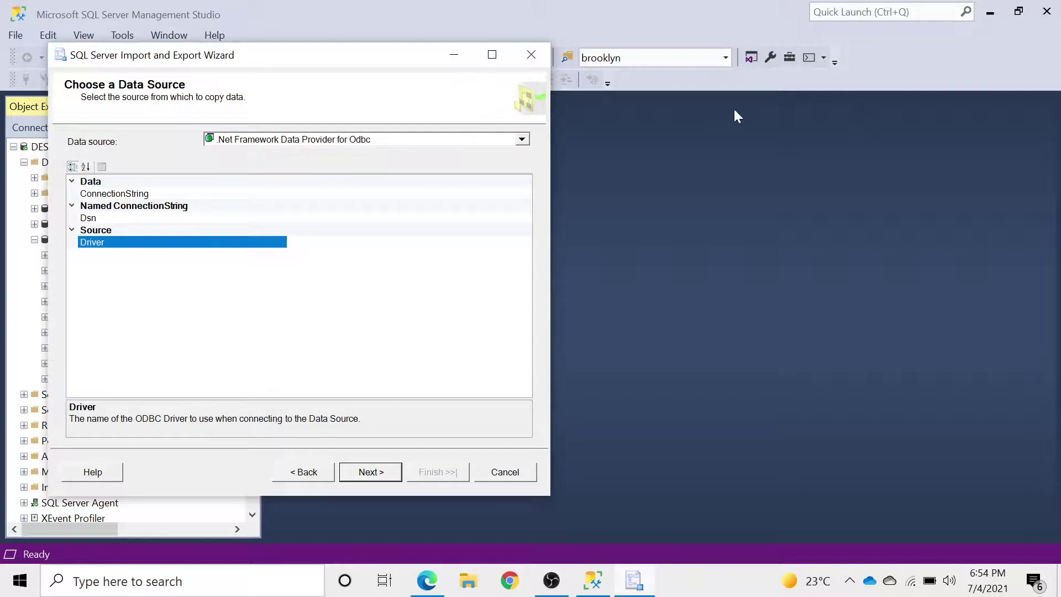
- Examine the source files in the desktop RetailDW folder, then return to the import wizard
left_click(451, 57)
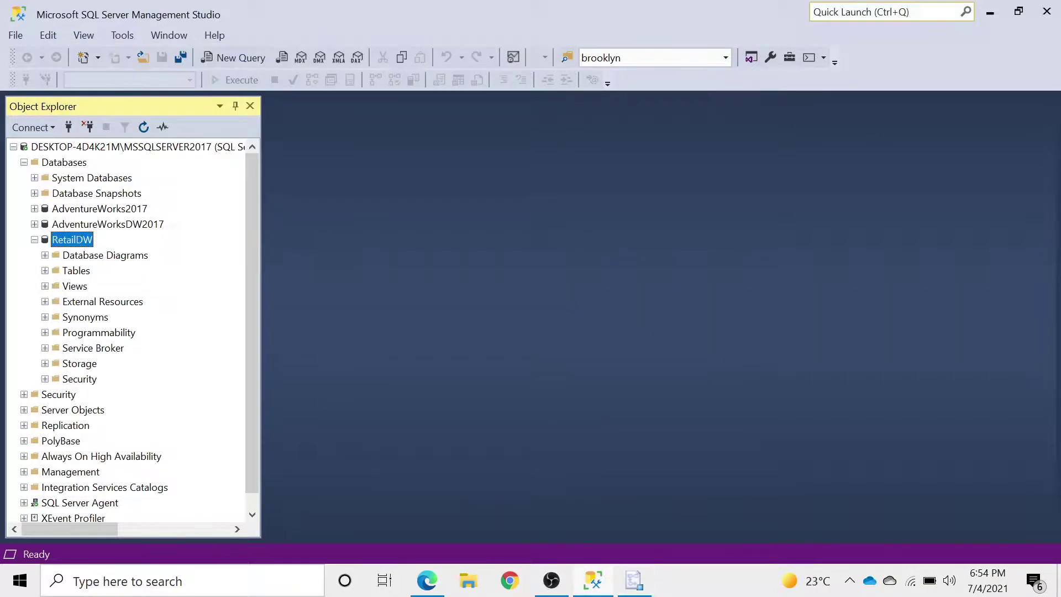
left_click(996, 15)
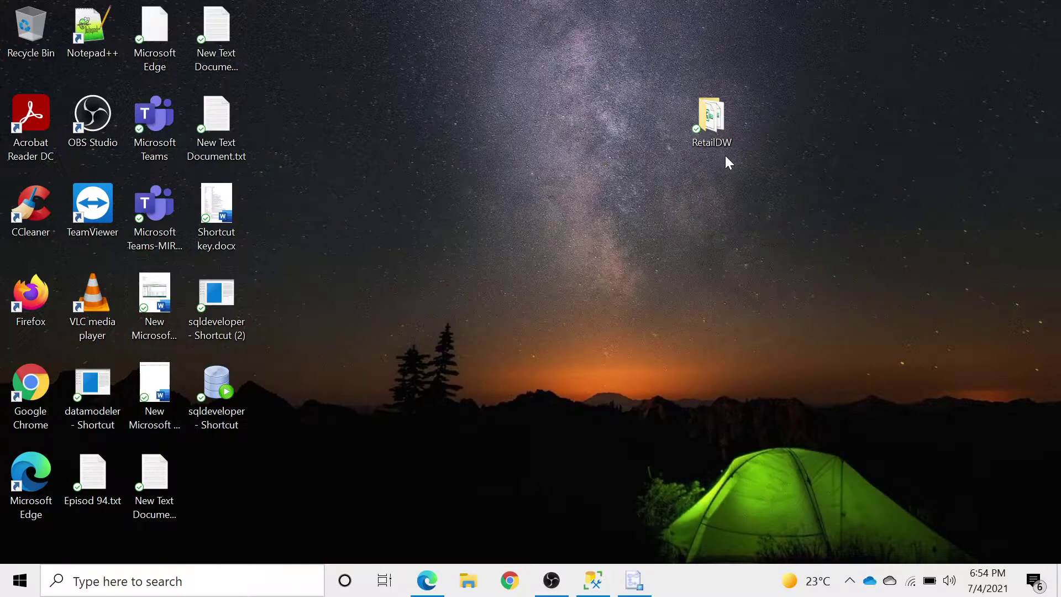
double_click(712, 117)
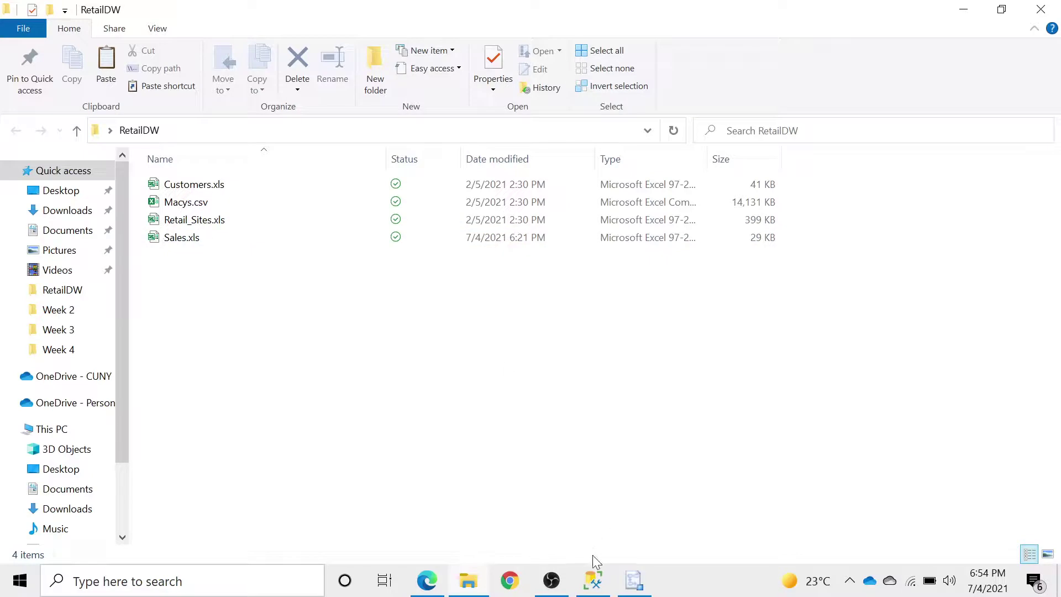
left_click(594, 586)
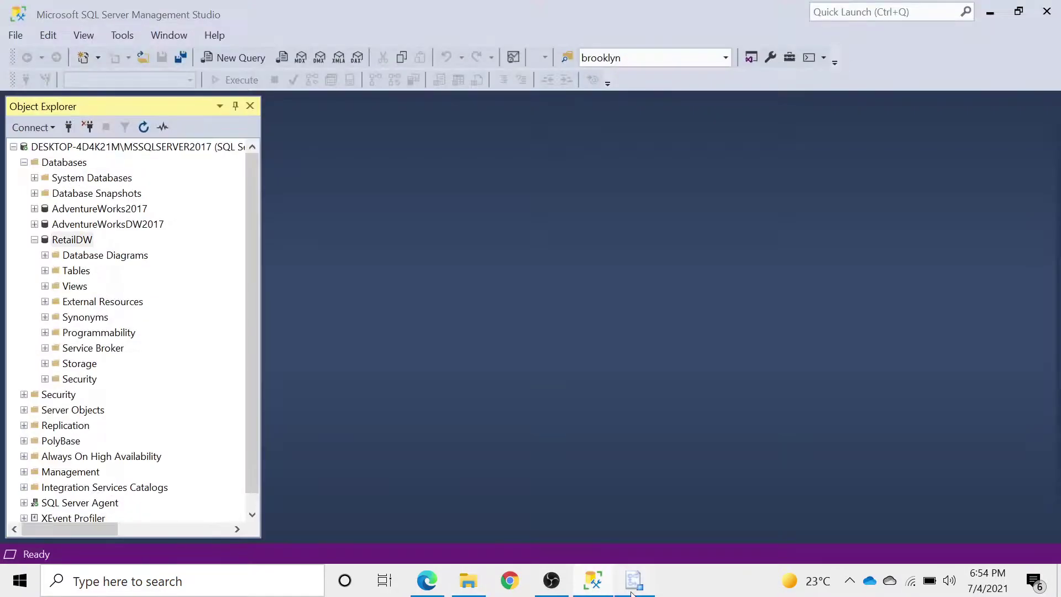
left_click(634, 587)
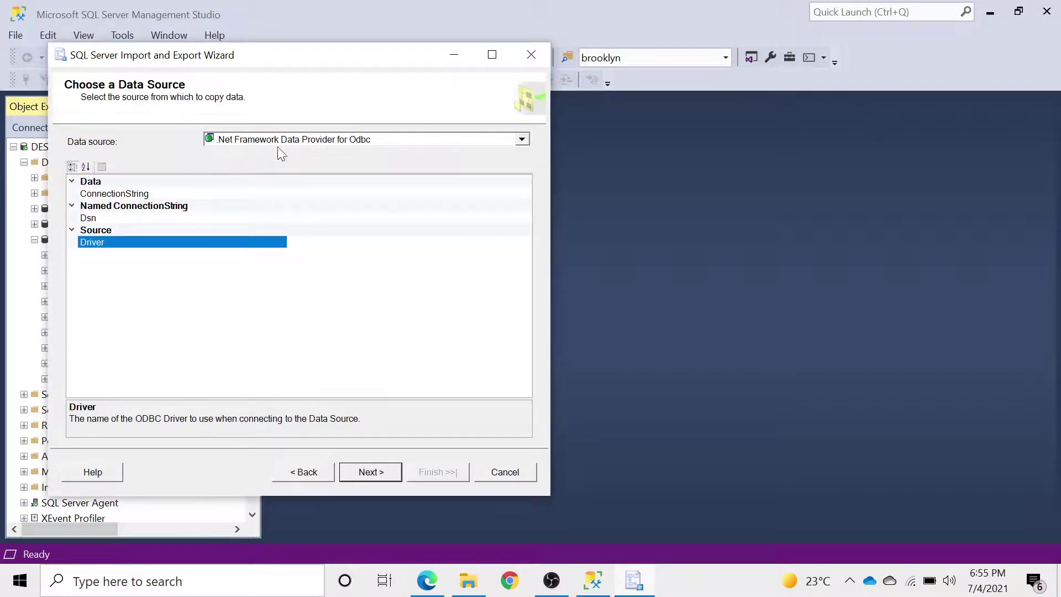
- Set the import source to Microsoft Excel and load Customers.xls from the desktop RetailDW folder
left_click(526, 141)
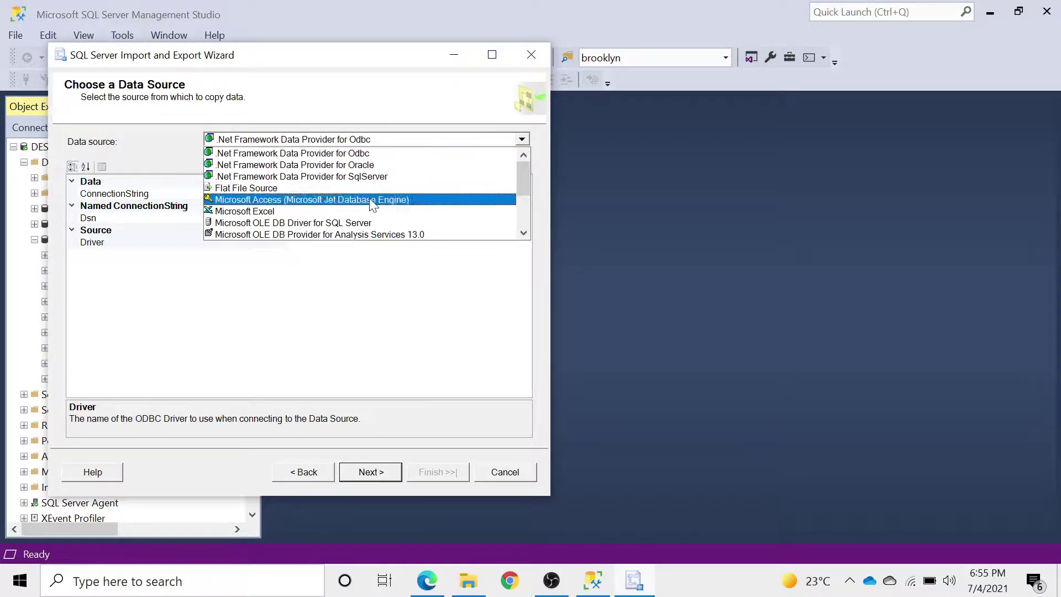
left_click(356, 210)
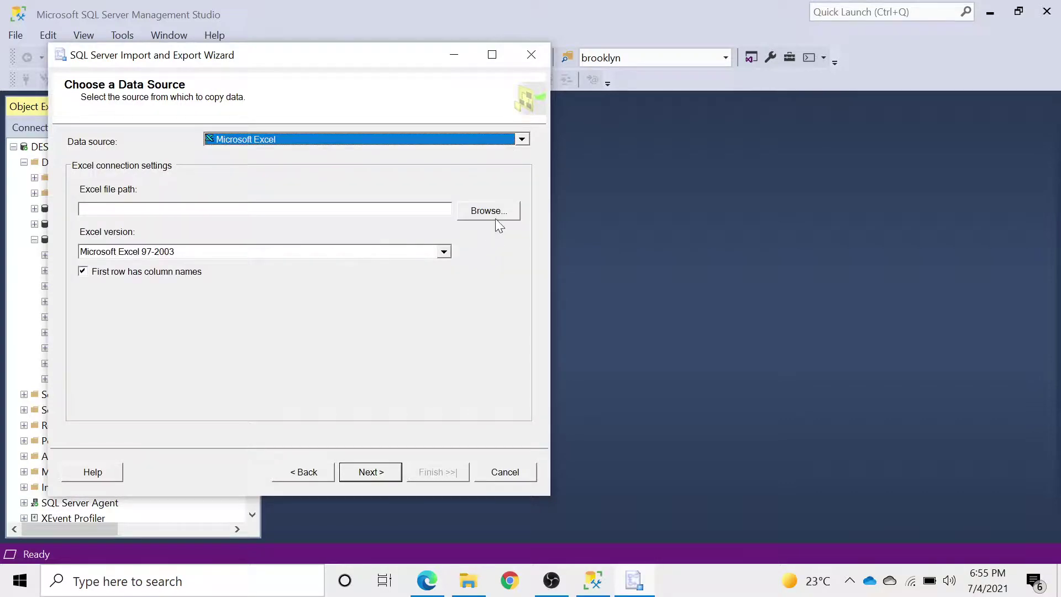
left_click(501, 214)
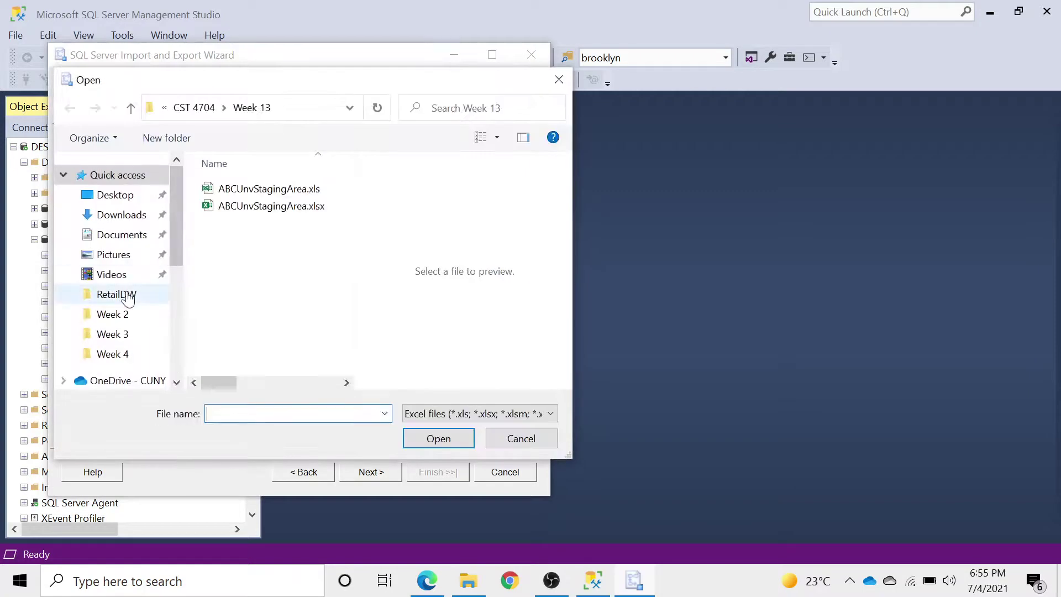
left_click(112, 196)
double_click(239, 189)
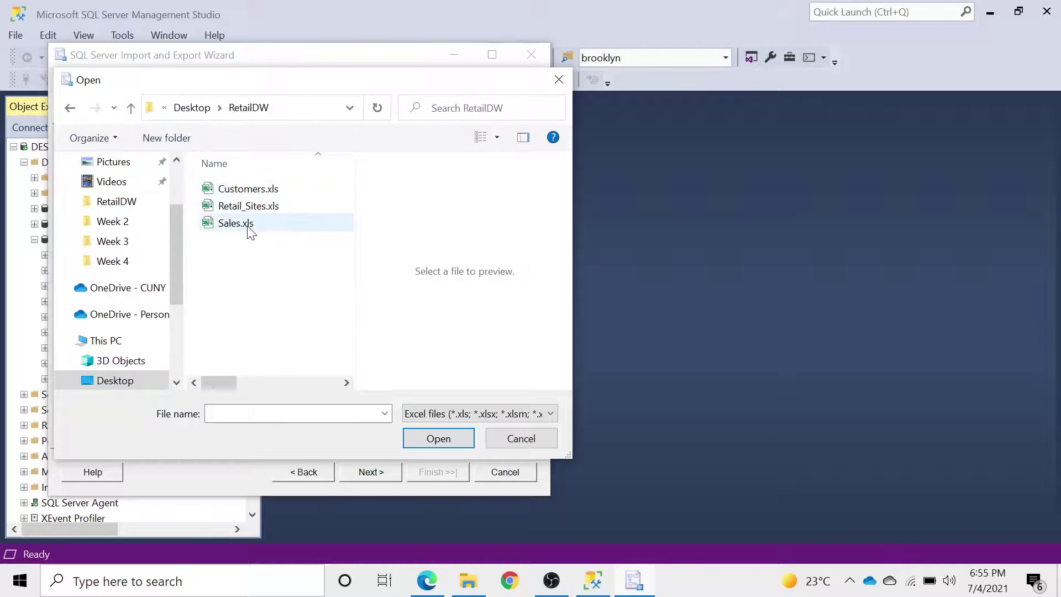
left_click(266, 191)
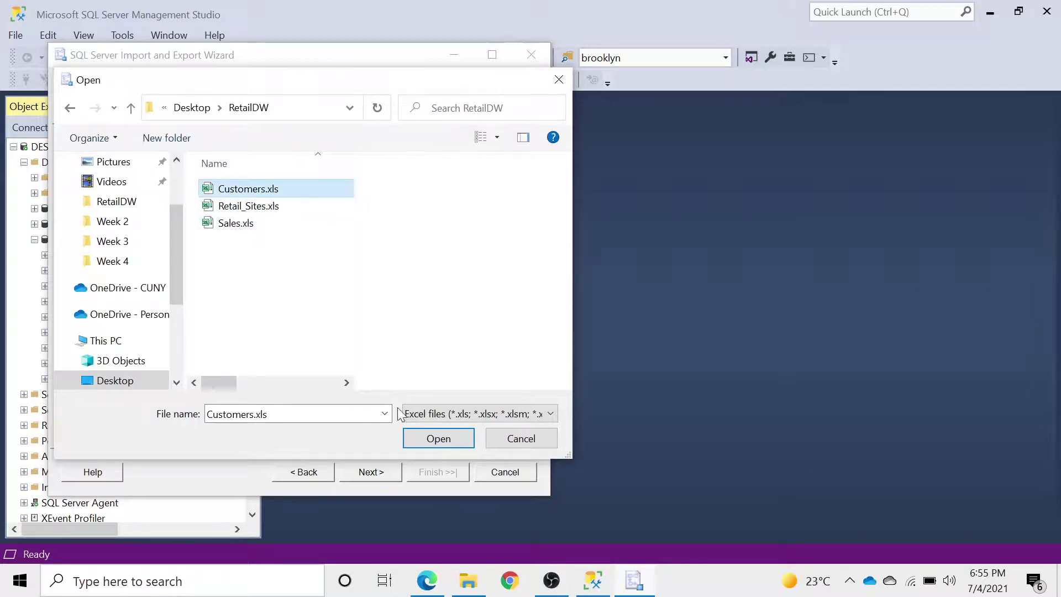
left_click(438, 438)
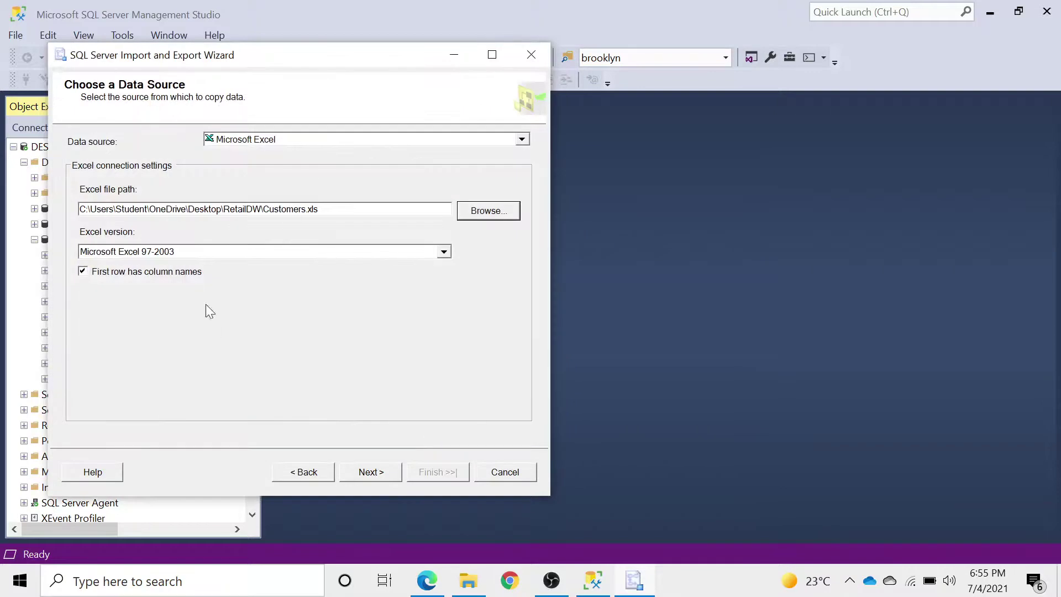
- Choose Microsoft Excel 97-2003 as the source file's Excel version and proceed to the destination choice
left_click(443, 252)
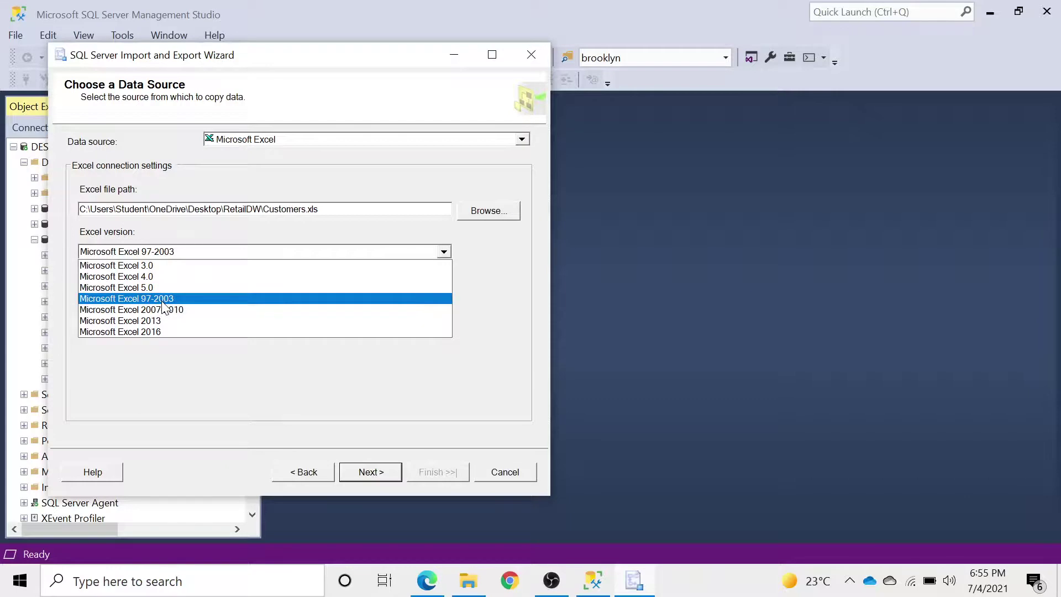
left_click(163, 301)
left_click(444, 252)
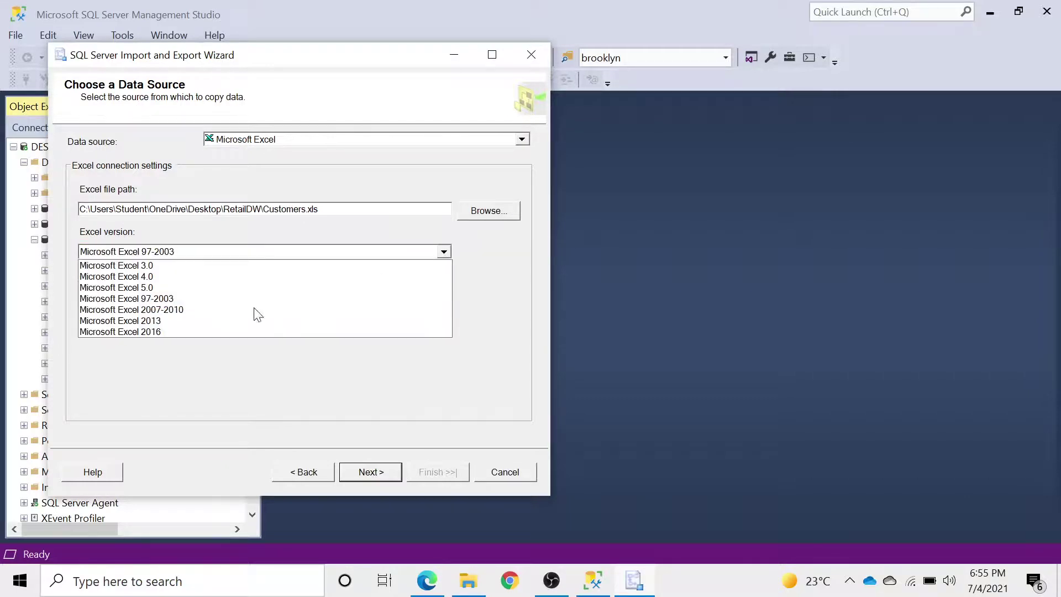
left_click(178, 300)
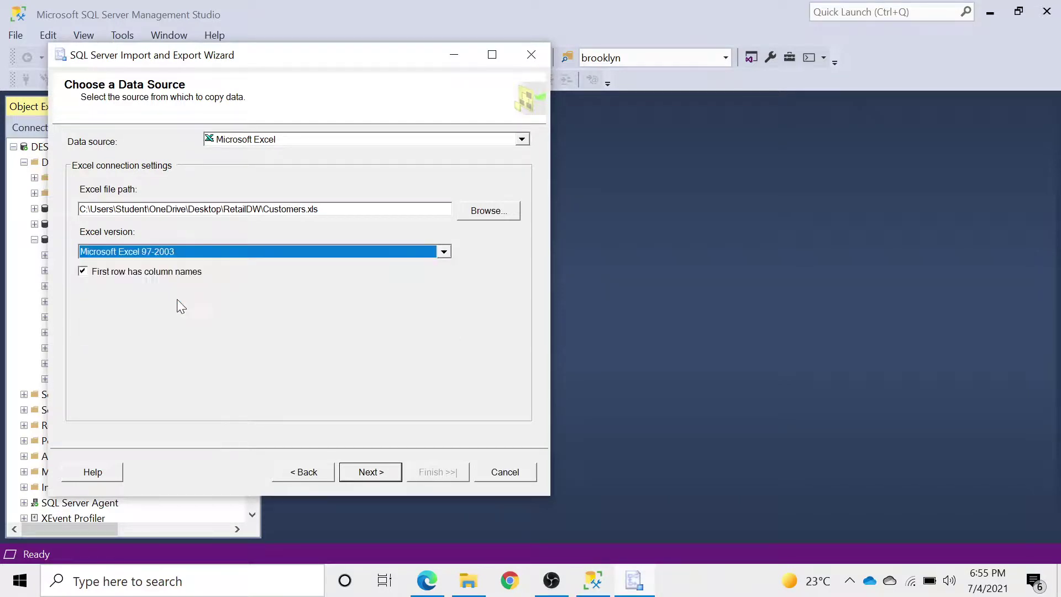
left_click(370, 473)
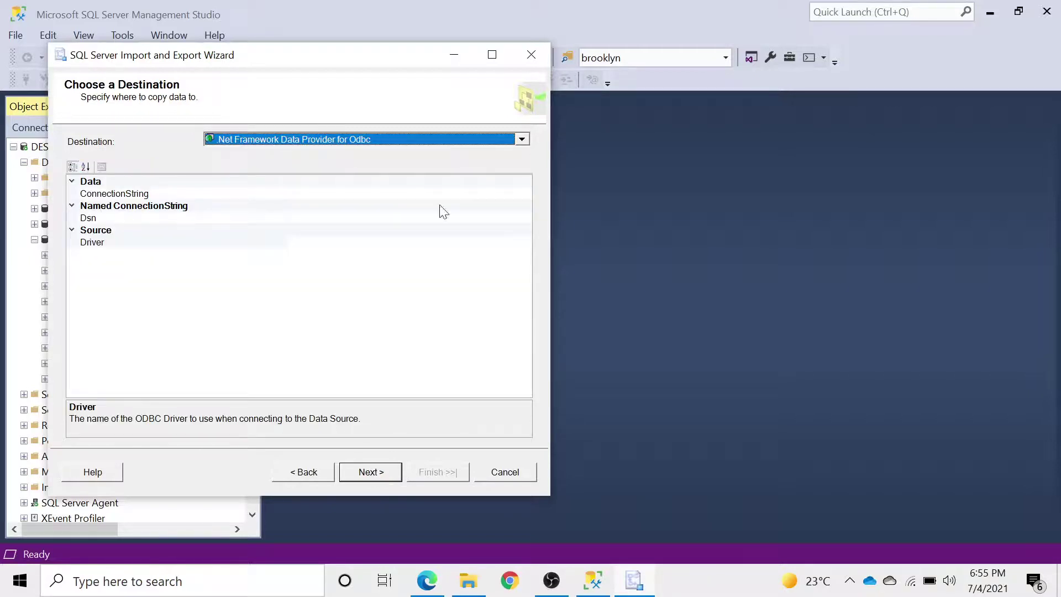
- Set the import destination to SQL Server Native Client 11.0 with the RetailDW database and proceed
left_click(524, 139)
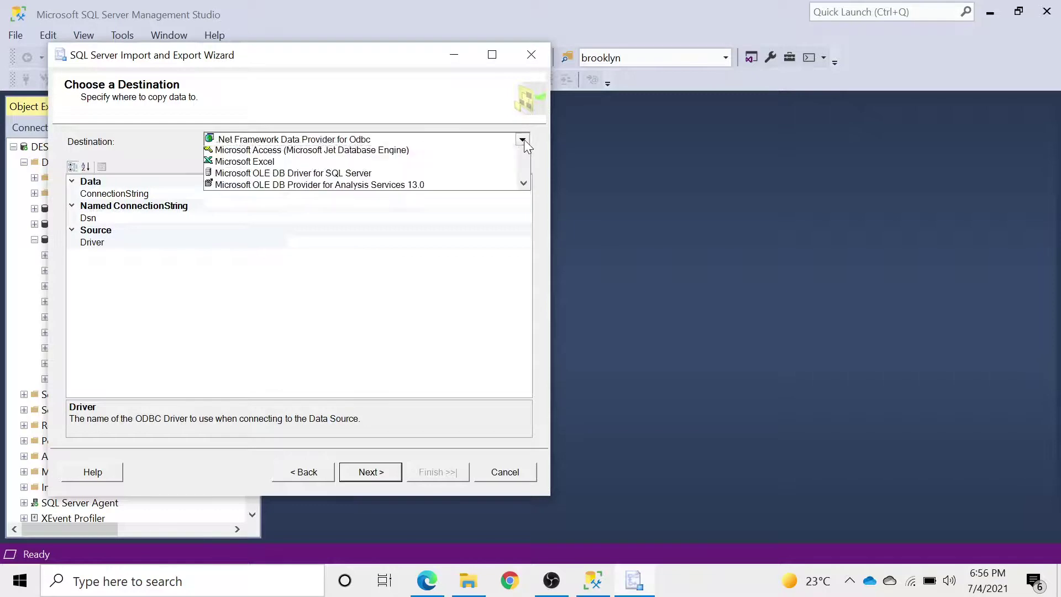
scroll(457, 195, "down", 1)
scroll(457, 195, "down", 2)
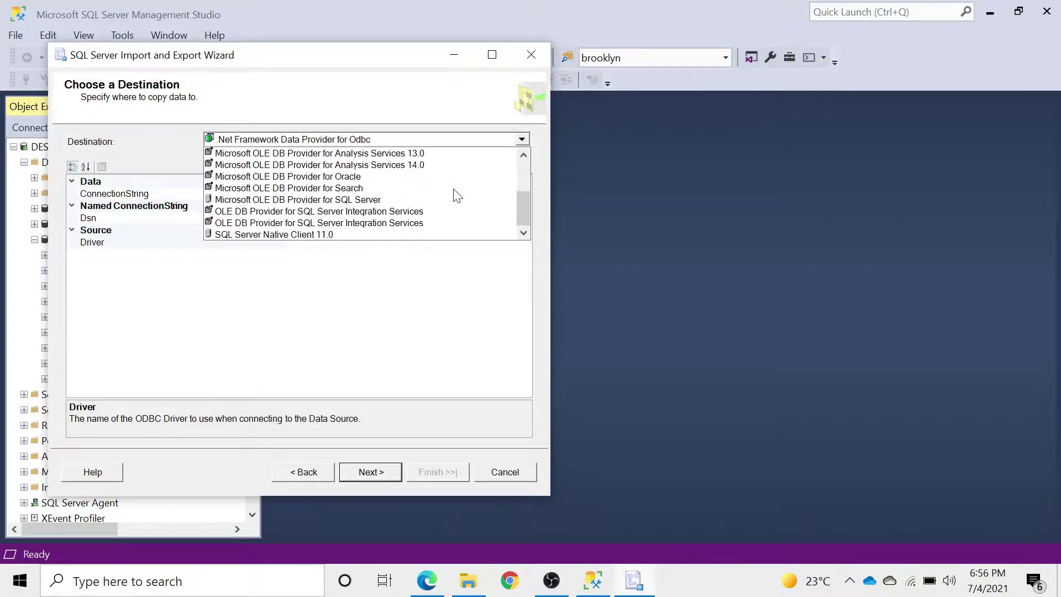
left_click(290, 238)
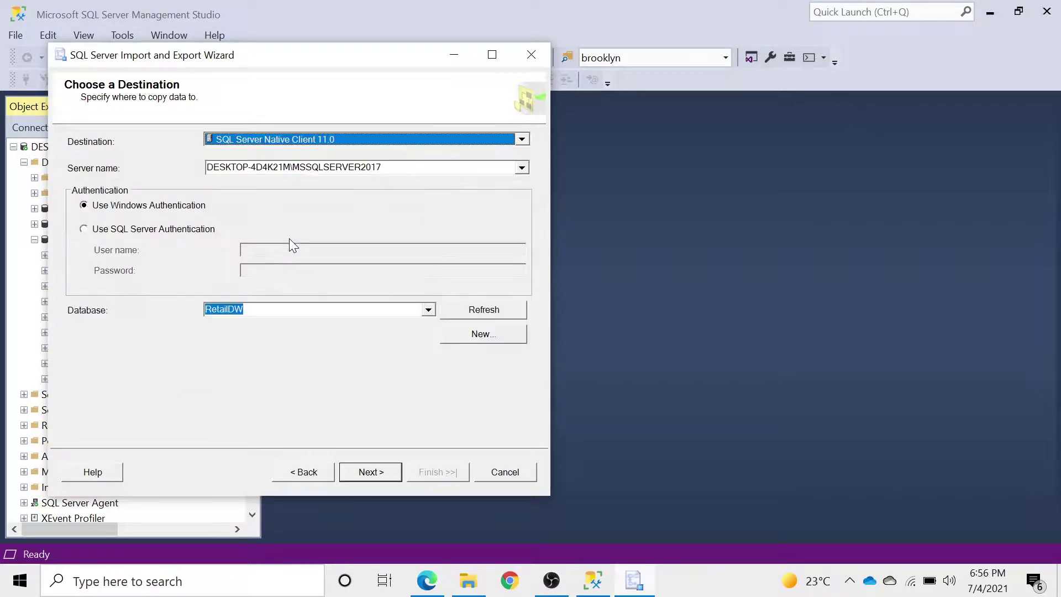
left_click(428, 309)
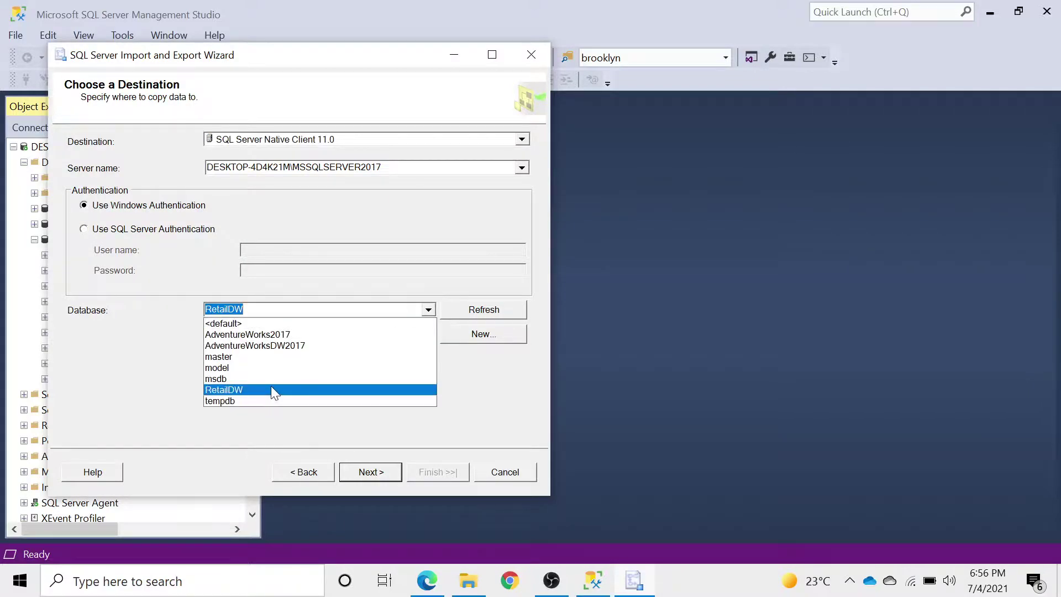
left_click(272, 390)
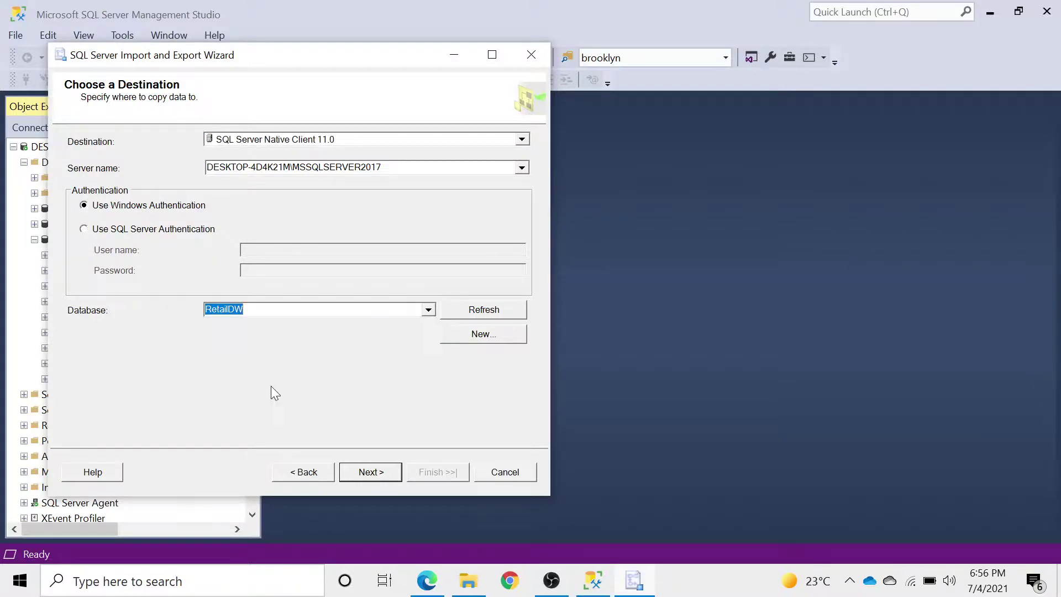
left_click(371, 471)
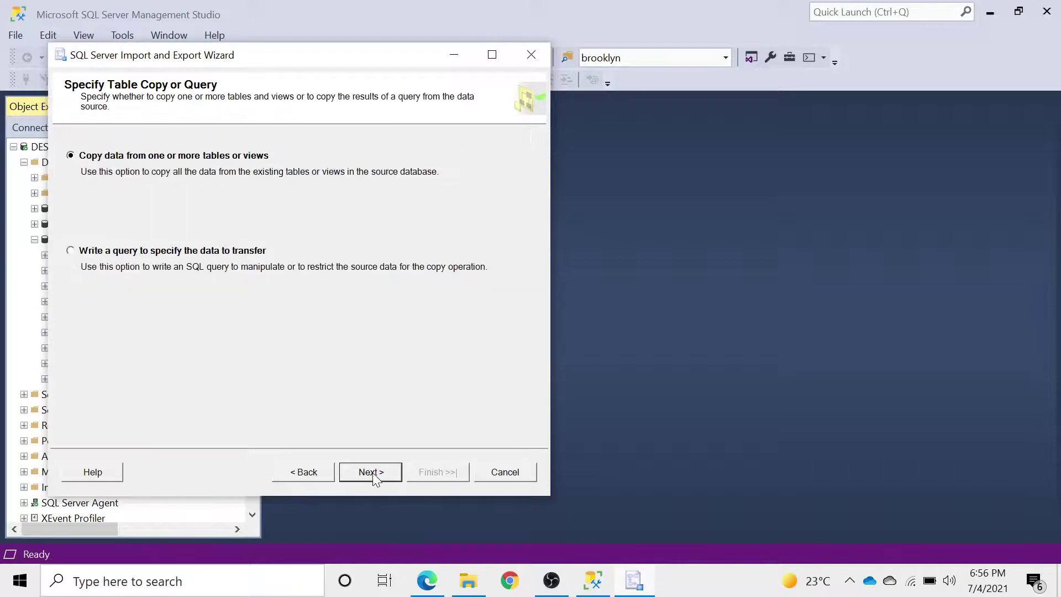
- Copy the Customers.xls sheet as a table with the package run immediately, then finish and close the wizard
left_click(376, 472)
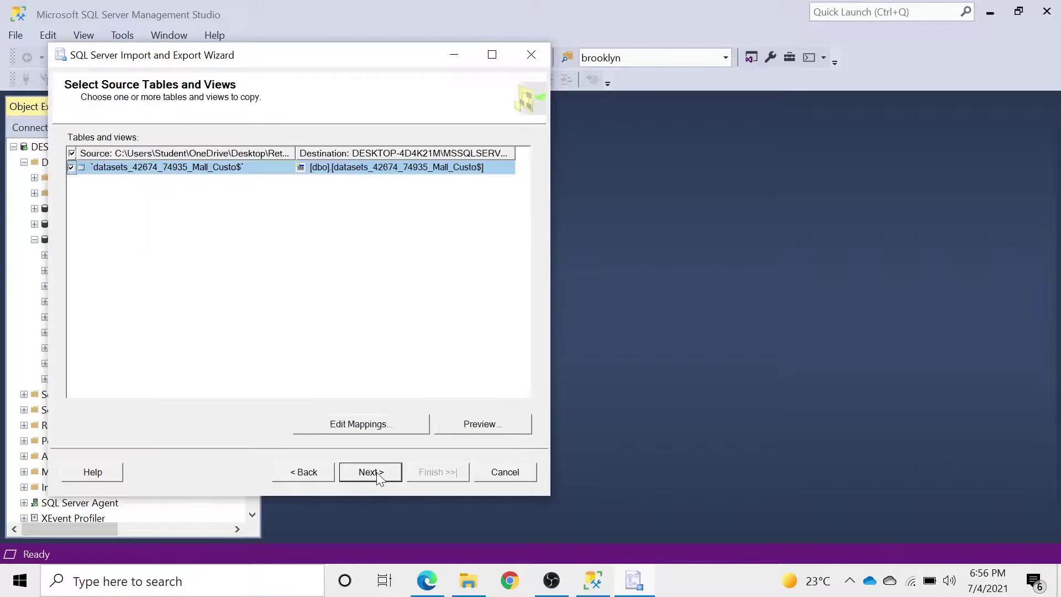
left_click(380, 473)
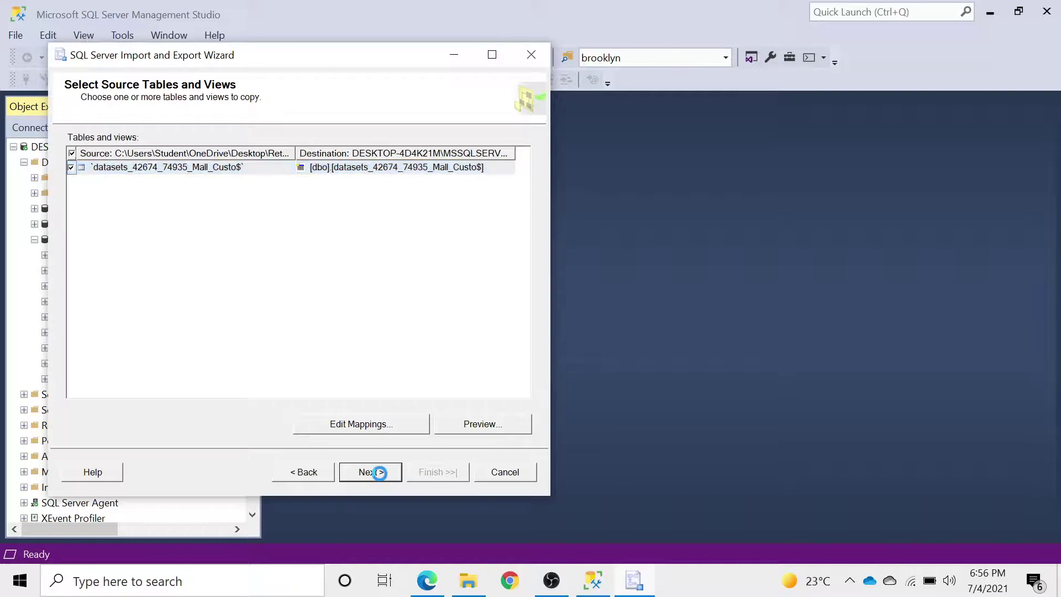
left_click(380, 473)
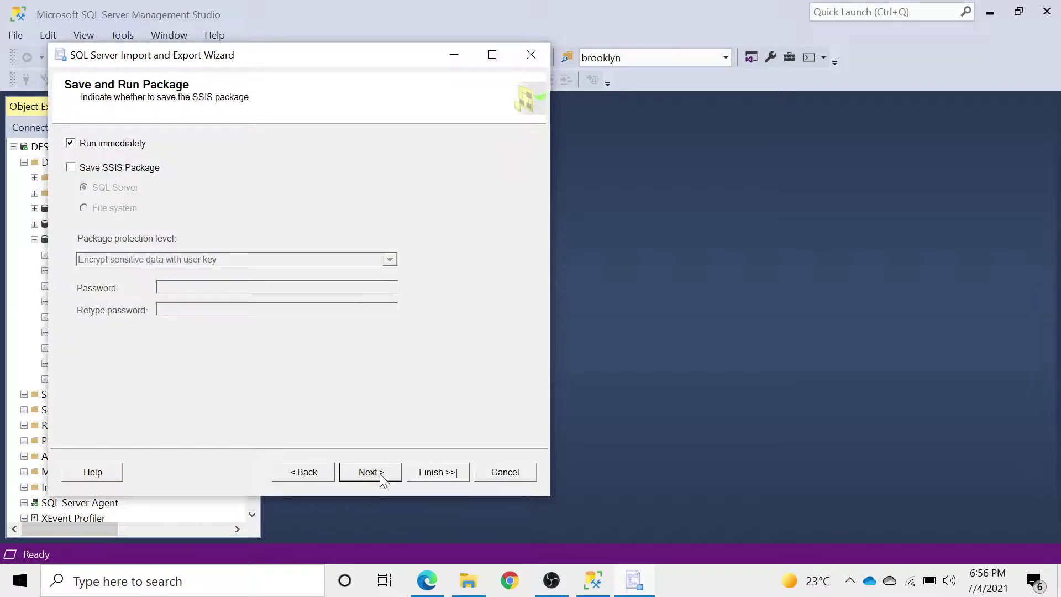
left_click(379, 473)
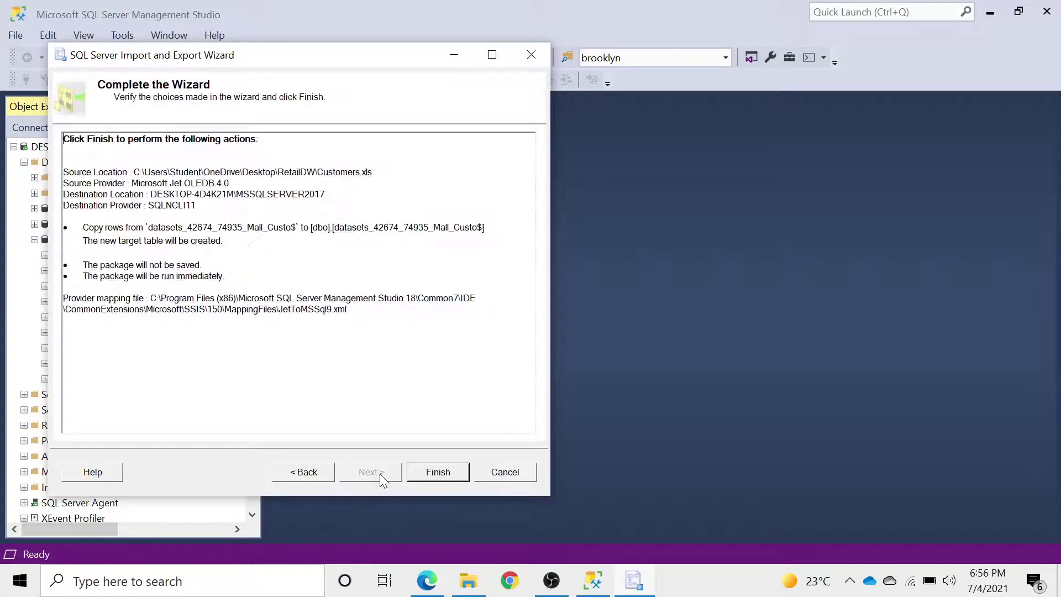
left_click(437, 473)
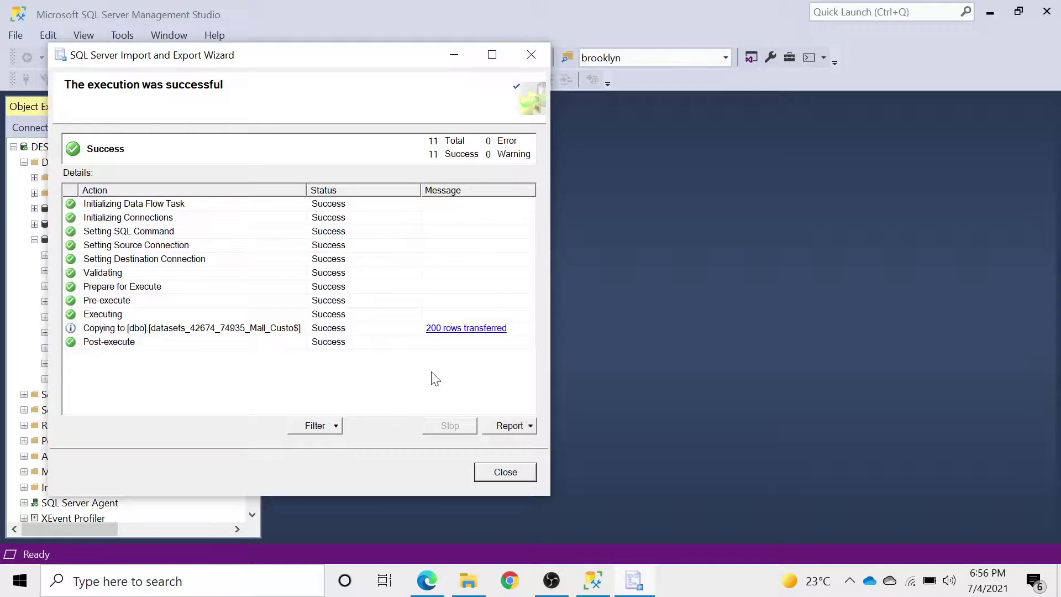
left_click(505, 473)
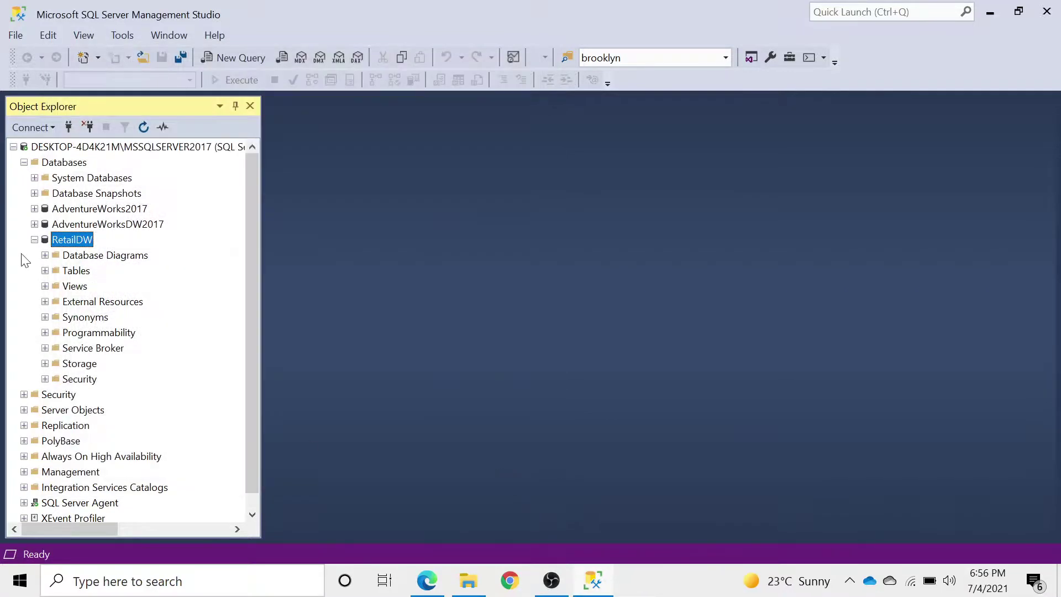
- Start another data import into the RetailDW database with Microsoft Excel as the data source
right_click(56, 240)
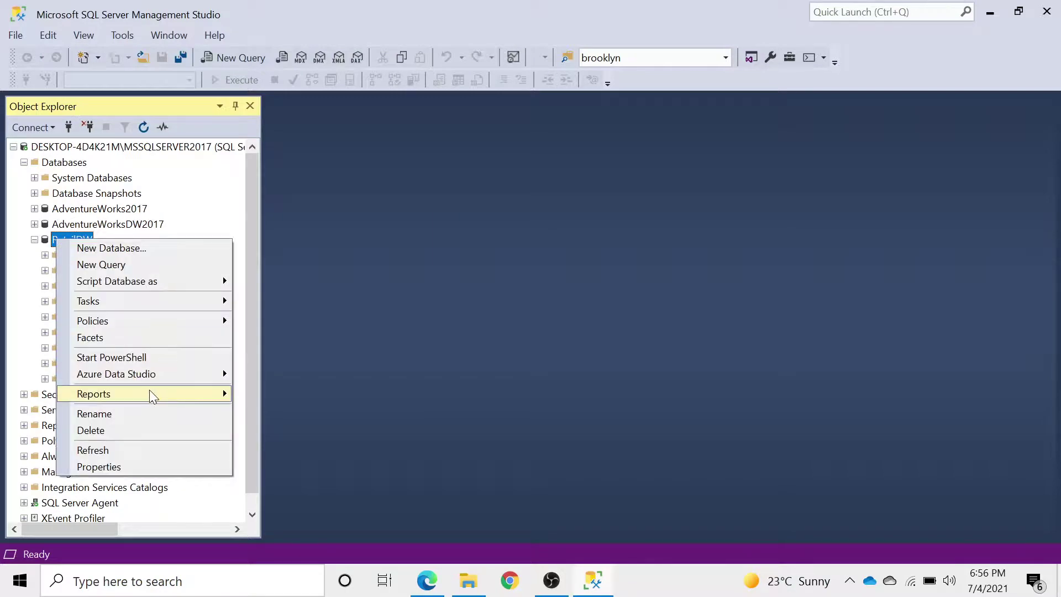
mouse_move(184, 282)
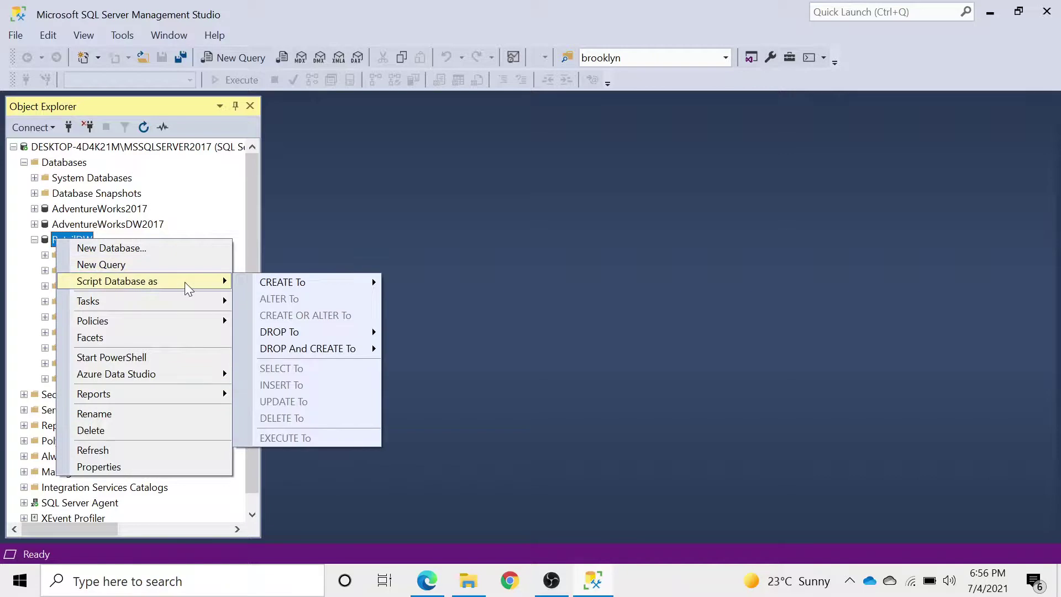
mouse_move(168, 303)
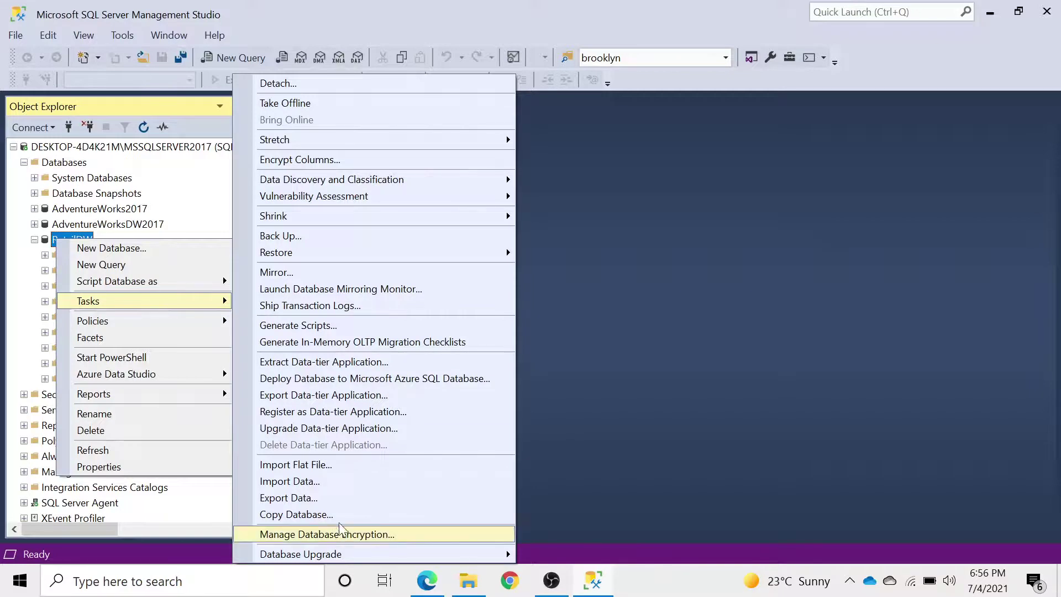
left_click(375, 481)
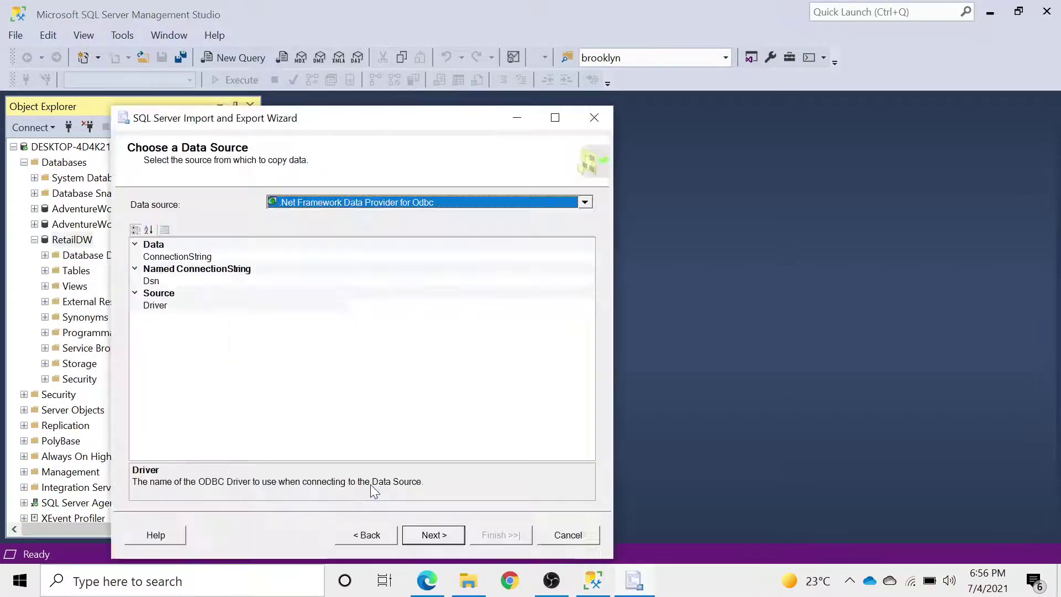
left_click(584, 202)
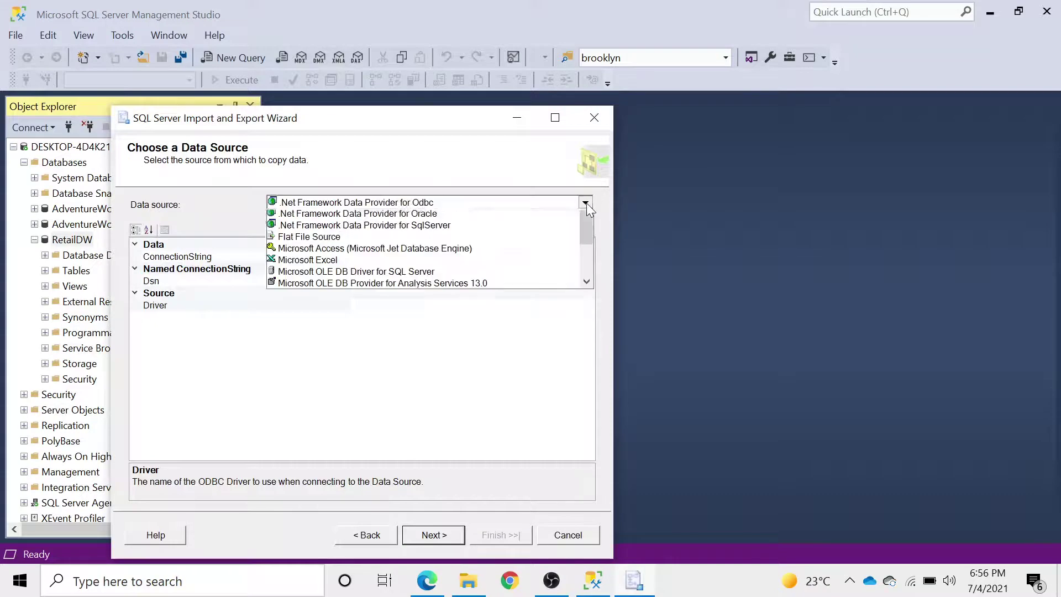
left_click(356, 273)
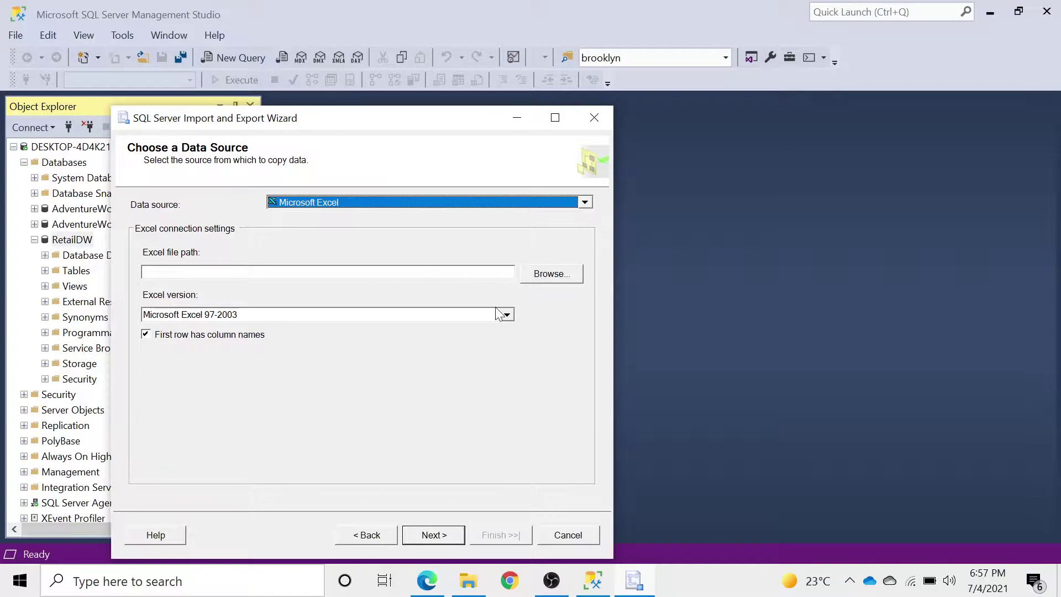
- Load Retail_Sites.xls as the source file with Excel version Microsoft Excel 97-2003 and proceed to the destination choice
left_click(554, 273)
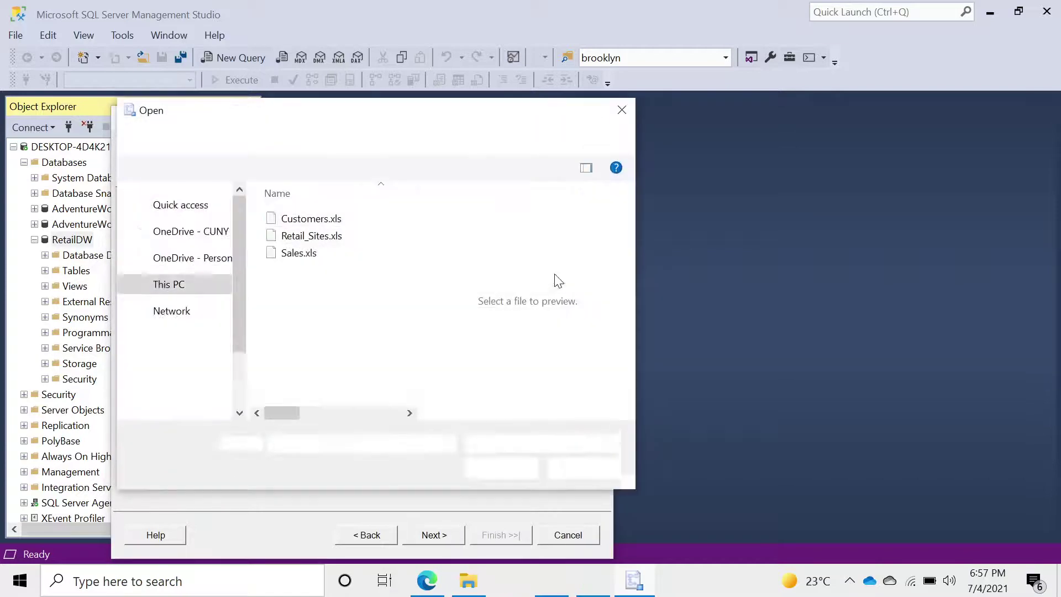
left_click(311, 240)
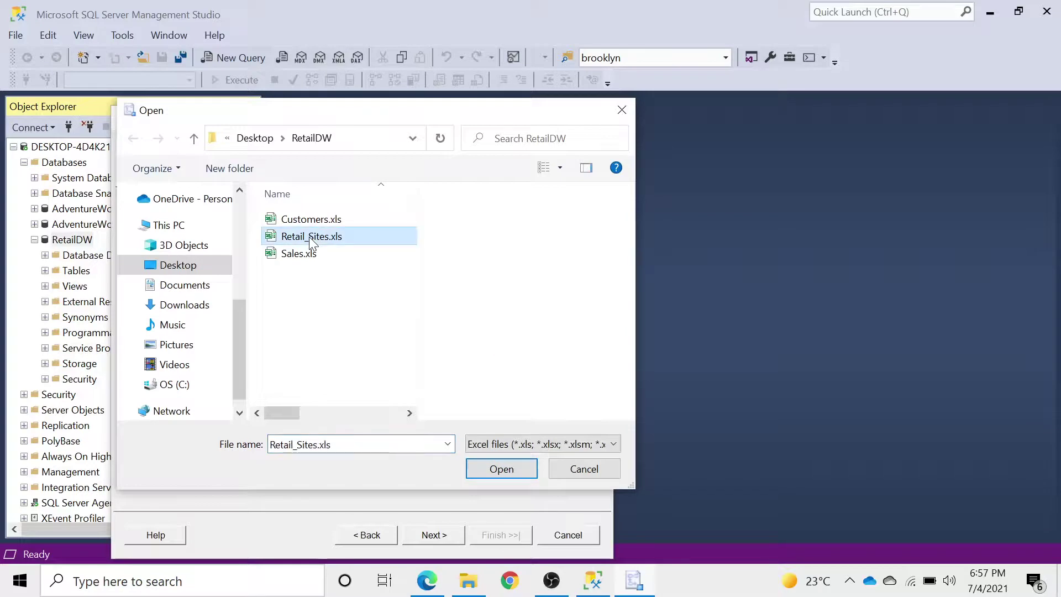
left_click(500, 469)
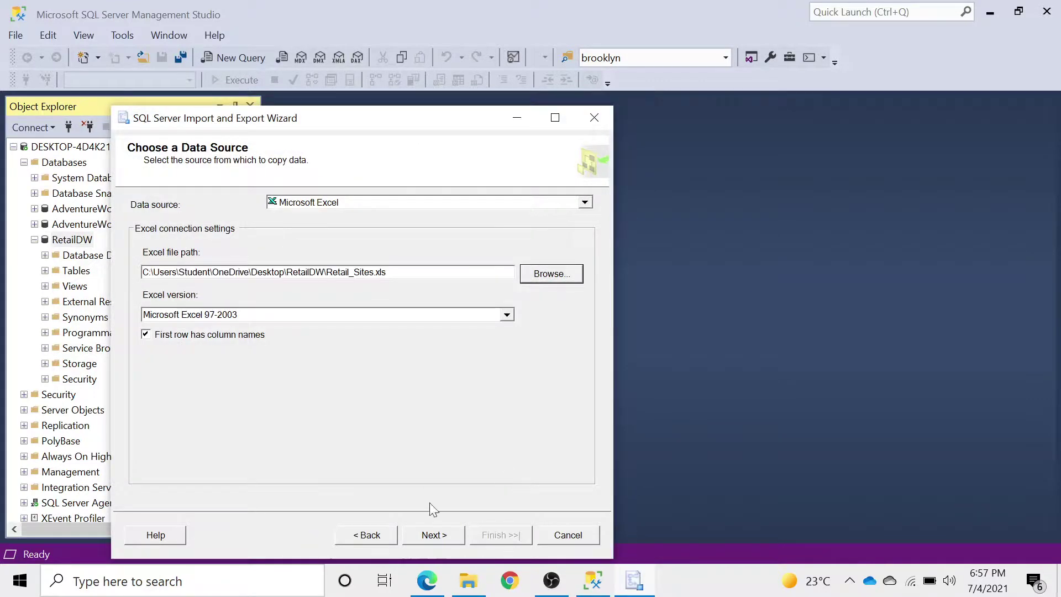
left_click(506, 314)
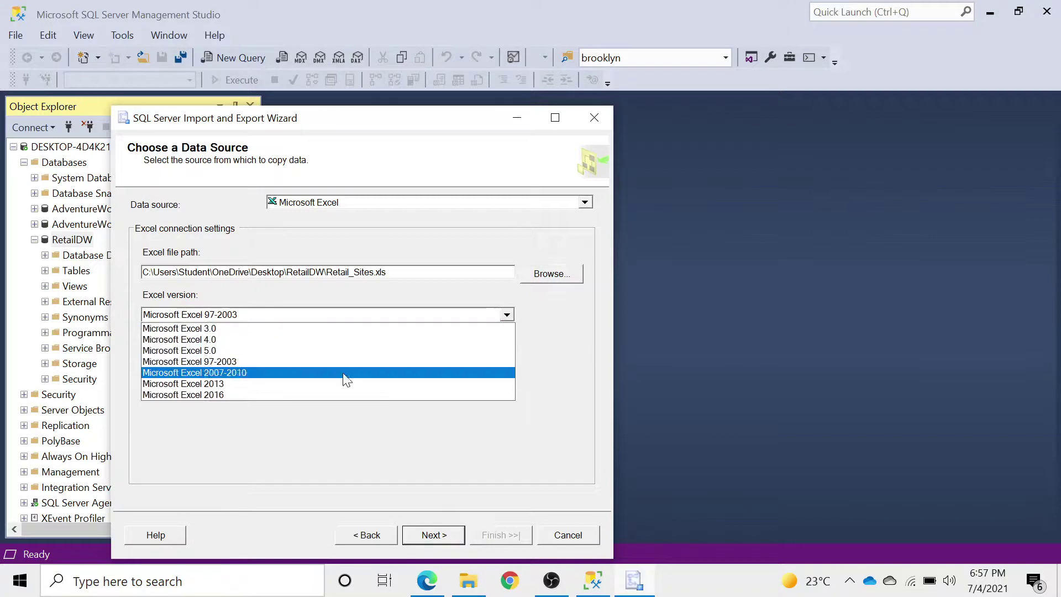
left_click(316, 362)
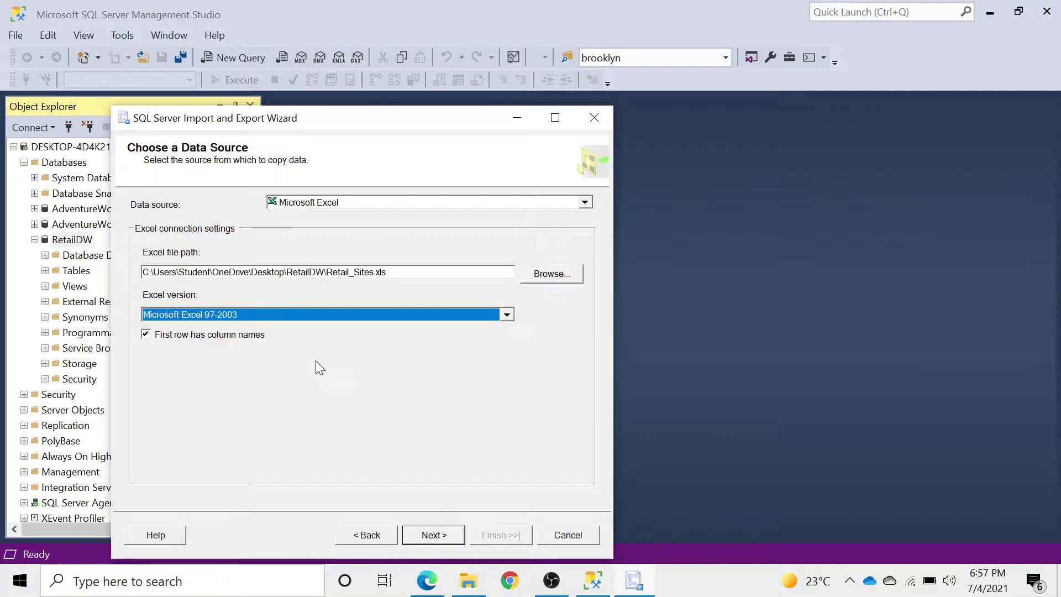
left_click(428, 536)
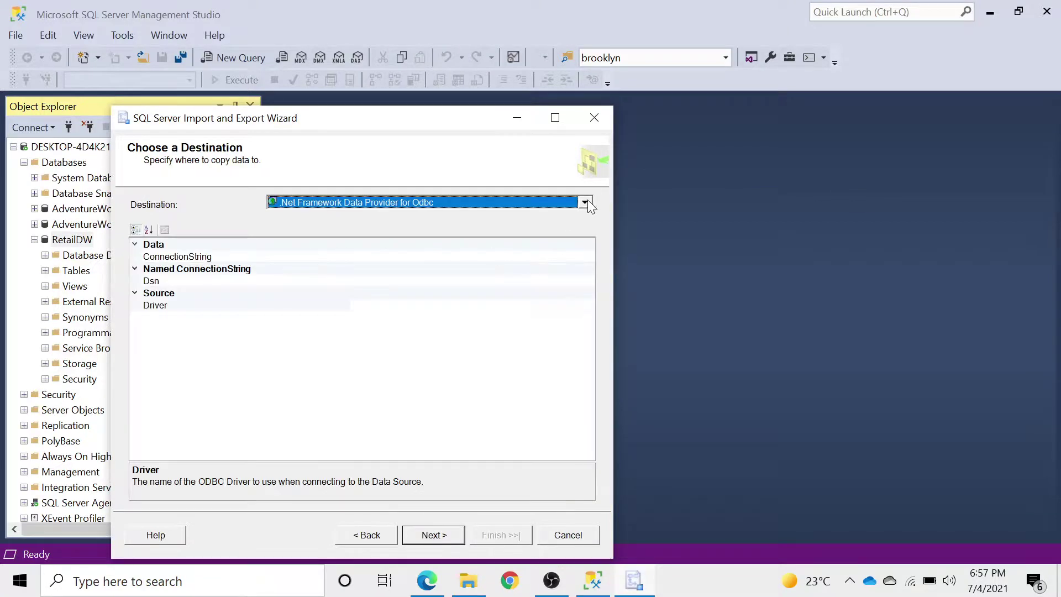
- Set the Retail_Sites import destination to SQL Server Native Client 11.0 with the RetailDW database and proceed
left_click(584, 202)
scroll(468, 284, "down", 3)
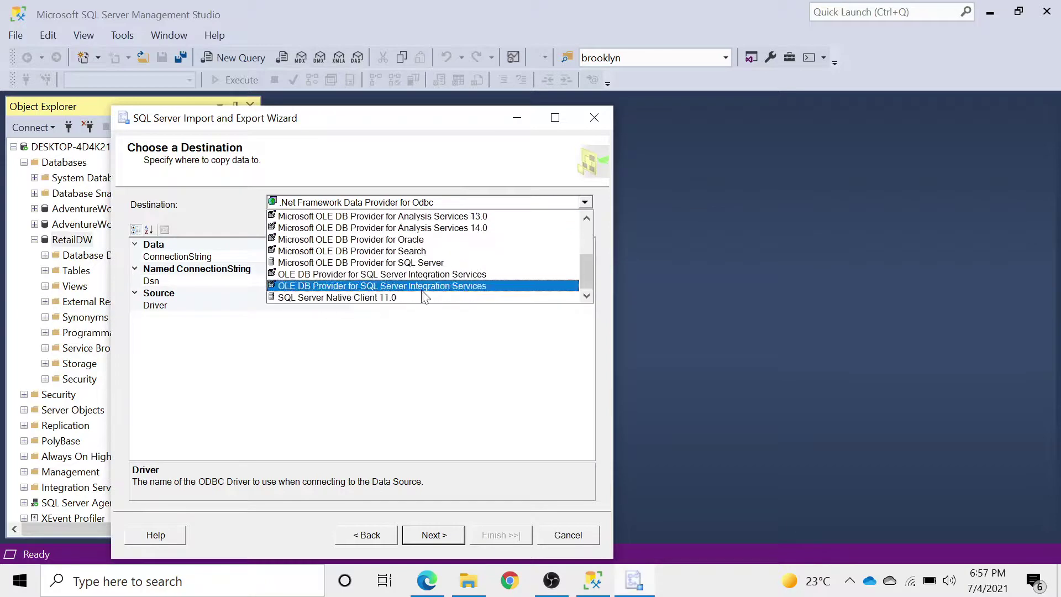
left_click(341, 298)
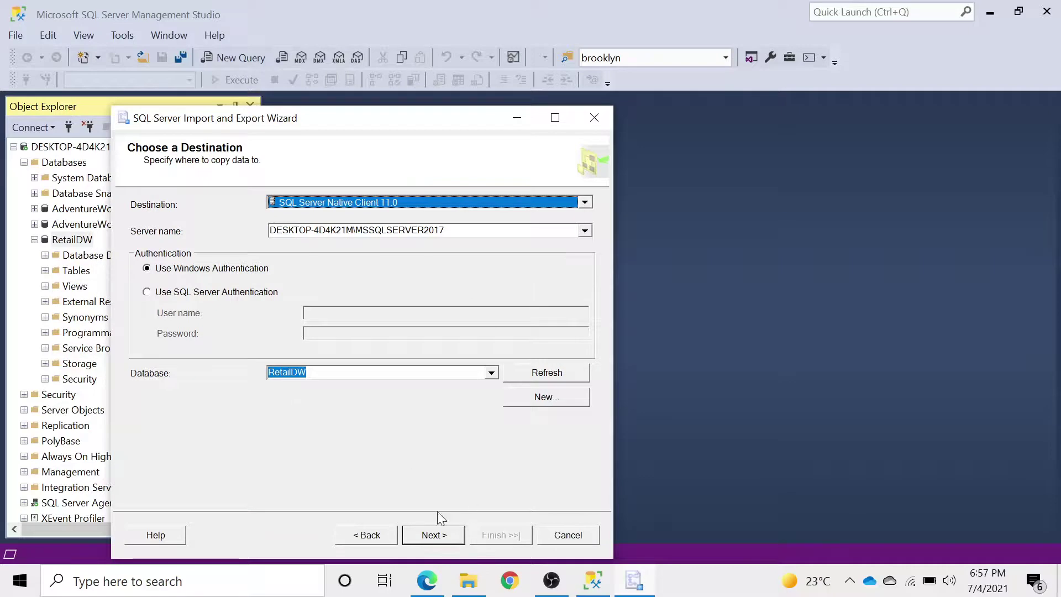
left_click(434, 534)
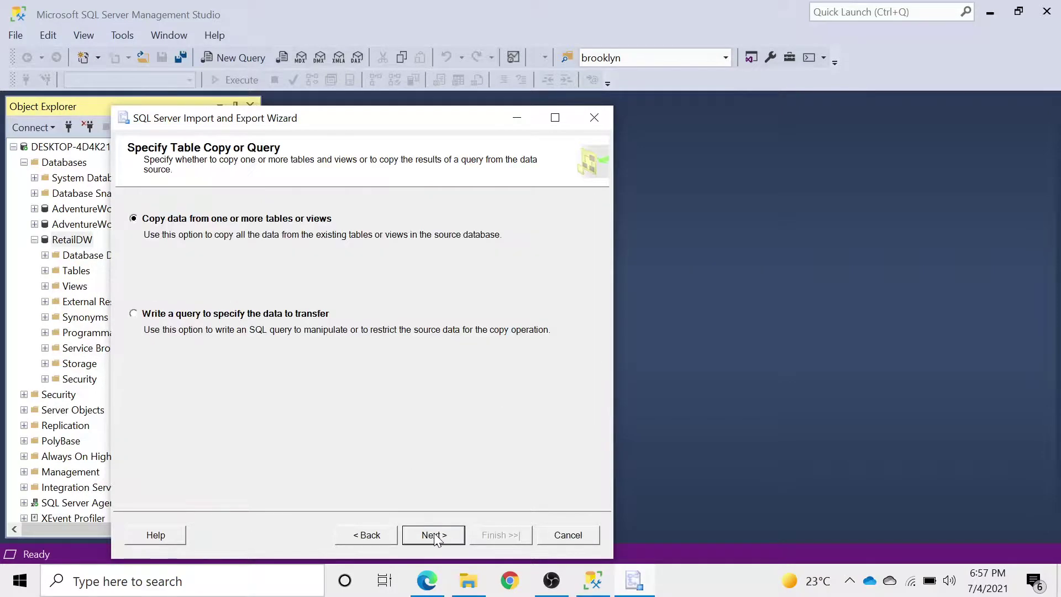
- Copy the retail_sites$ sheet as a table into RetailDW and finish the wizard to execute the import
left_click(434, 536)
left_click(432, 533)
left_click(438, 535)
left_click(492, 538)
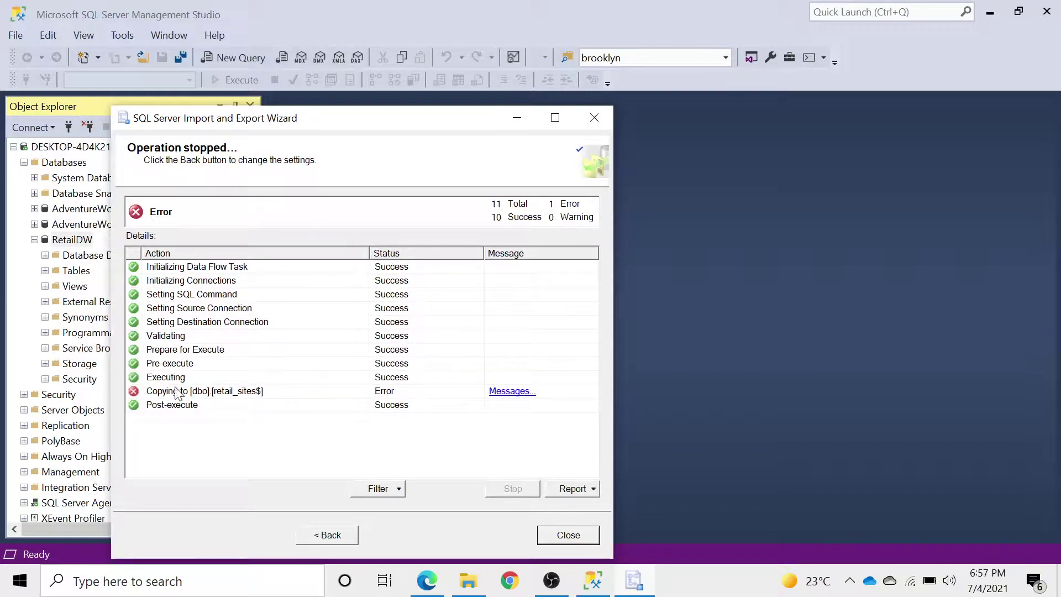
- Read the detailed messages for the copy to [dbo].[retail_sites$], then exit the import wizard
left_click(511, 391)
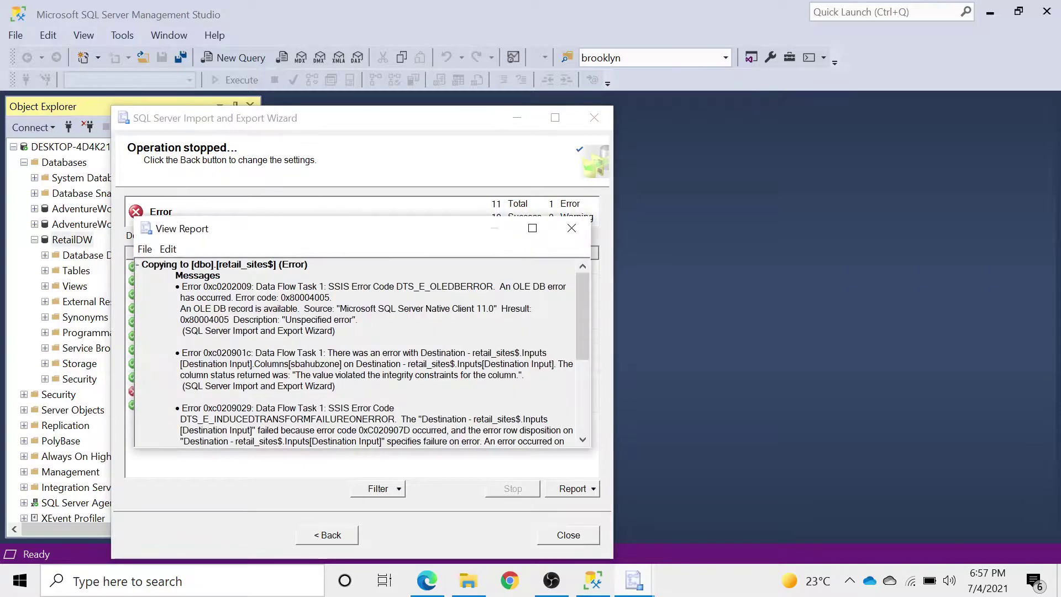
scroll(361, 353, "down", 5)
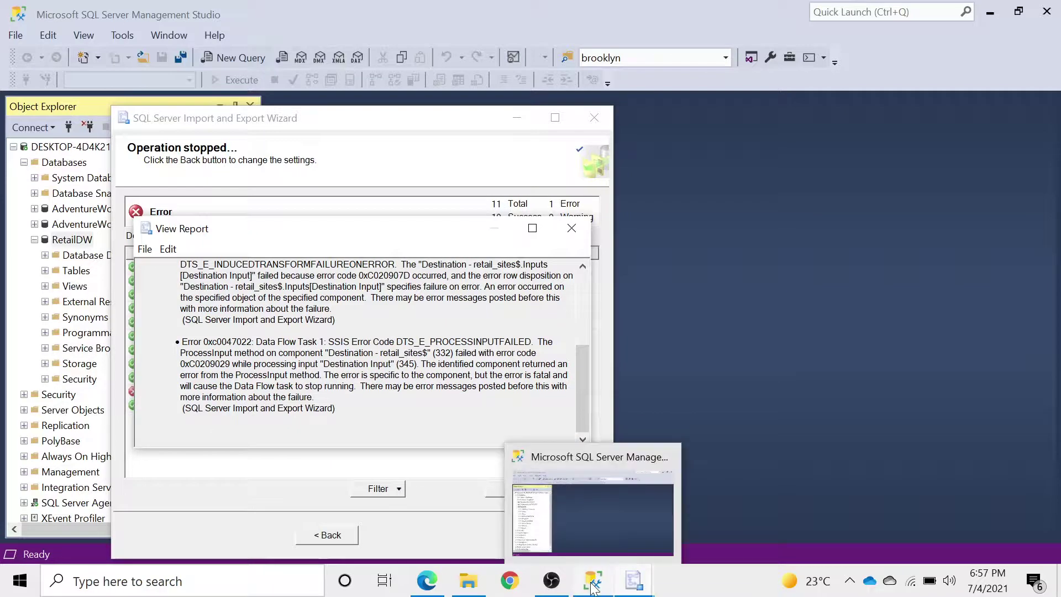
left_click(687, 541)
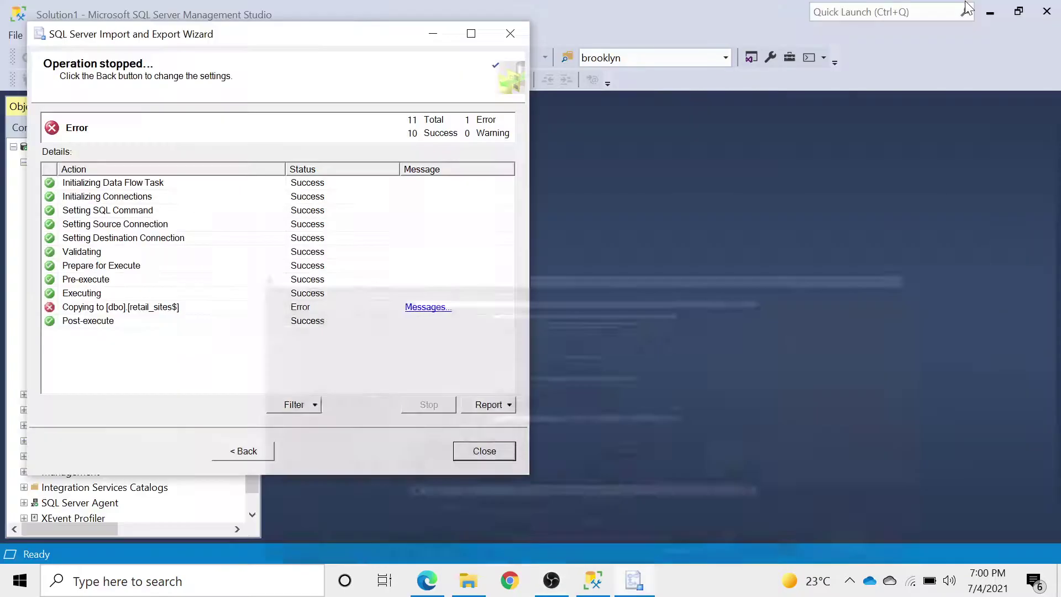
left_click(964, 8)
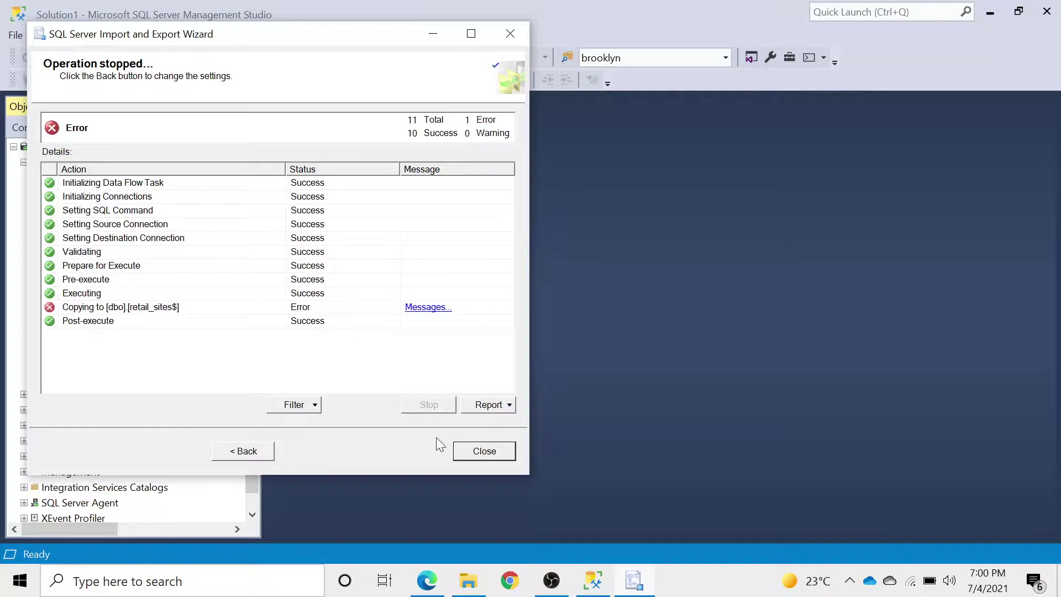
left_click(479, 457)
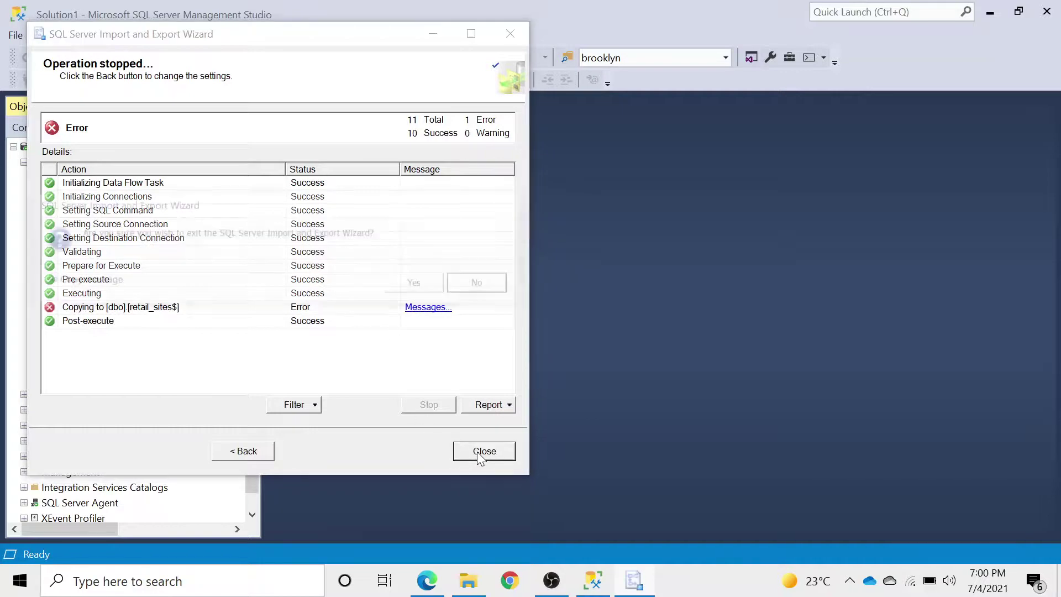
left_click(416, 286)
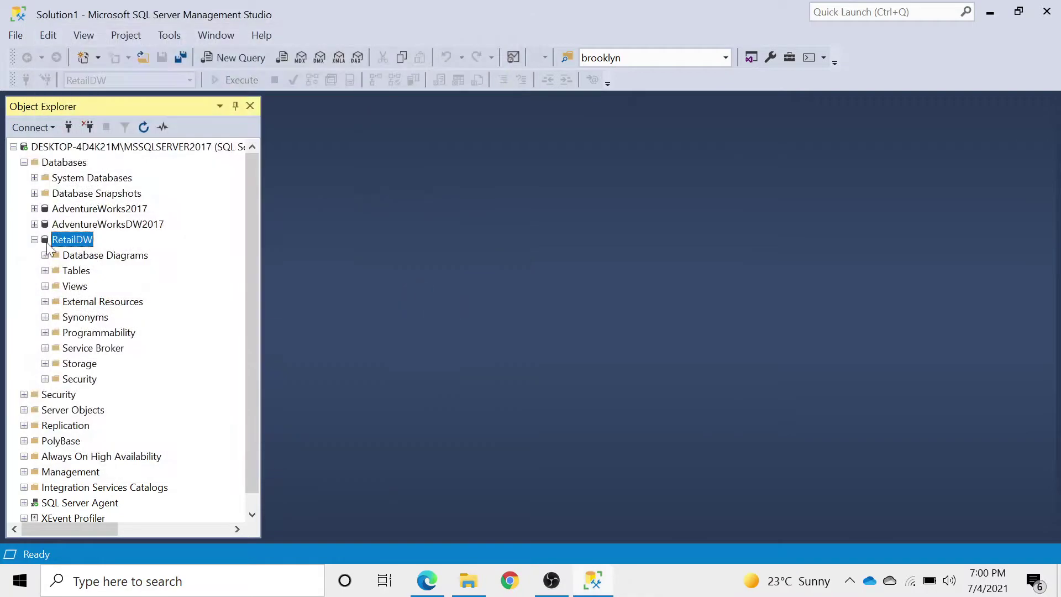
- Refresh Object Explorer, list the RetailDW tables, and rename the imported Mall_Custo$ table to Customer
left_click(142, 127)
left_click(44, 271)
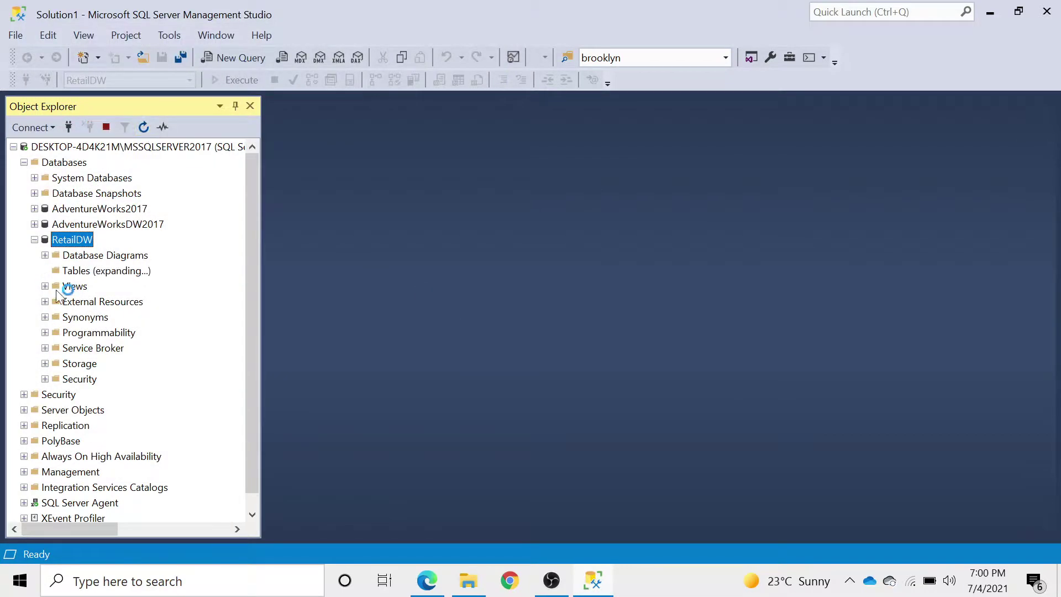
left_click(114, 348)
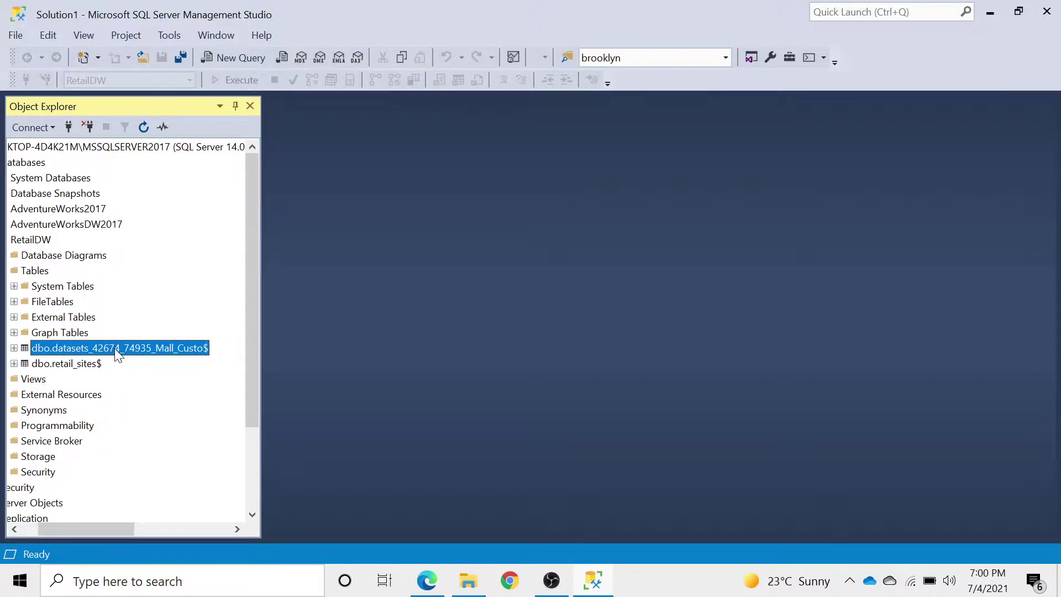
left_click(116, 349)
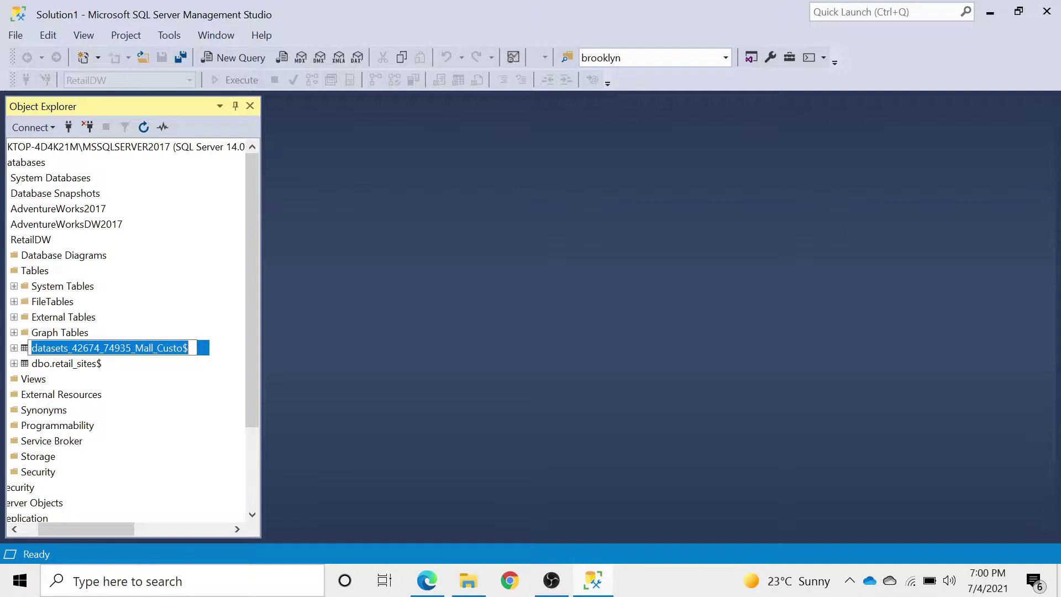
type("Customer")
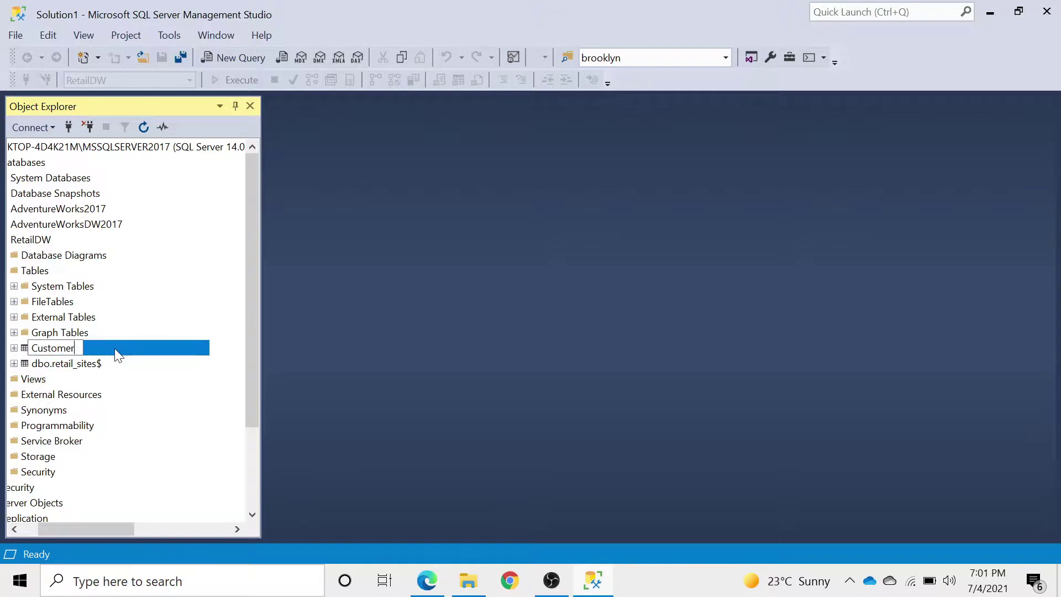
left_click(72, 362)
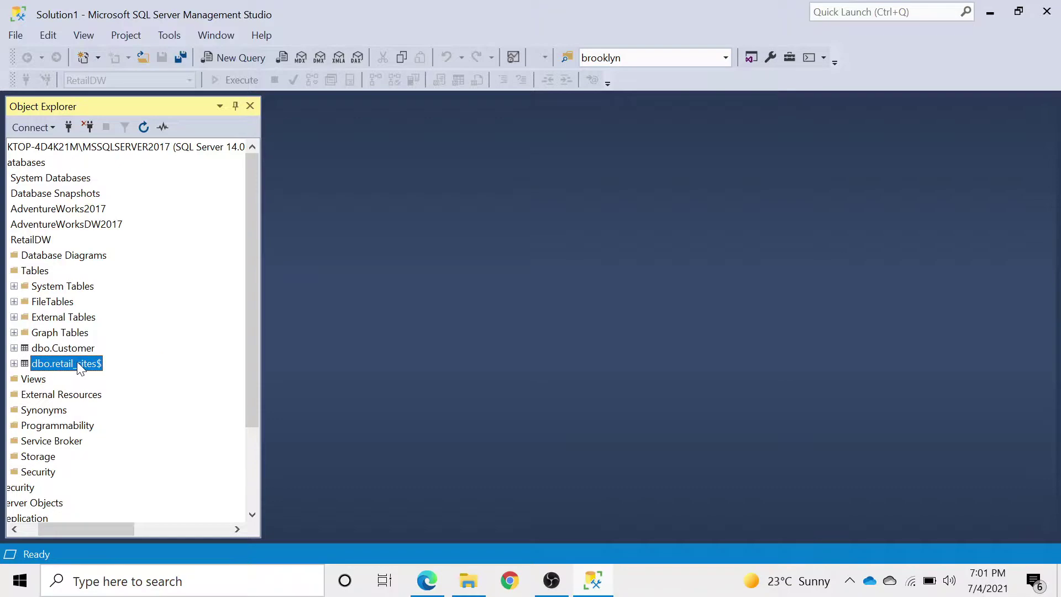
- Query the top 1000 rows of dbo.retail_sites$, look through the imported records, and close the query
scroll(69, 373, "left", 2)
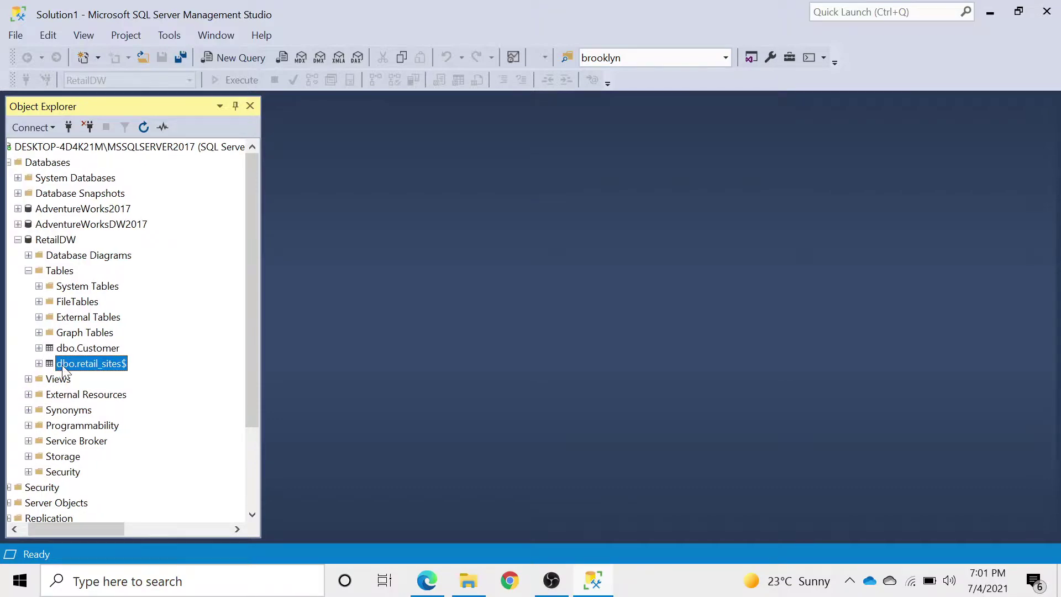
right_click(69, 368)
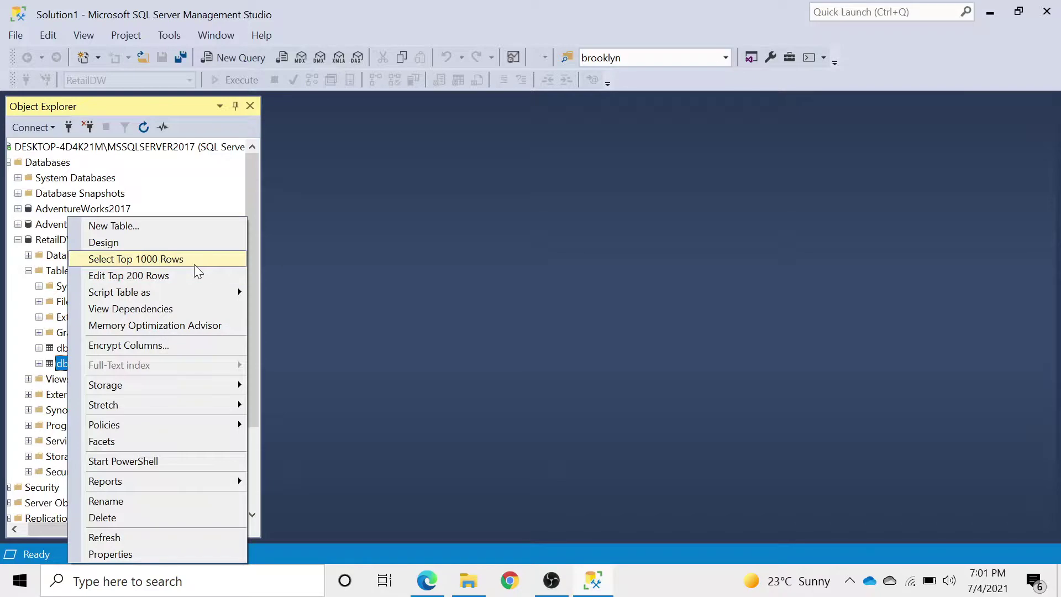
key("Escape")
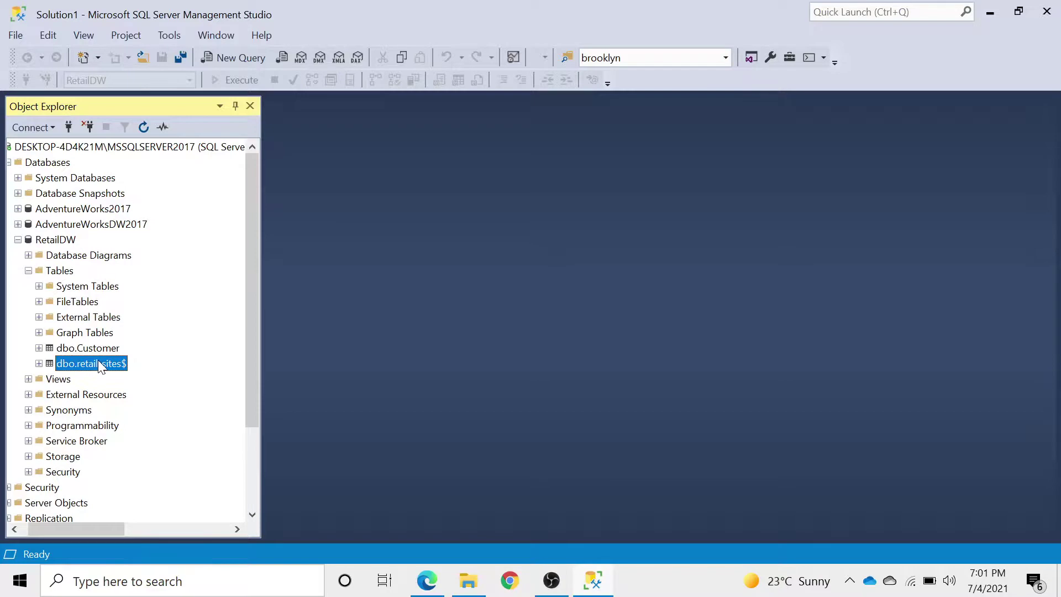
right_click(98, 364)
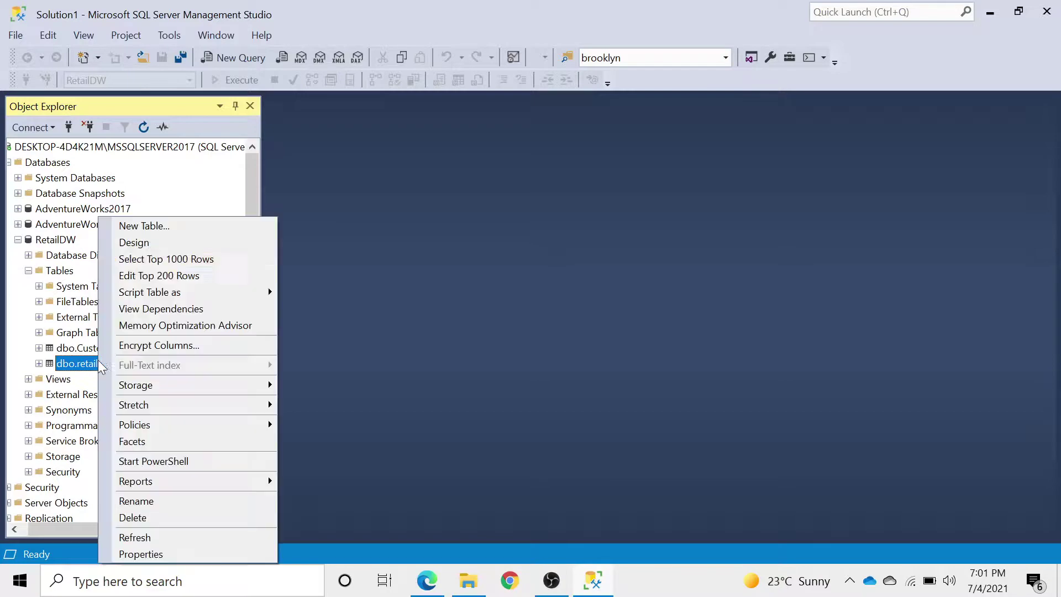
left_click(163, 260)
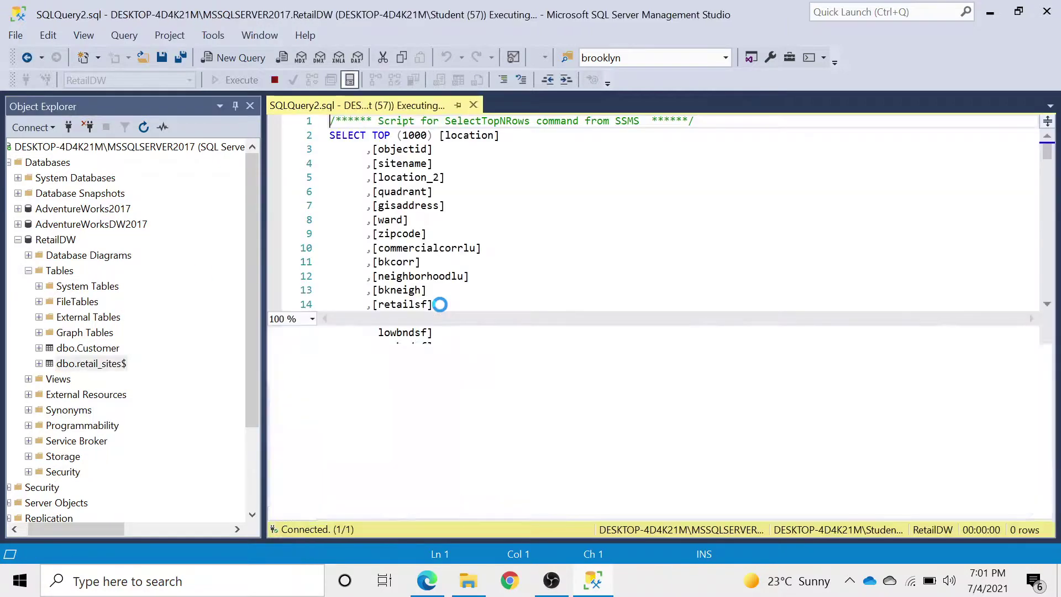
scroll(498, 411, "down", 9)
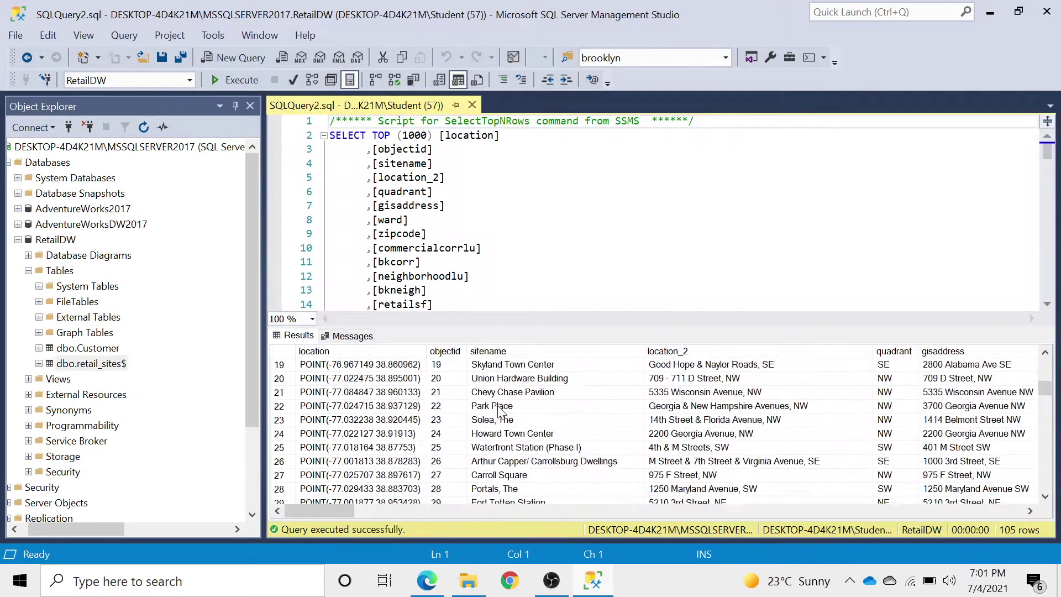
scroll(499, 411, "down", 4)
scroll(499, 411, "up", 13)
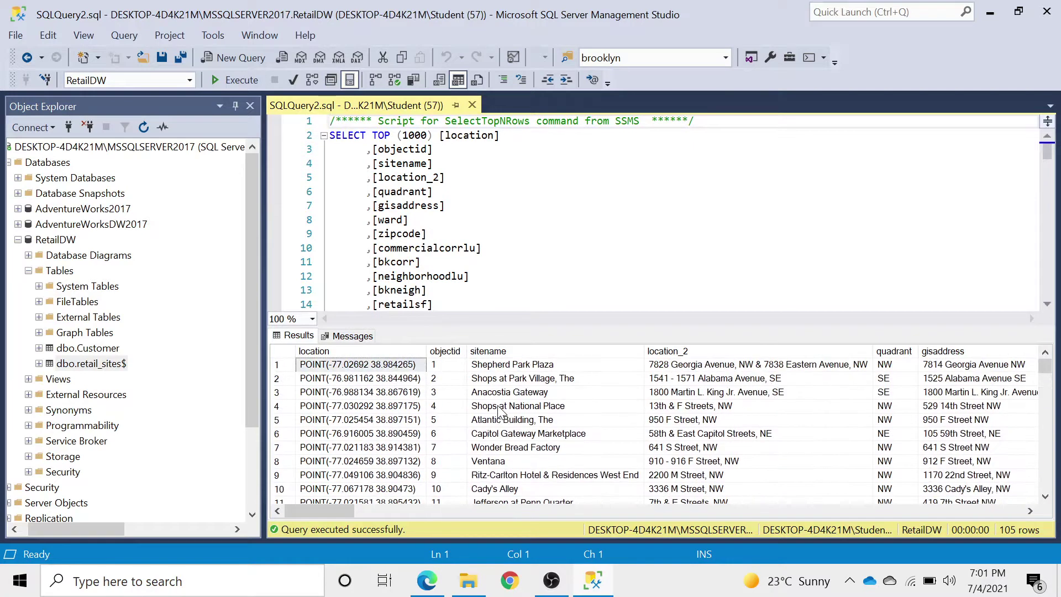
left_click(472, 105)
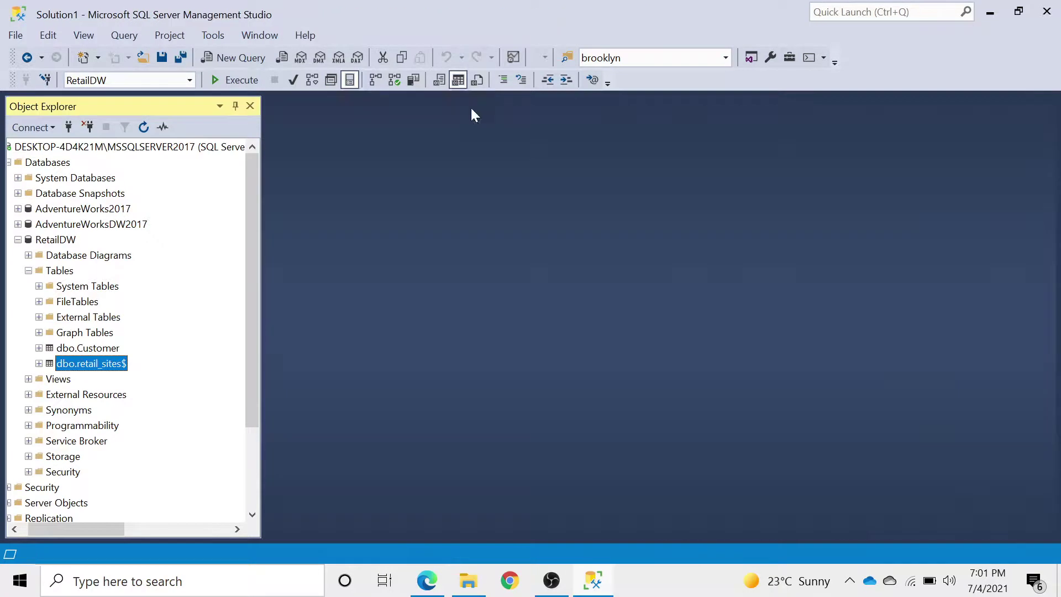
- Start another data import task on the RetailDW database with Microsoft Excel as the data source
left_click(55, 240)
right_click(55, 243)
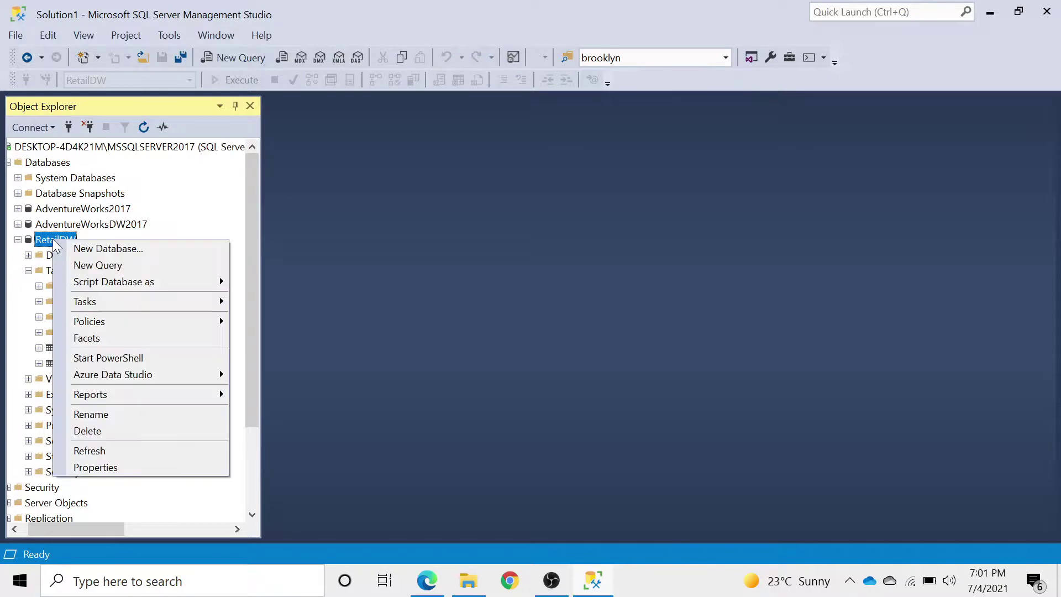
mouse_move(130, 295)
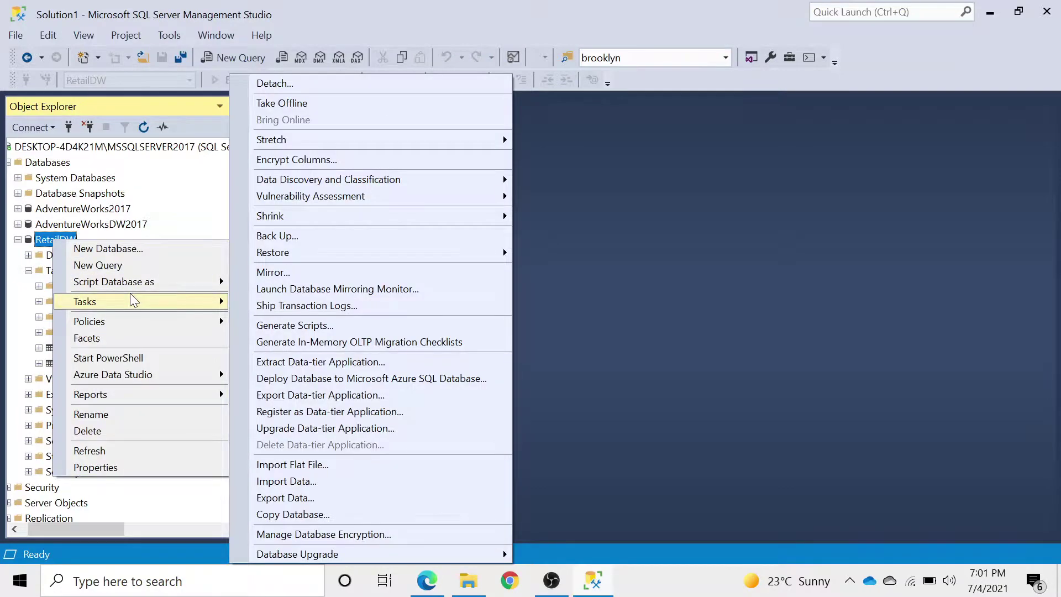
left_click(353, 478)
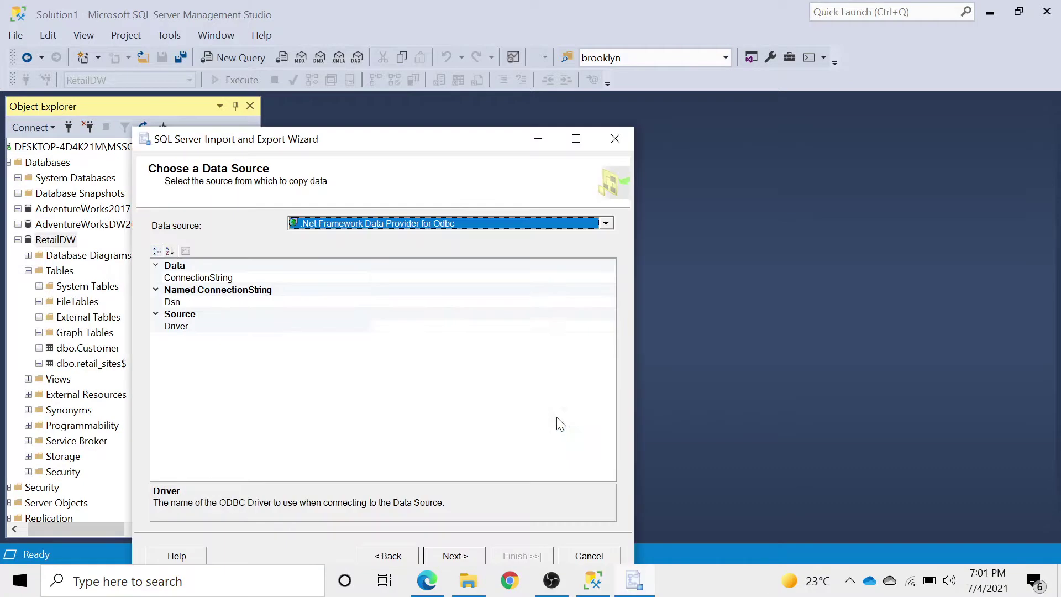
left_click(606, 224)
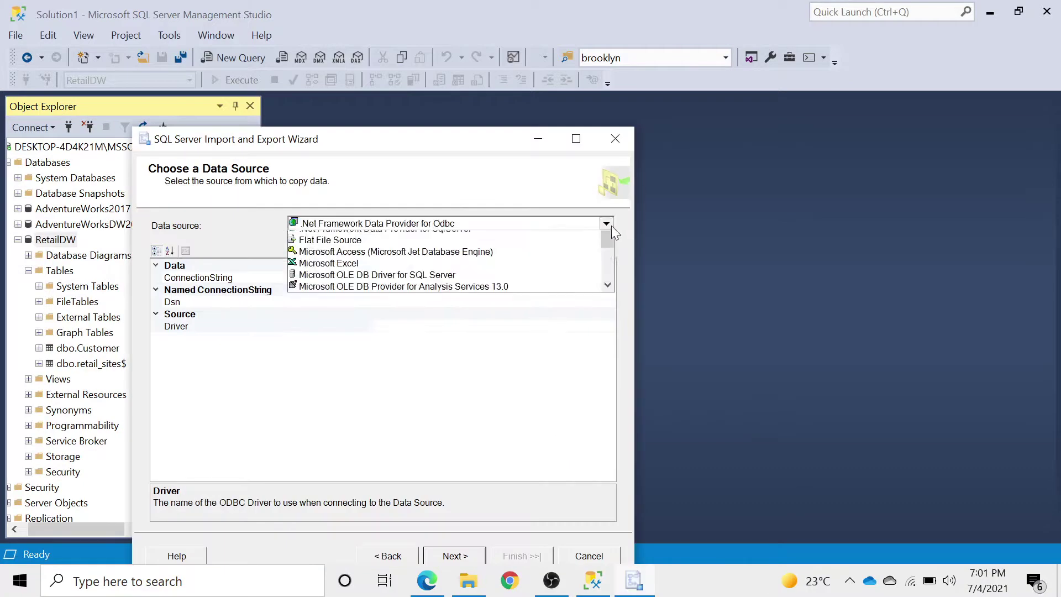
scroll(393, 282, "down", 1)
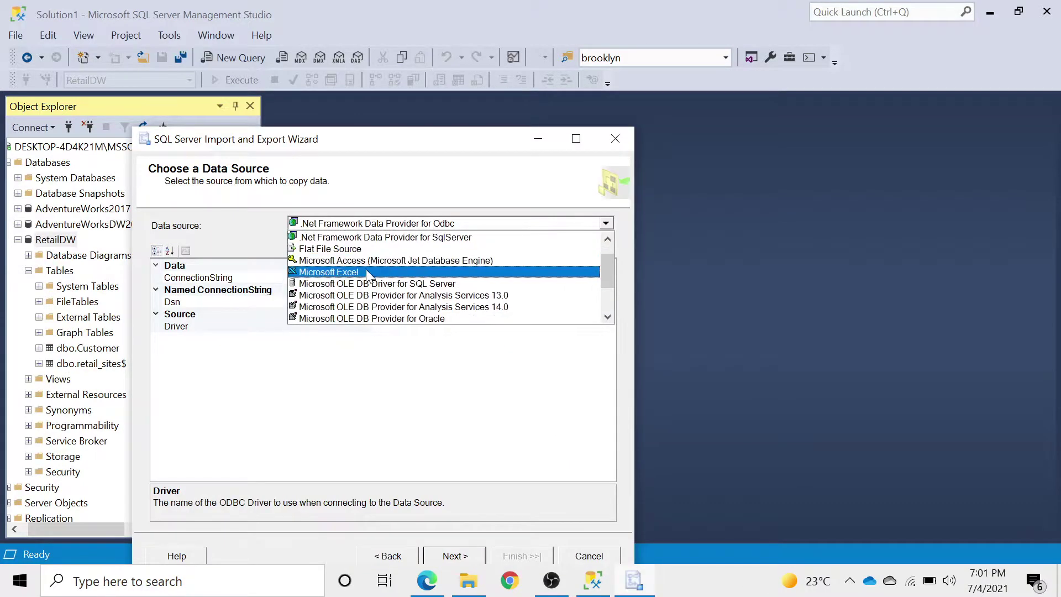
left_click(366, 269)
- Load Sales.xls from the RetailDW folder as the Microsoft Excel 97-2003 source file and proceed to the destination choice
left_click(560, 296)
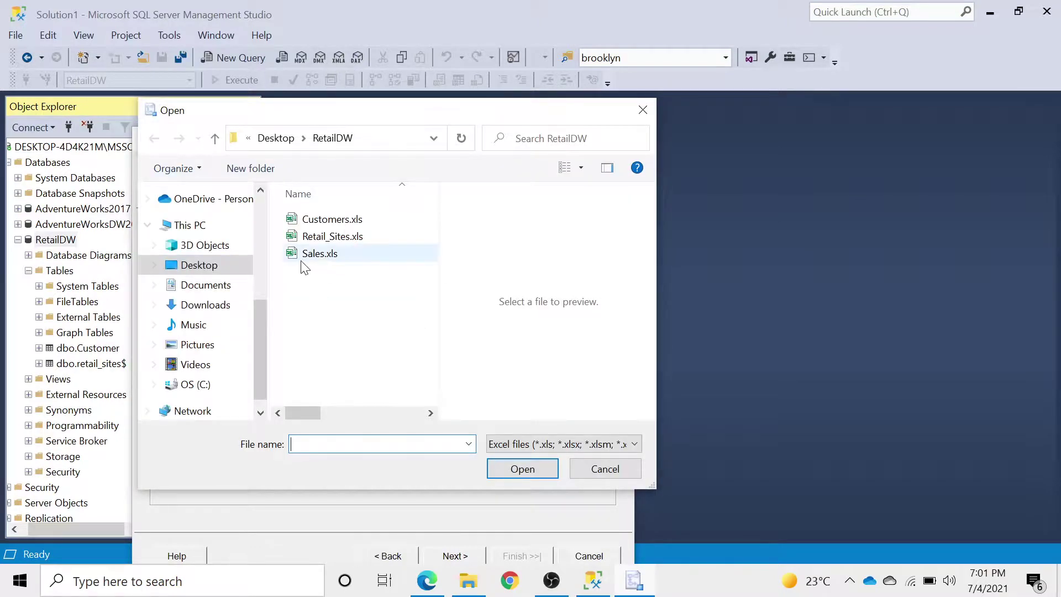
left_click(323, 256)
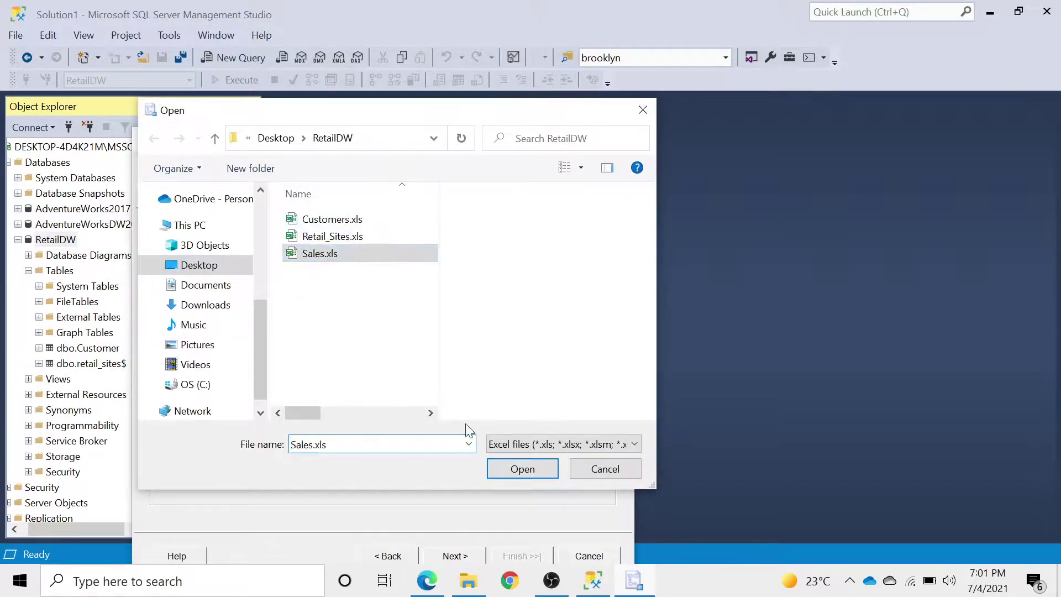
left_click(522, 468)
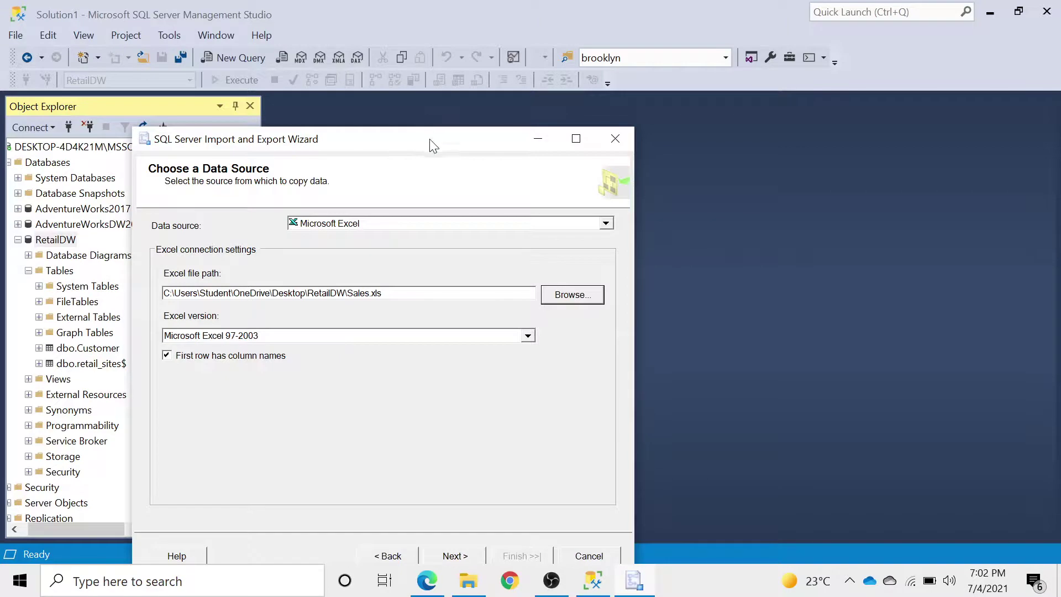
left_click_drag(432, 145, 451, 84)
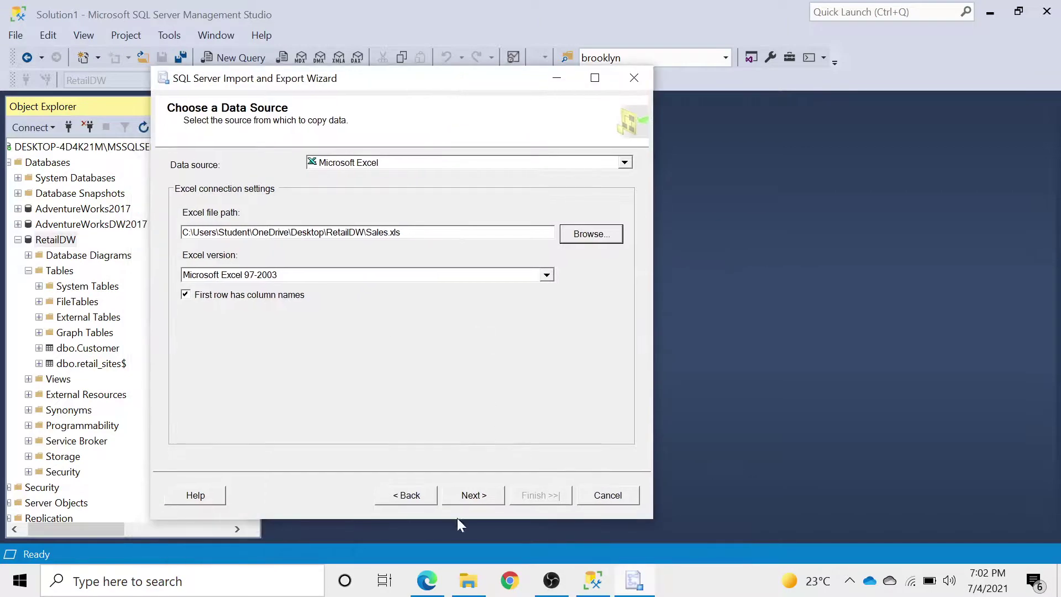
left_click(482, 498)
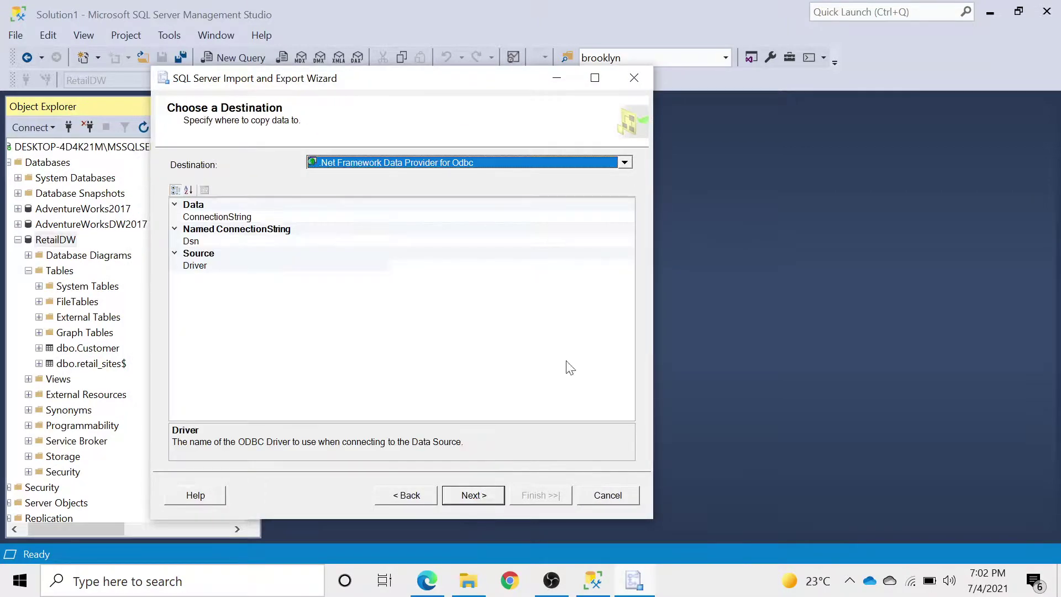
- Set the Sales import destination to SQL Server Native Client 11.0 with the RetailDW database
left_click(625, 162)
scroll(500, 204, "down", 1)
scroll(503, 205, "down", 2)
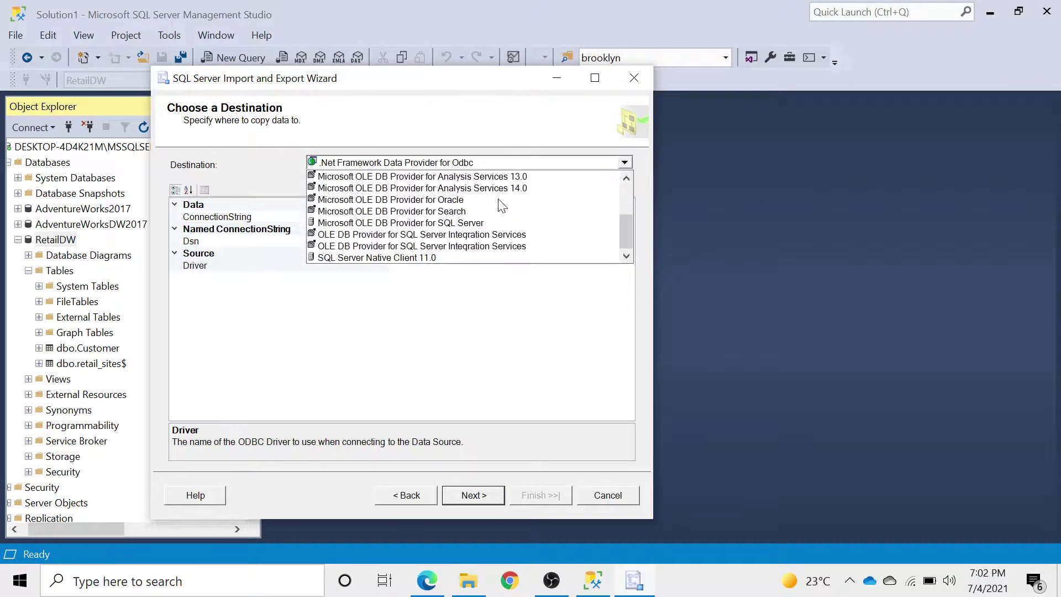
left_click(362, 258)
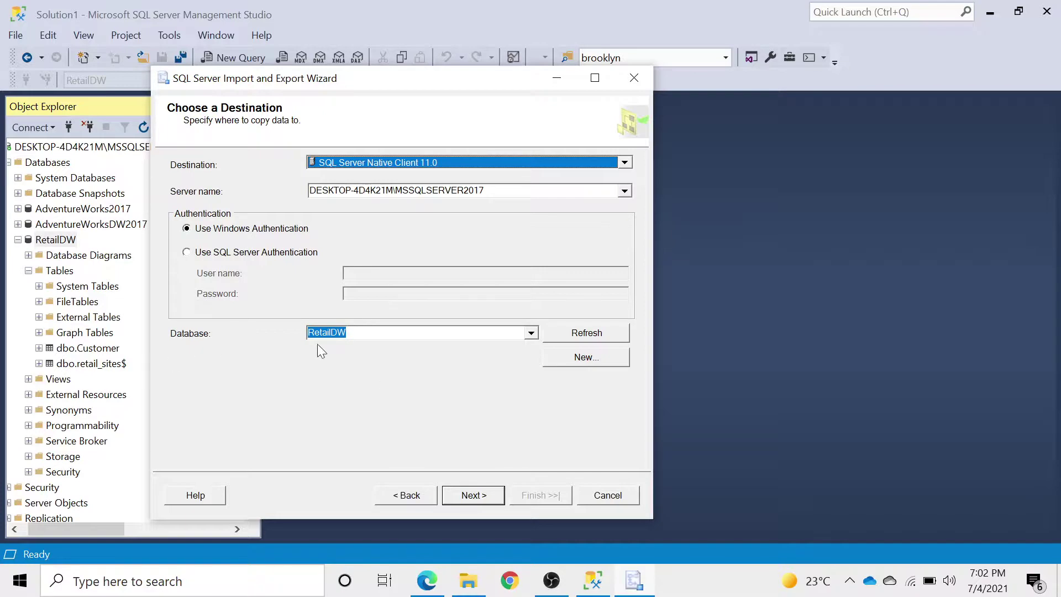
- Copy the Sales sheet's data as a table without saving an SSIS package, run the import immediately, and close the wizard
left_click(477, 499)
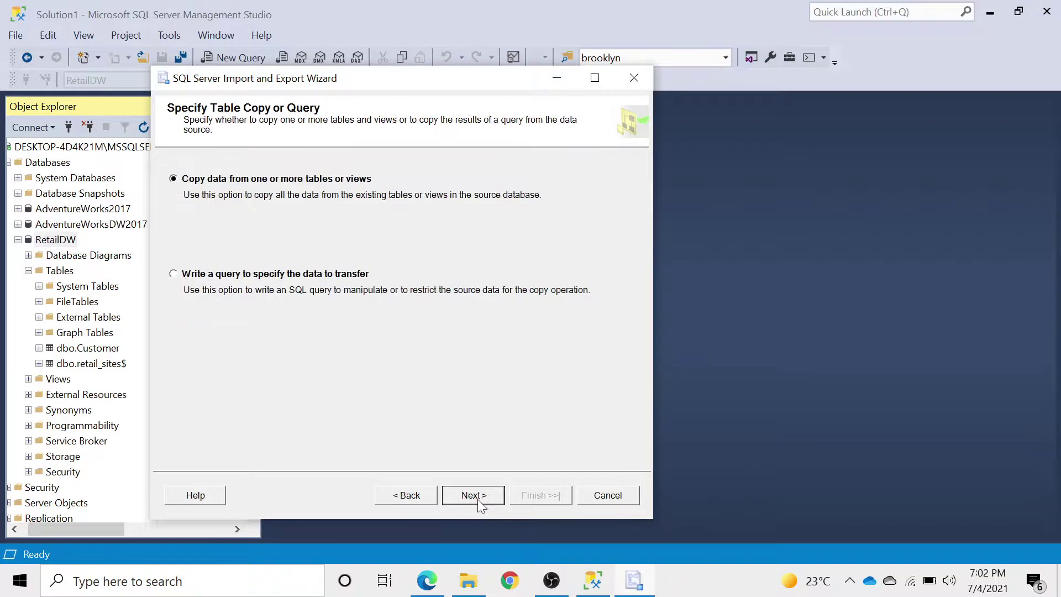
left_click(477, 499)
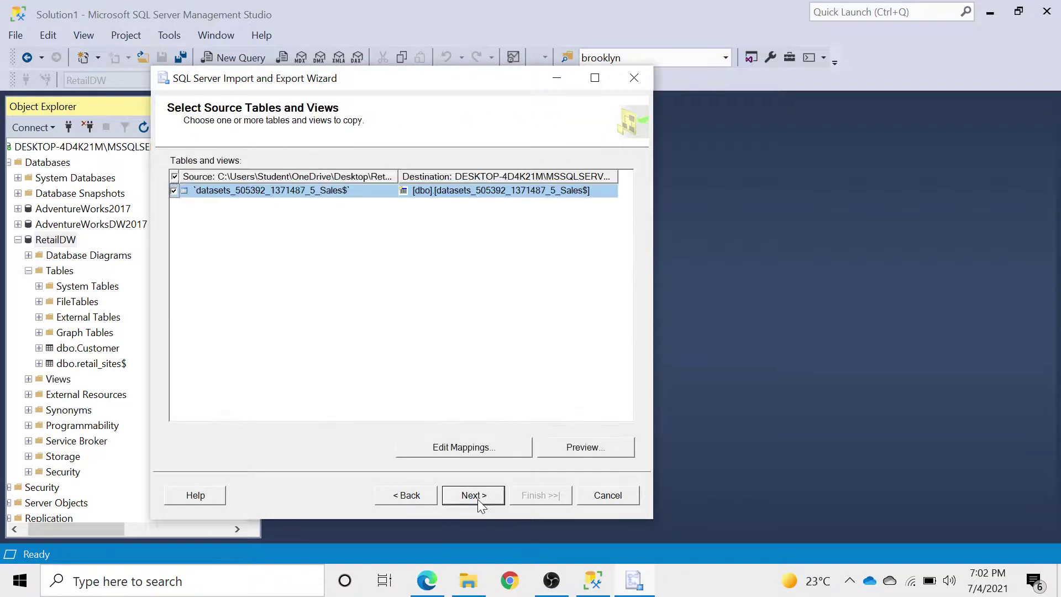
left_click(477, 499)
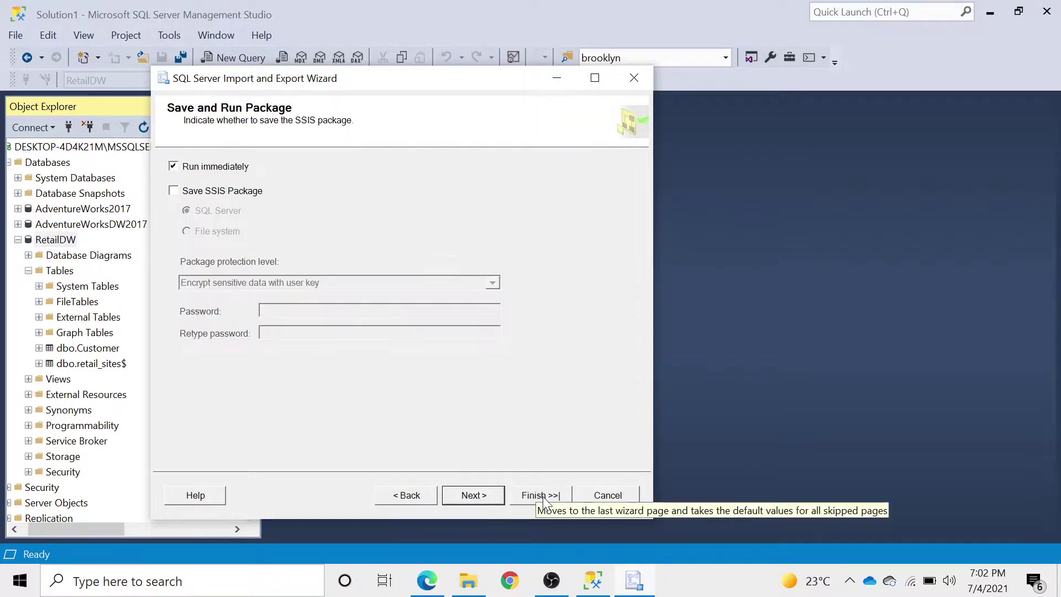
left_click(481, 490)
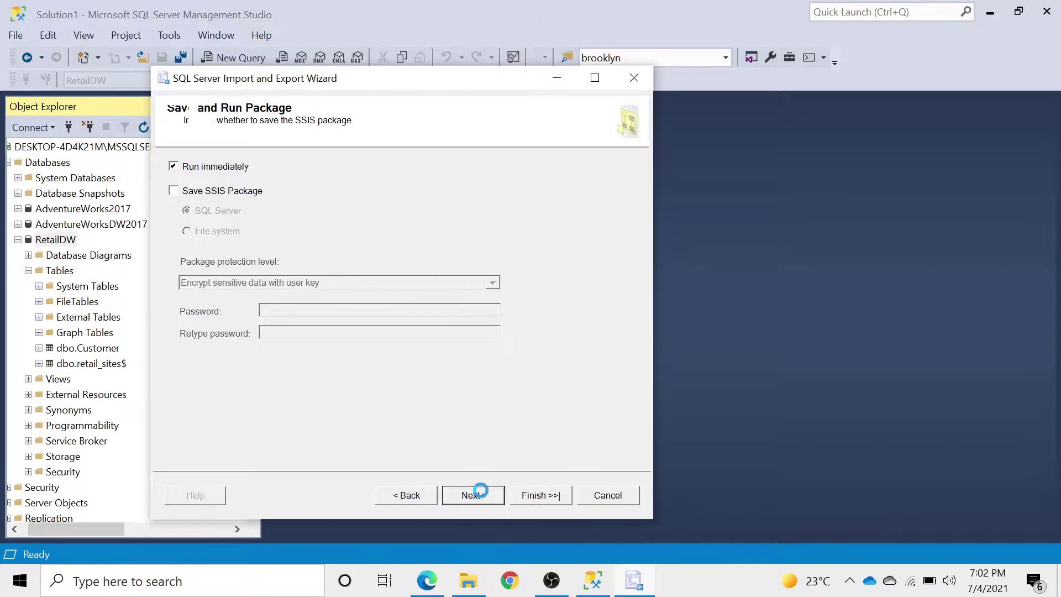
left_click(540, 495)
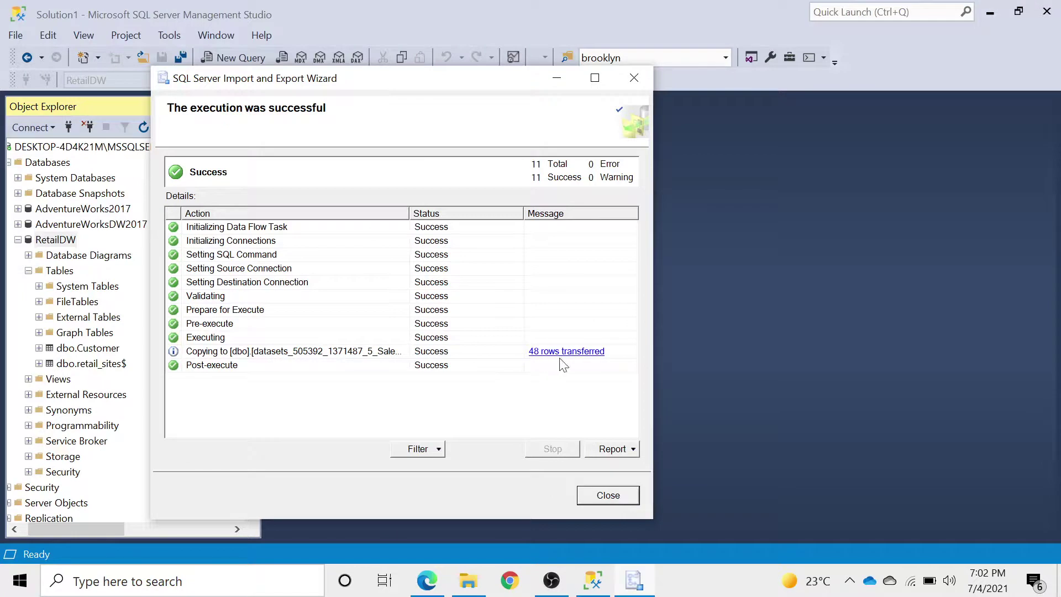
left_click(601, 496)
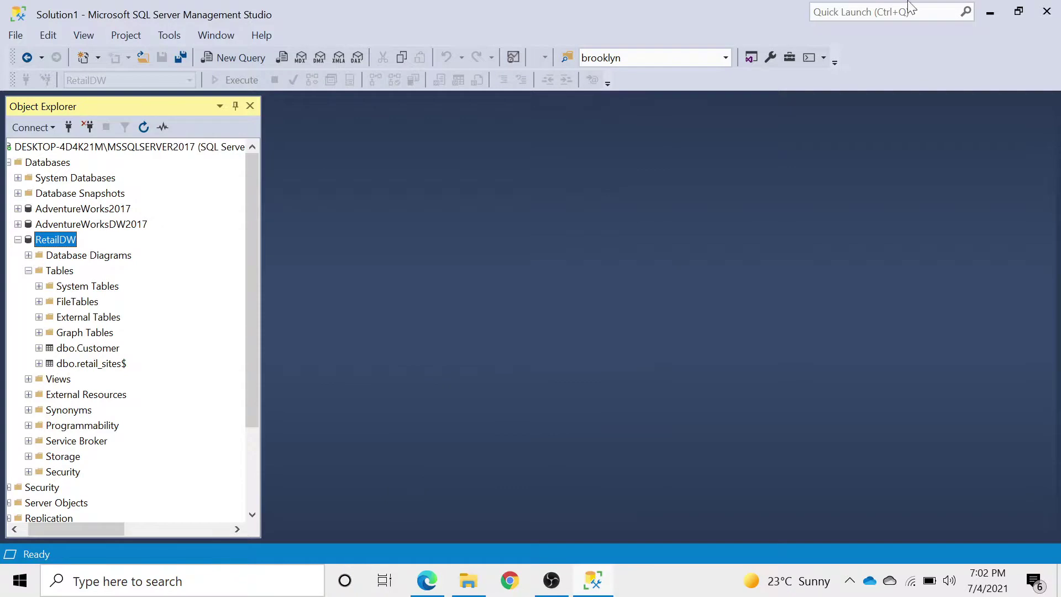
left_click(990, 12)
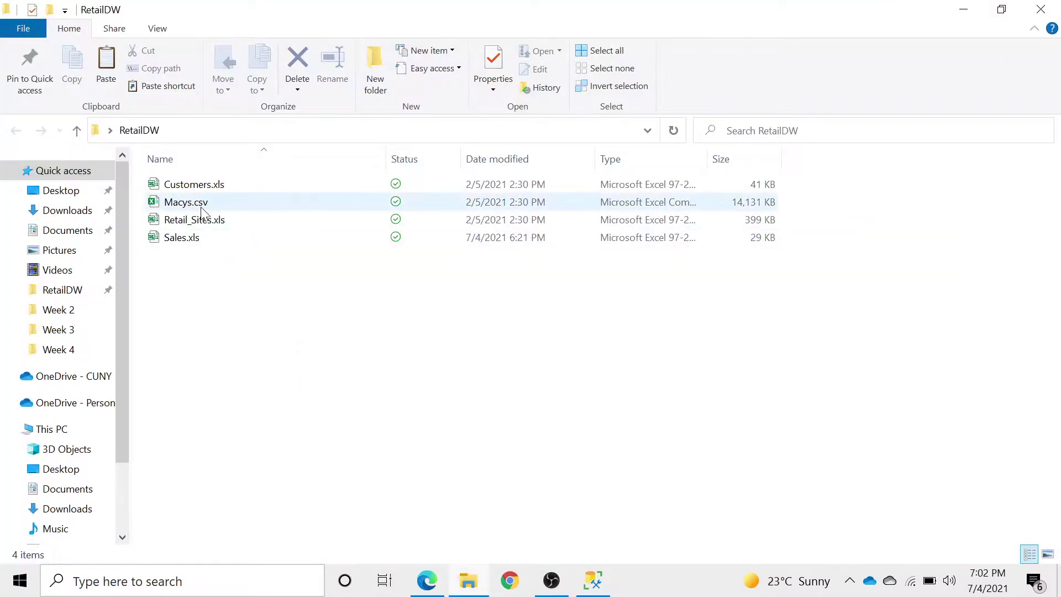
left_click(596, 586)
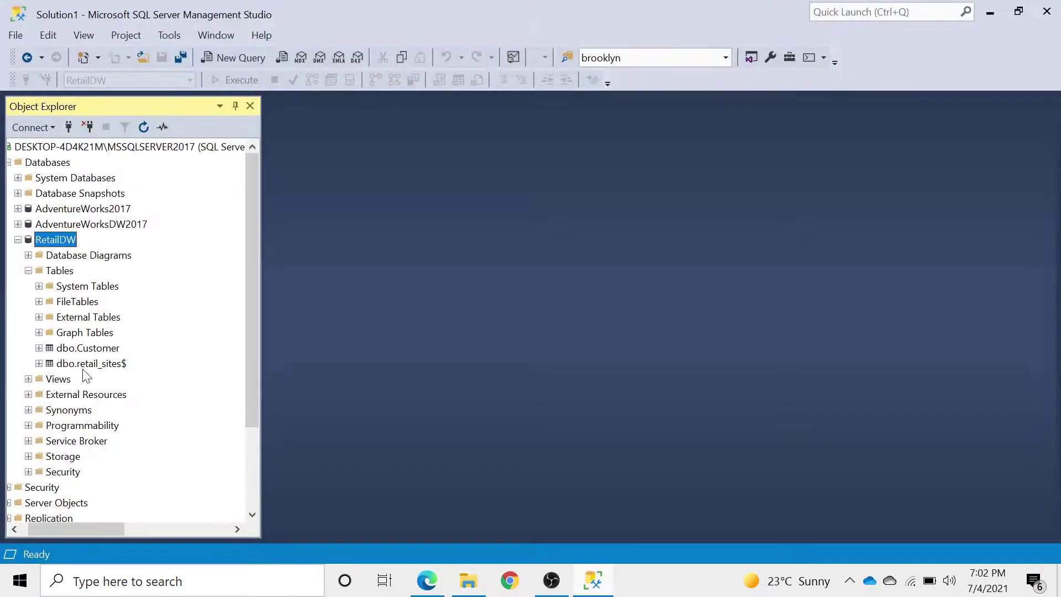
right_click(53, 241)
left_click(25, 311)
right_click(49, 244)
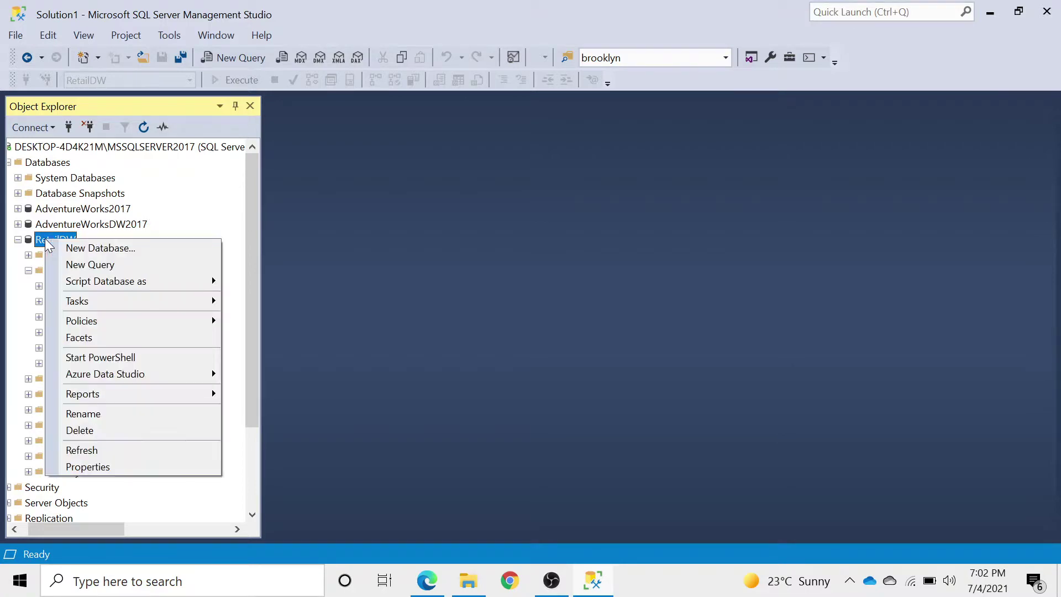
left_click(30, 297)
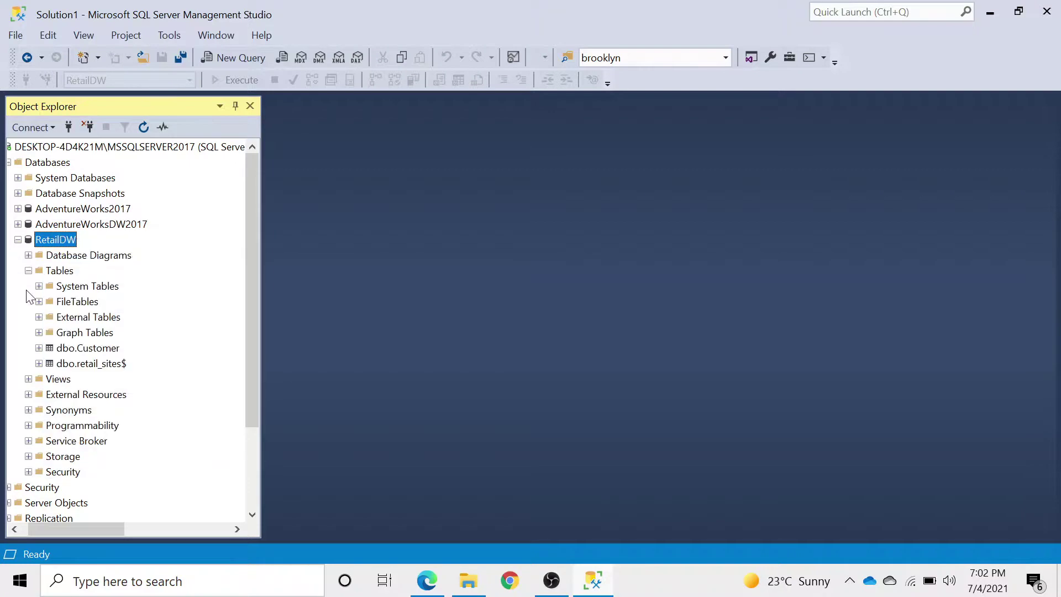
- Start a flat file import task on the RetailDW database, maximize the wizard, and proceed to specifying the input file
right_click(62, 244)
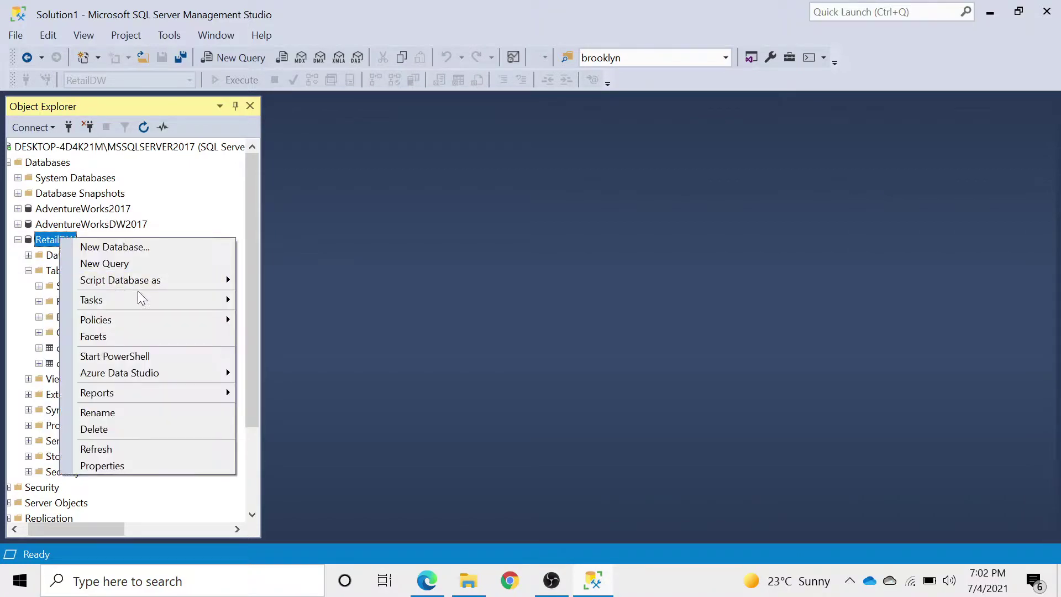
mouse_move(154, 296)
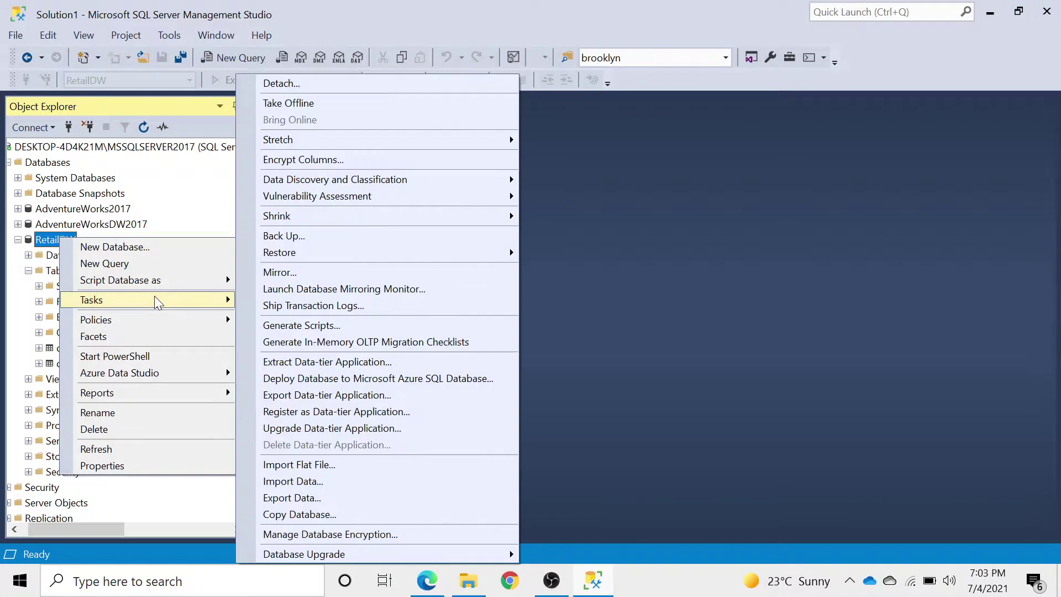
left_click(303, 466)
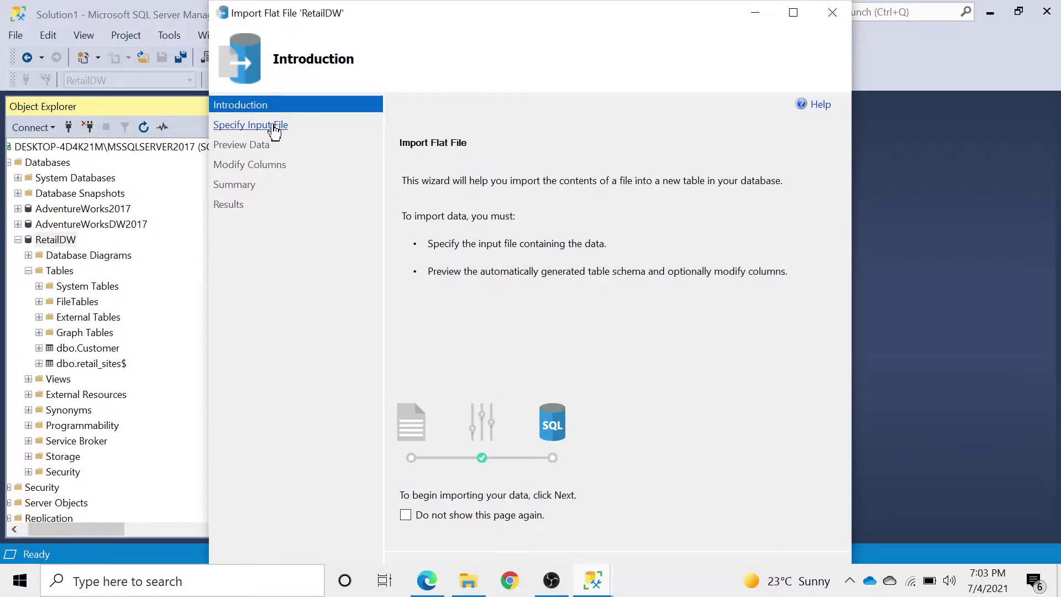
left_click(793, 12)
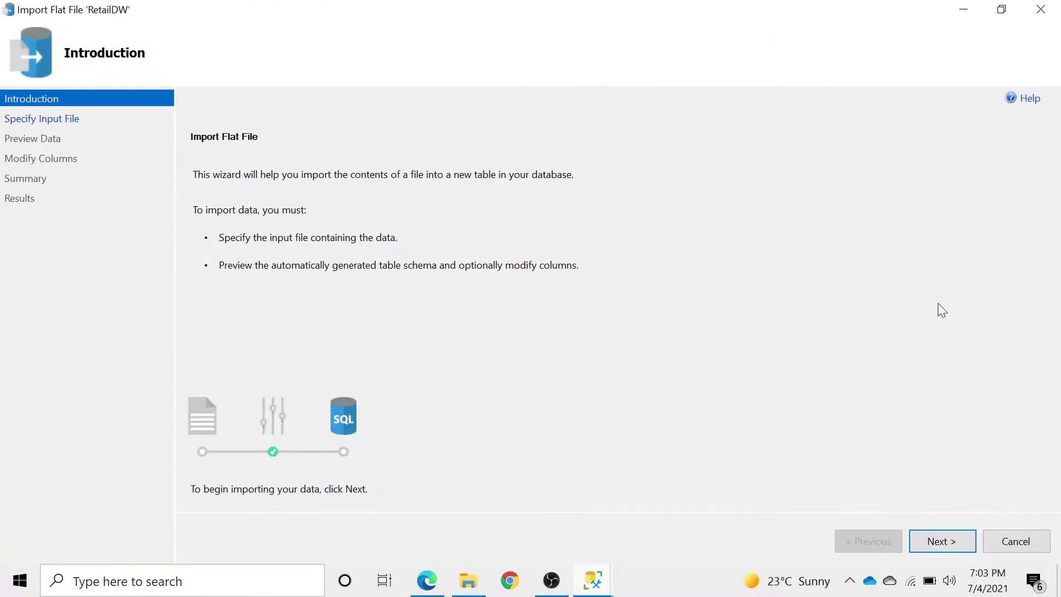
left_click(953, 538)
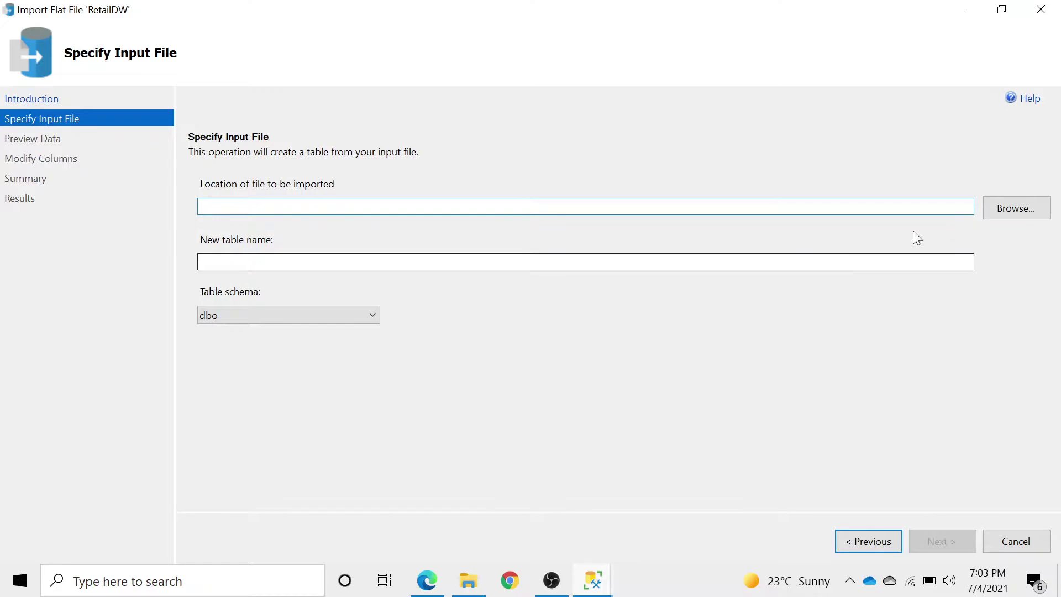
- Choose Macys.csv from the RetailDW folder on the Desktop as the file to import
left_click(1026, 209)
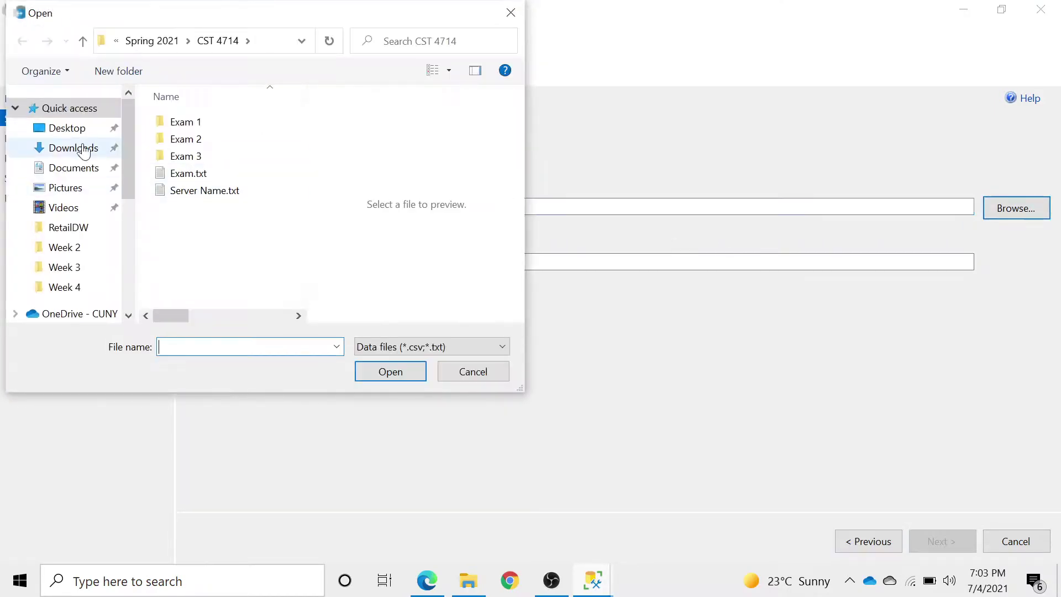
left_click(68, 130)
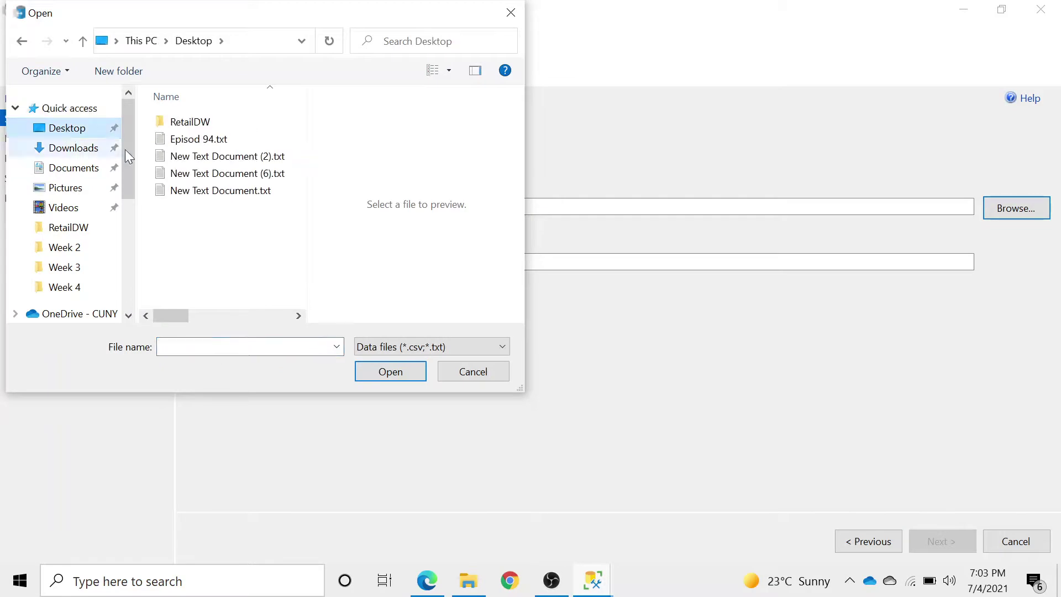
double_click(193, 122)
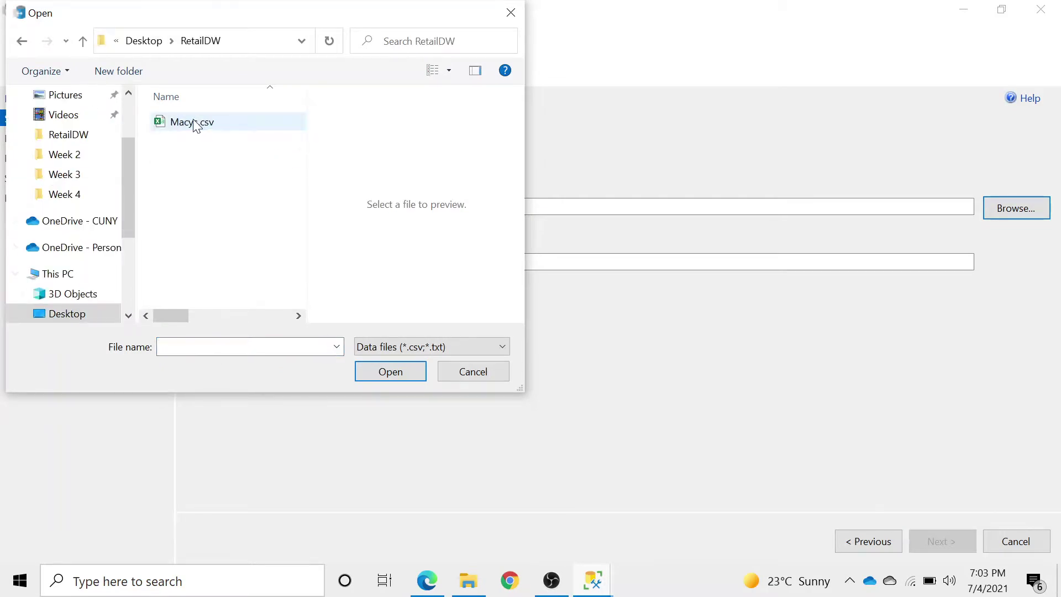
left_click(198, 123)
left_click(394, 378)
left_click(393, 374)
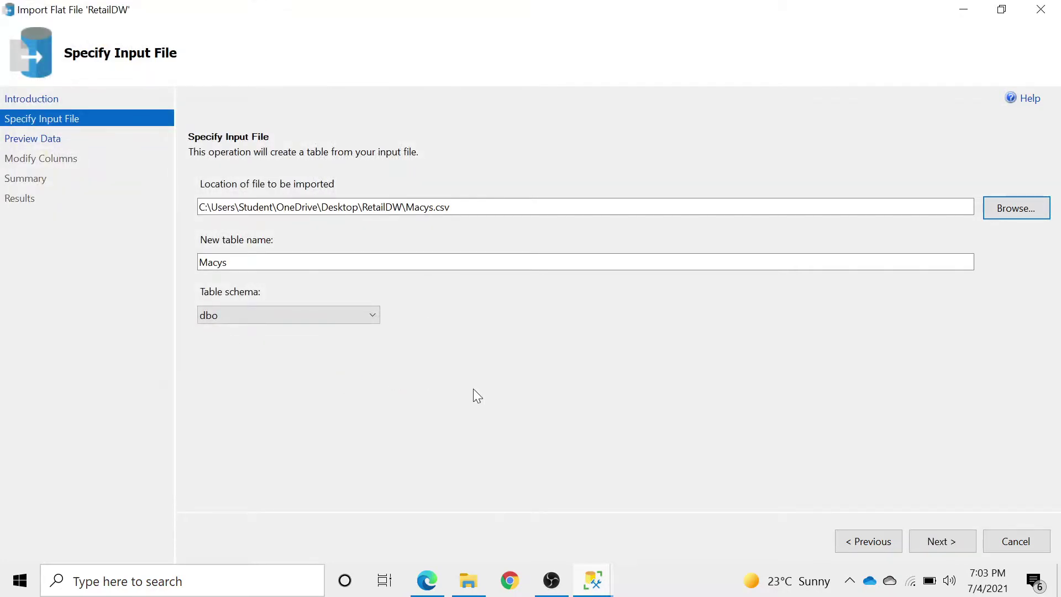
- Preview the rows of the Macys file and proceed to the column definitions
left_click(946, 547)
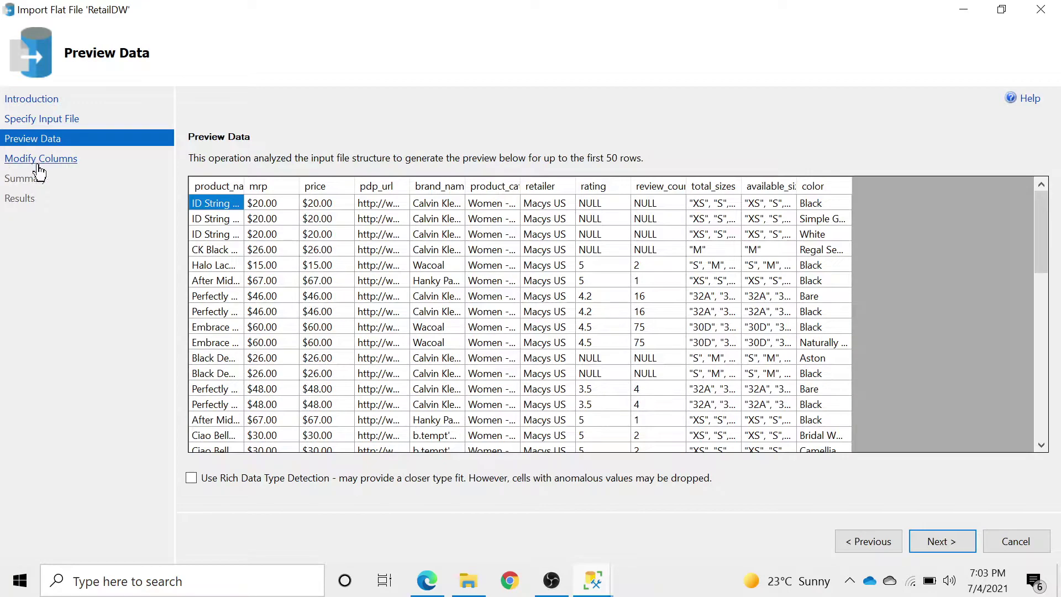
scroll(785, 385, "down", 8)
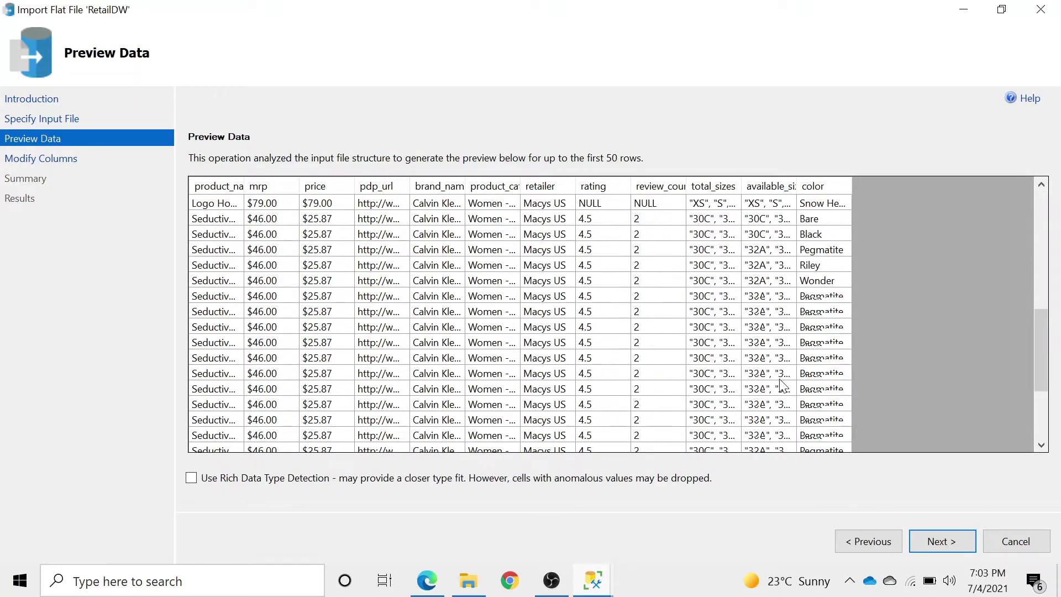
left_click(934, 543)
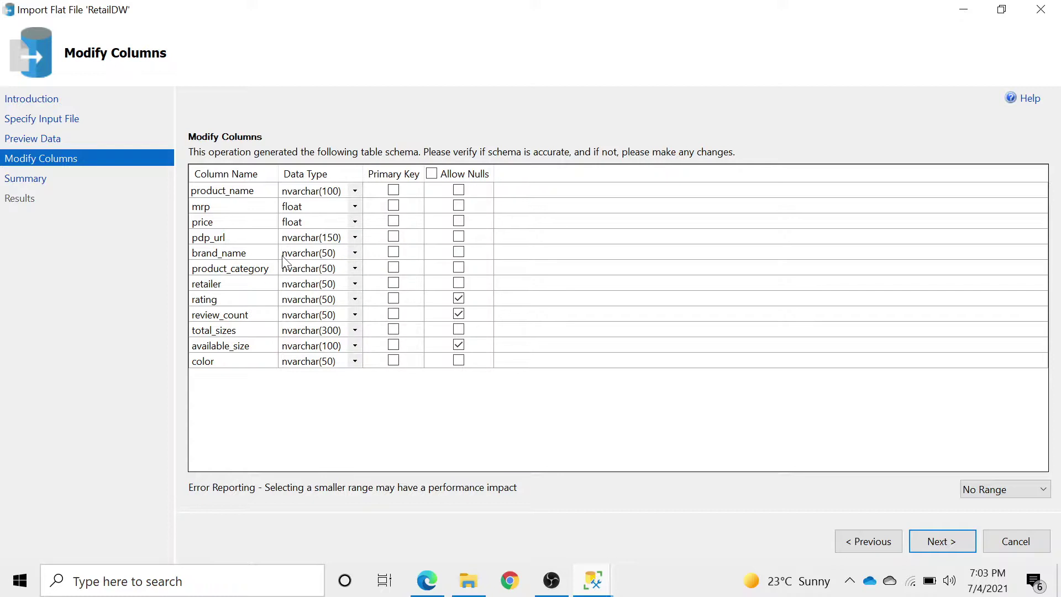
- Set the data type of brand_name, product_category, retailer, rating and review_count to nvarchar(MAX)
left_click(354, 253)
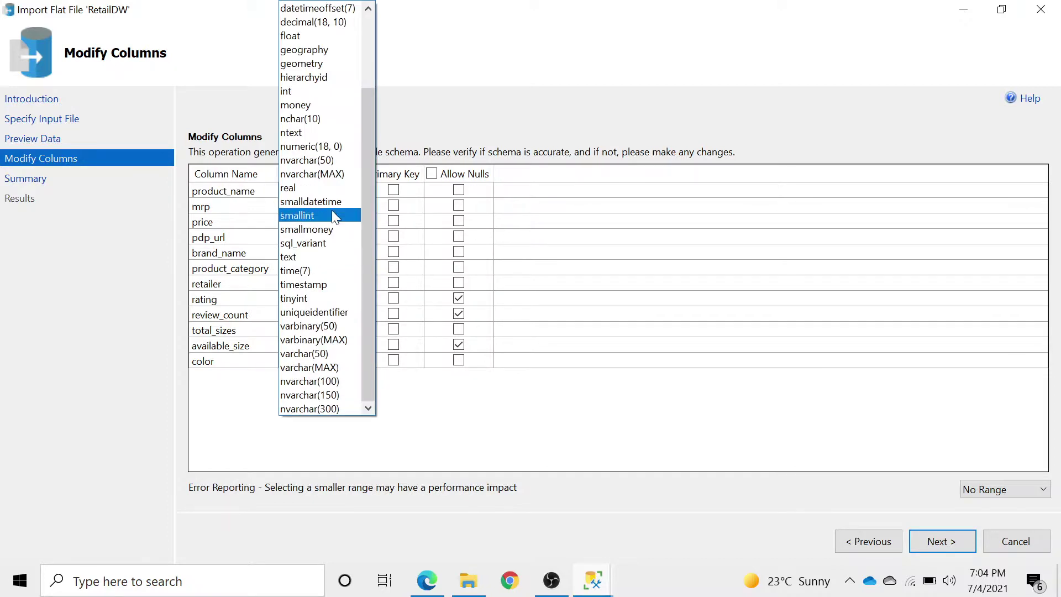
left_click(311, 174)
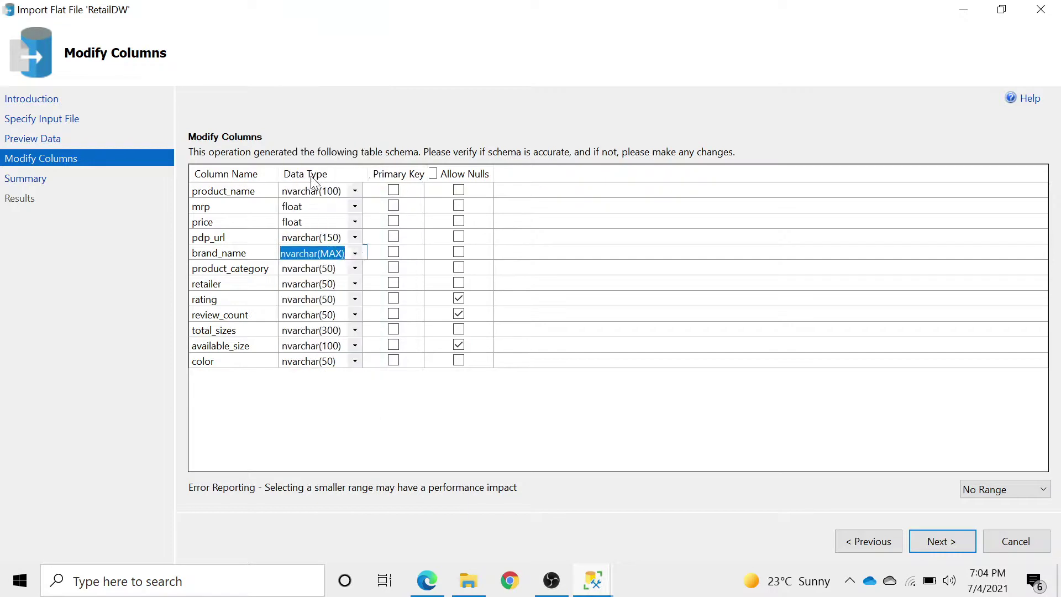
left_click(357, 268)
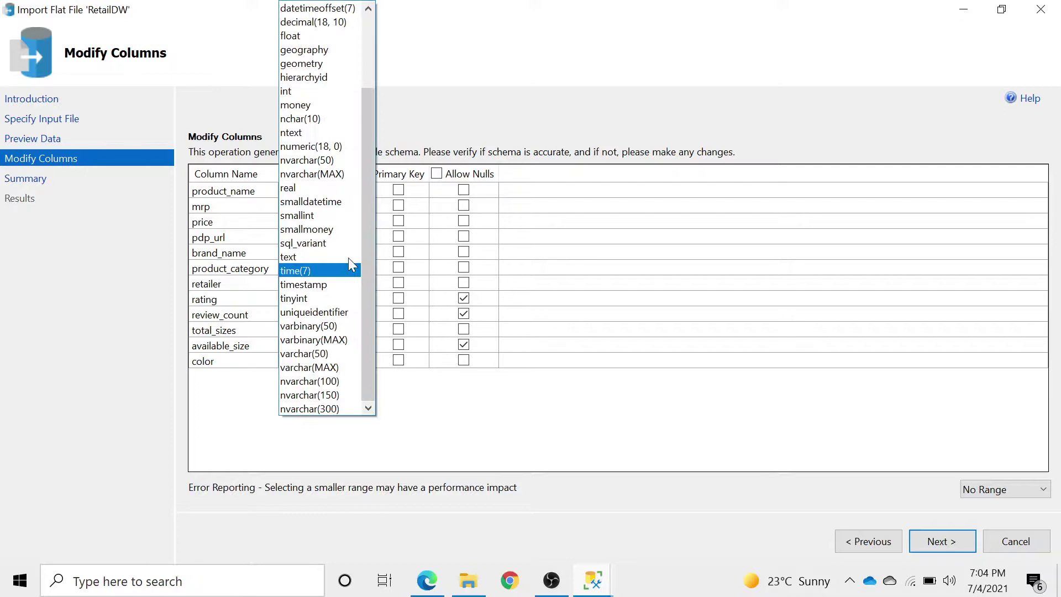
left_click(335, 171)
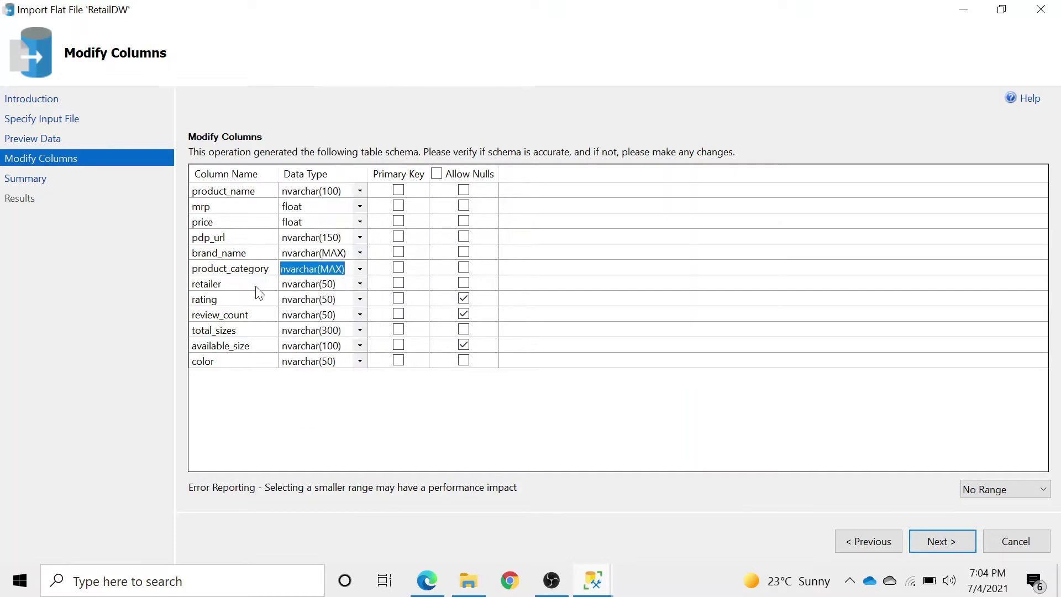
left_click(360, 284)
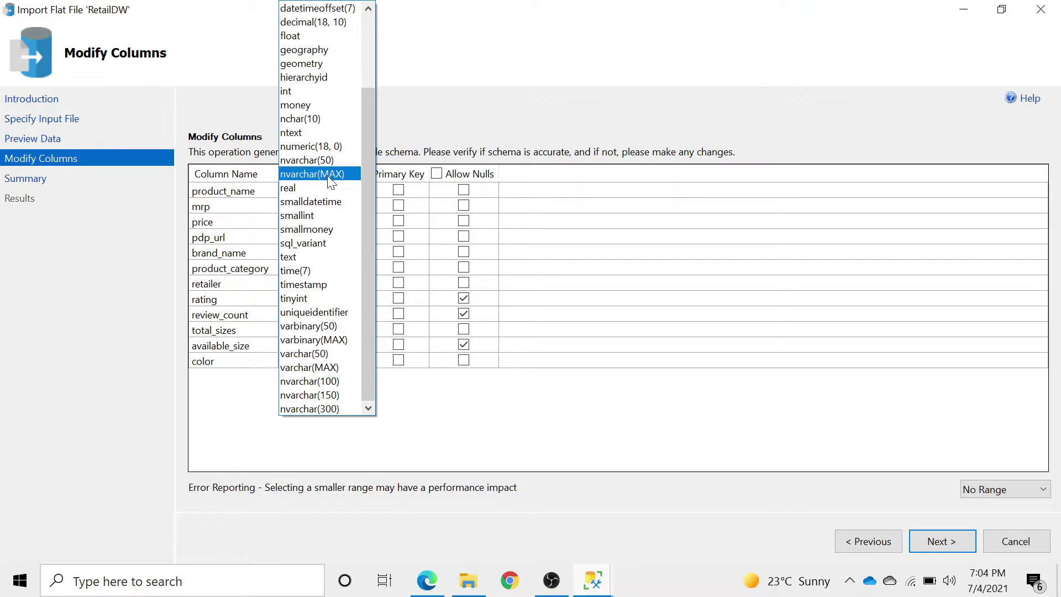
left_click(329, 177)
left_click(360, 299)
left_click(336, 178)
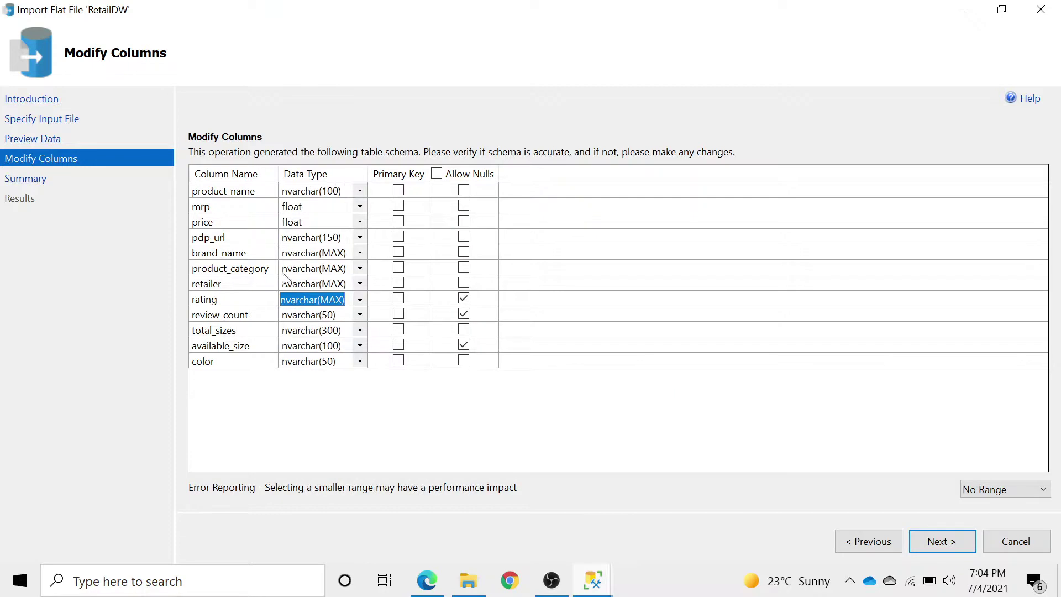
left_click(360, 314)
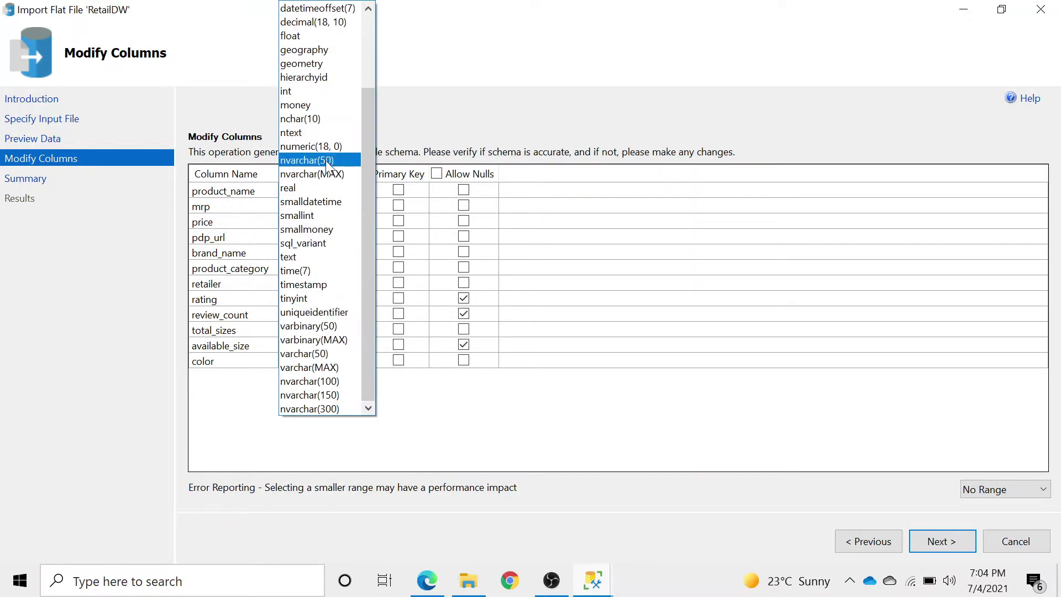
left_click(328, 179)
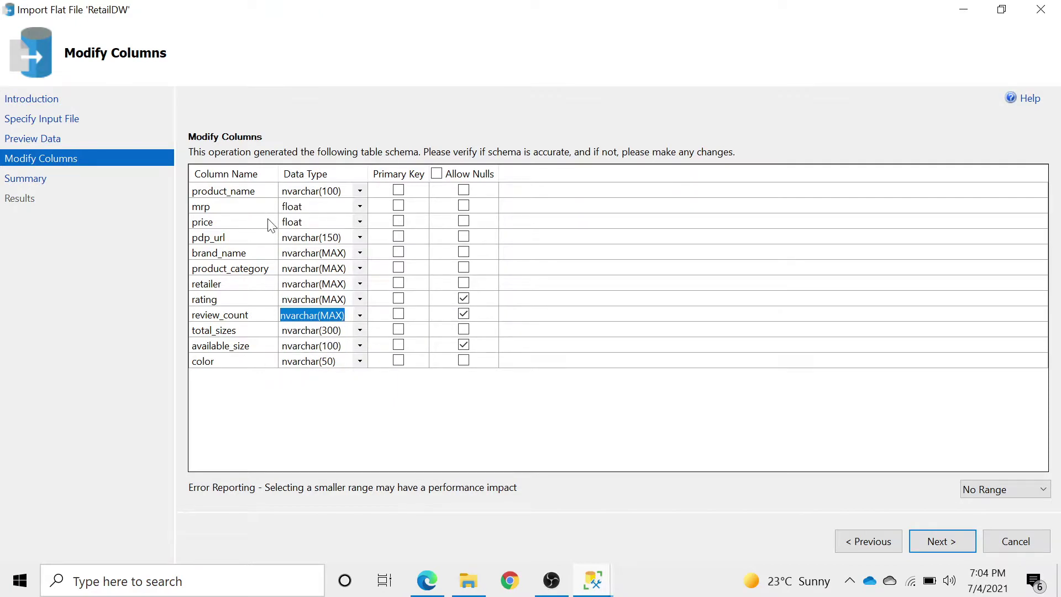
- Set the data type of the price and mrp columns to money
left_click(360, 221)
left_click(359, 221)
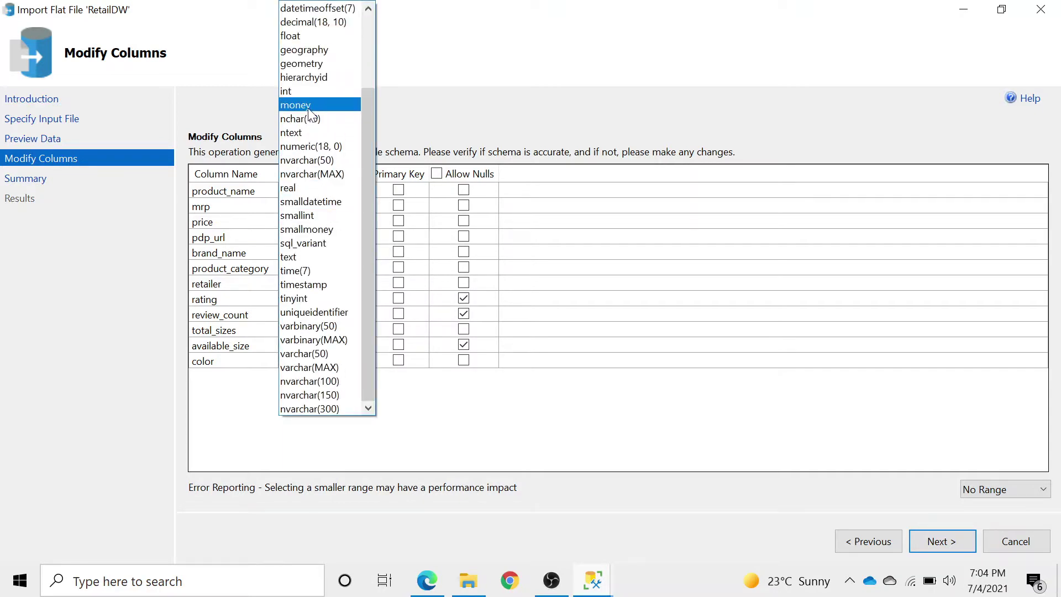
left_click(309, 110)
left_click(359, 208)
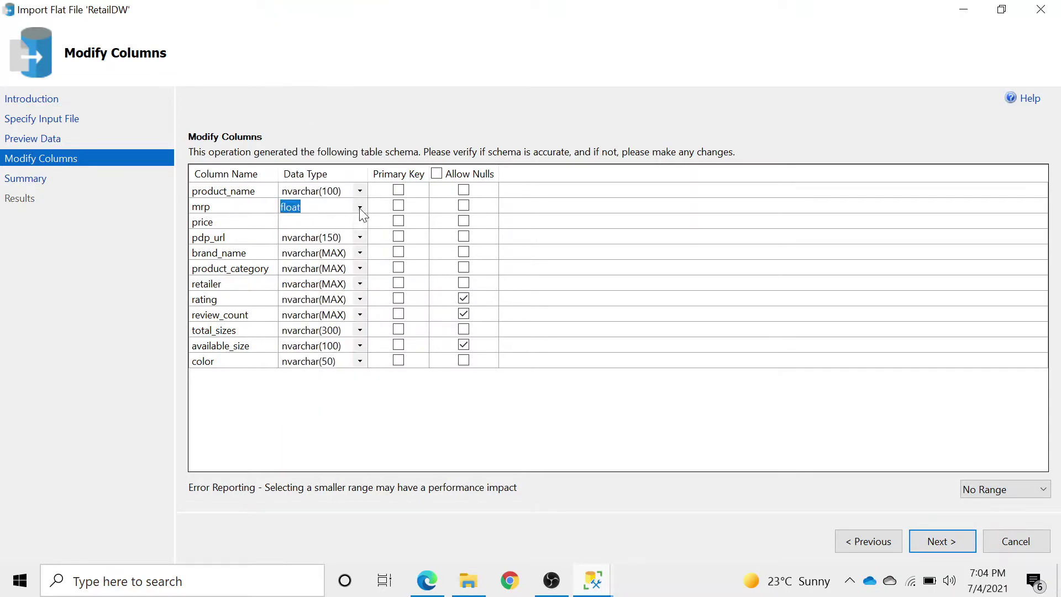
left_click(359, 207)
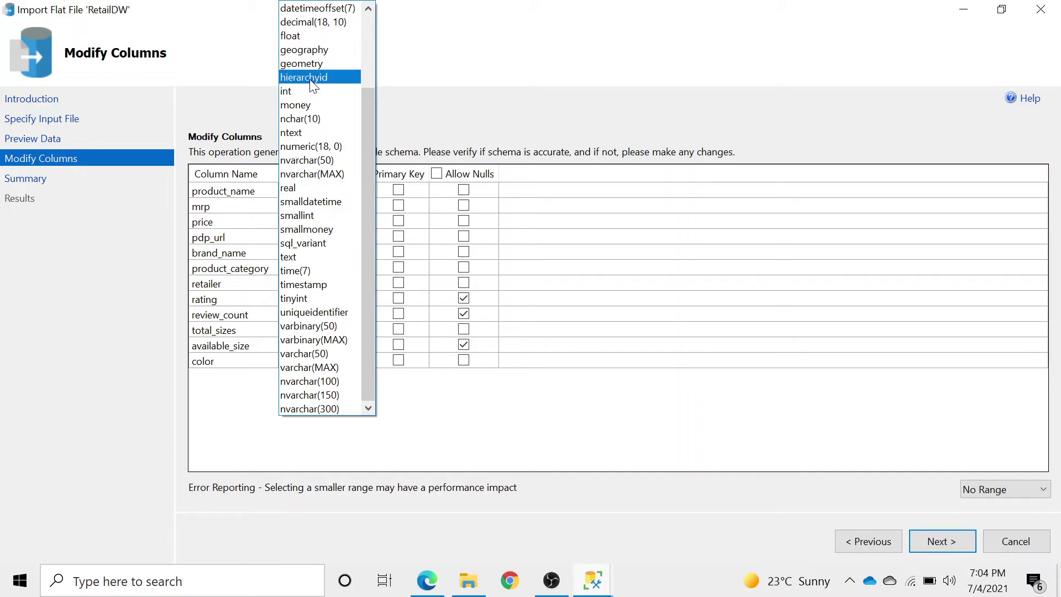
left_click(309, 105)
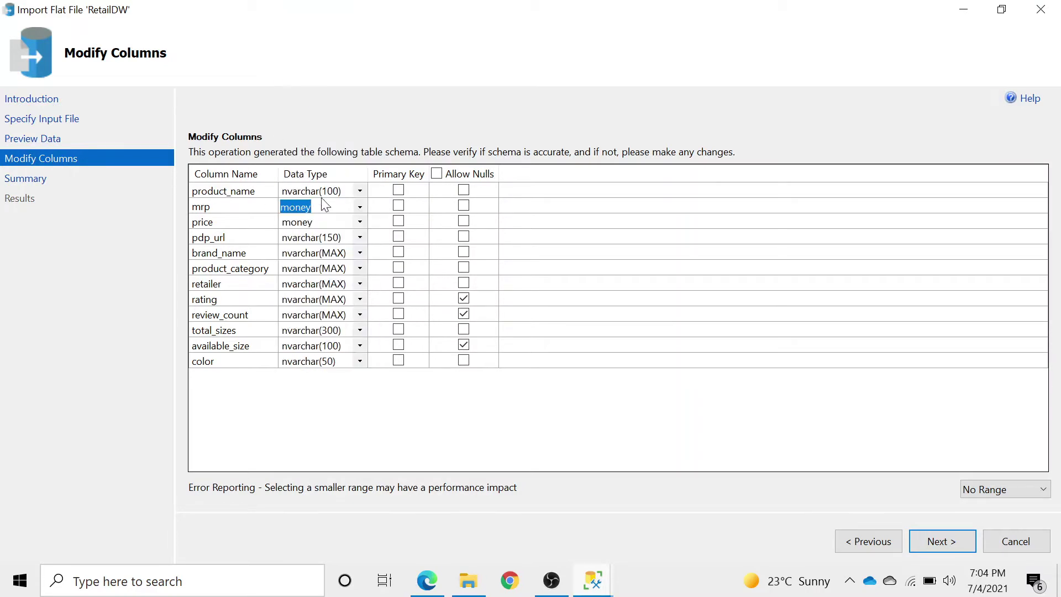
- Set the data type of product_name to nvarchar(MAX) and try to run the Macys import
left_click(362, 191)
left_click(361, 191)
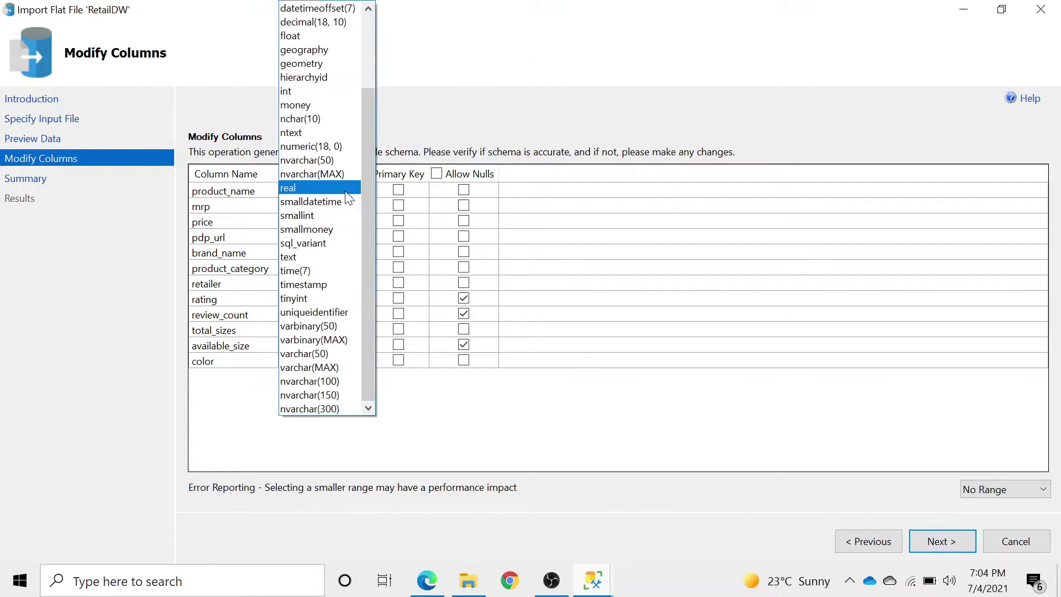
left_click(321, 175)
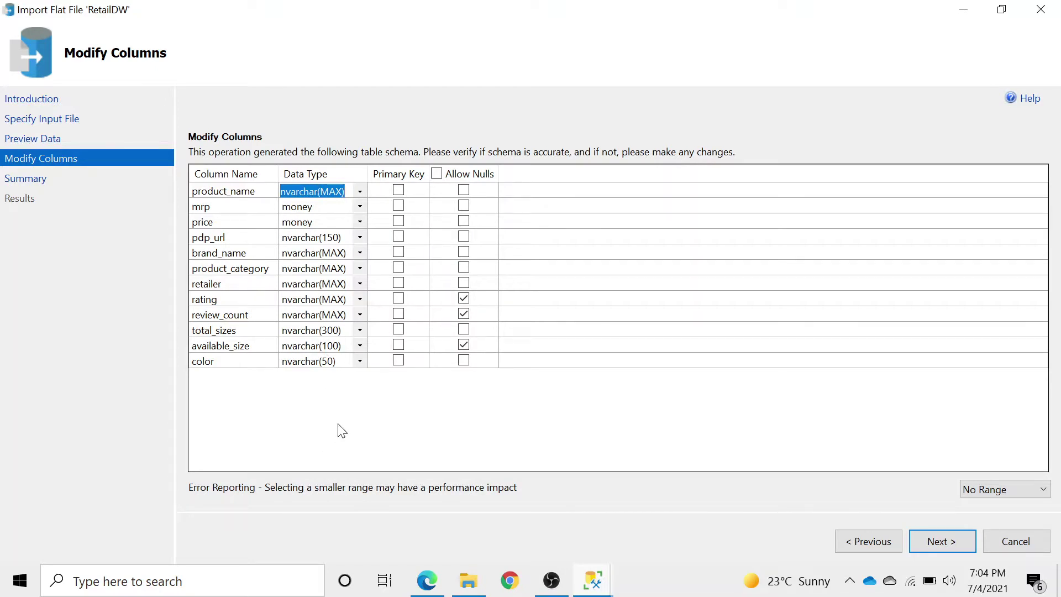
left_click(936, 546)
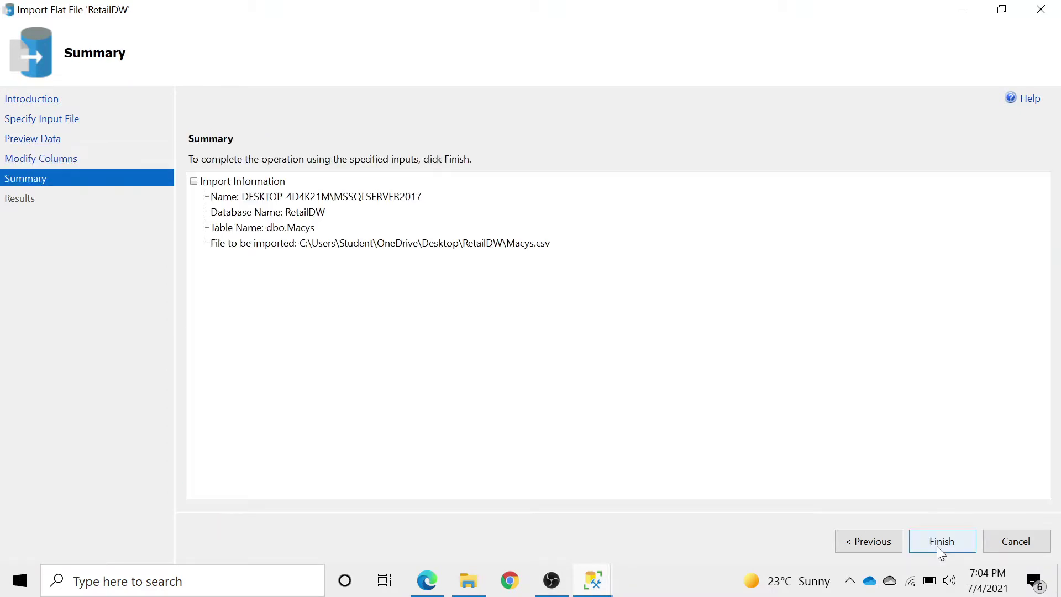
left_click(940, 540)
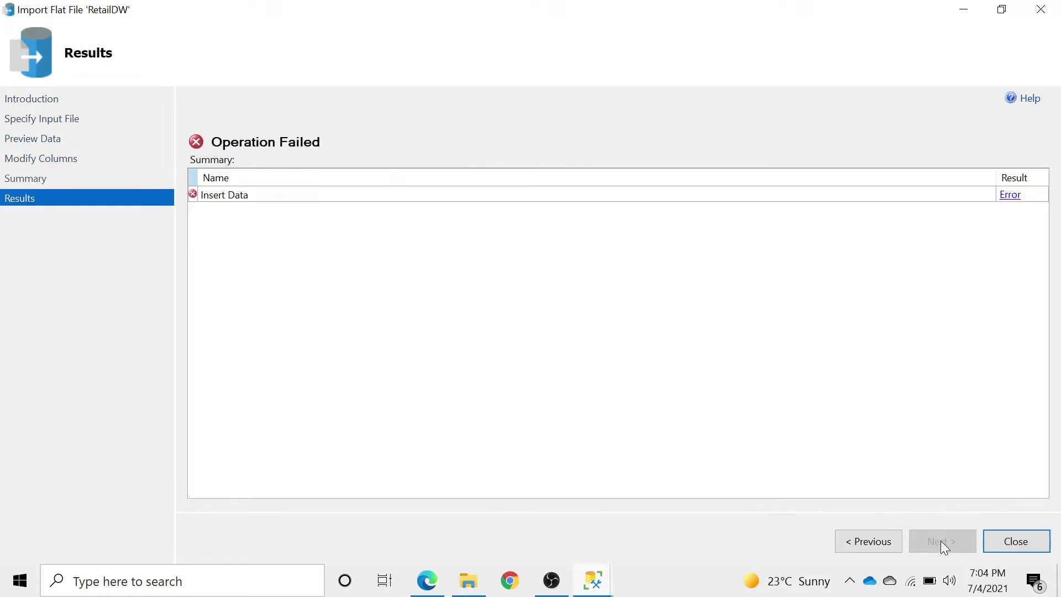
left_click(551, 580)
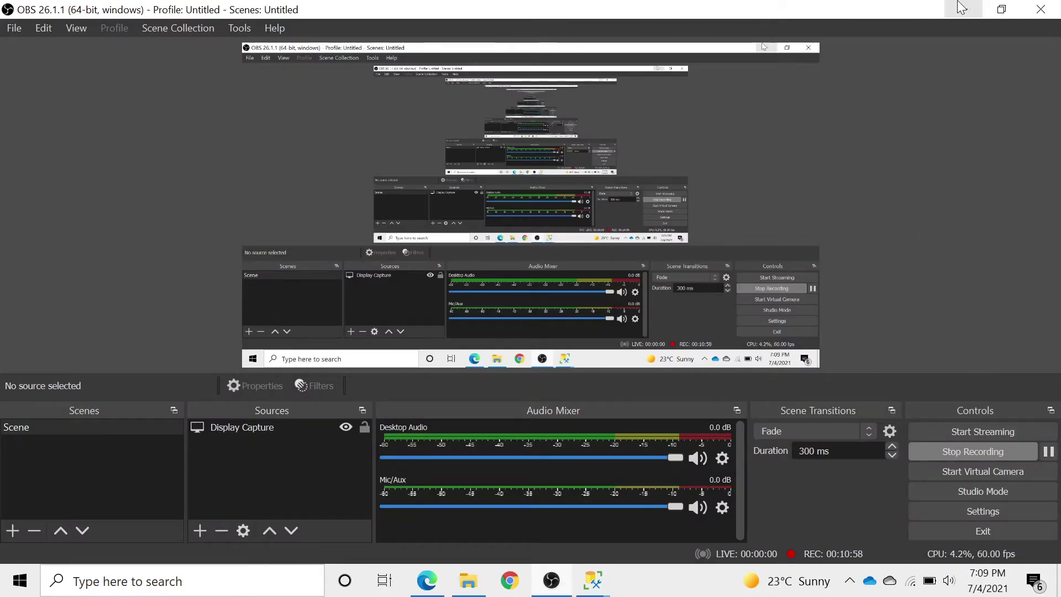
left_click(966, 9)
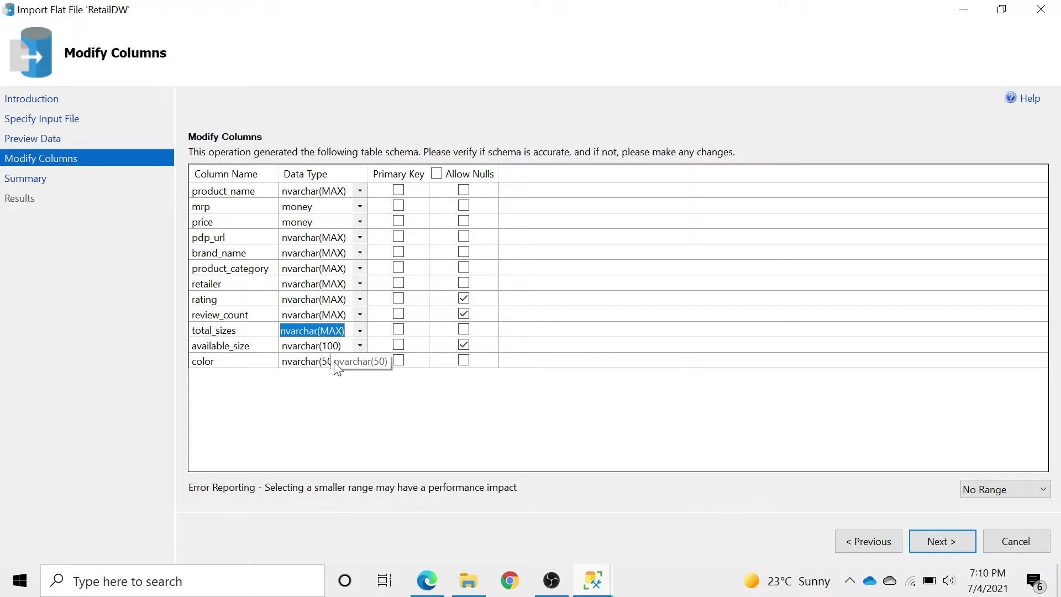
- Set the data type of the available_size and color columns to nvarchar(MAX)
left_click(359, 346)
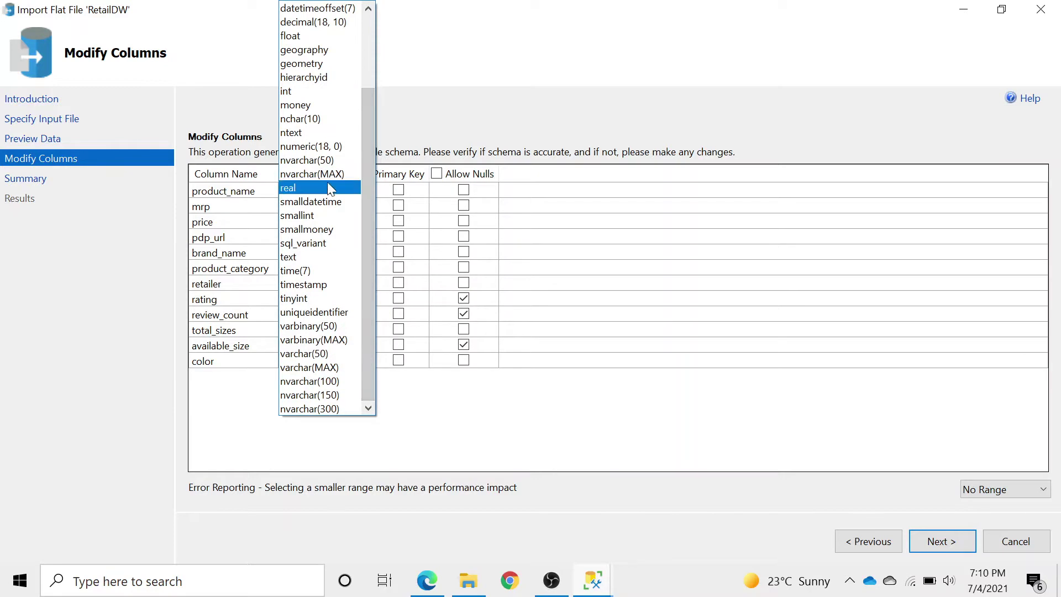
left_click(330, 175)
left_click(359, 361)
left_click(360, 361)
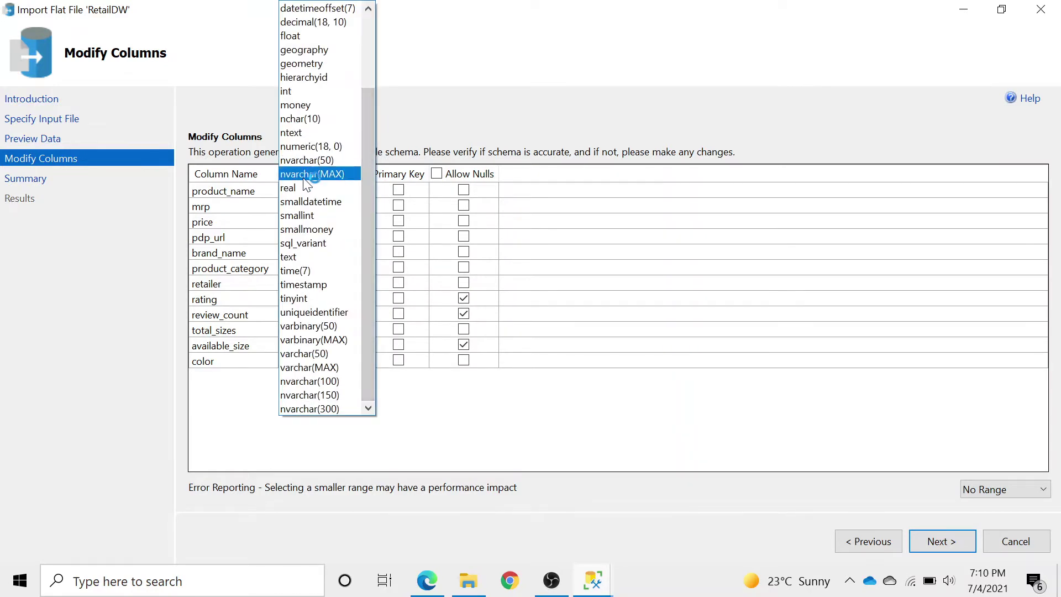
left_click(303, 179)
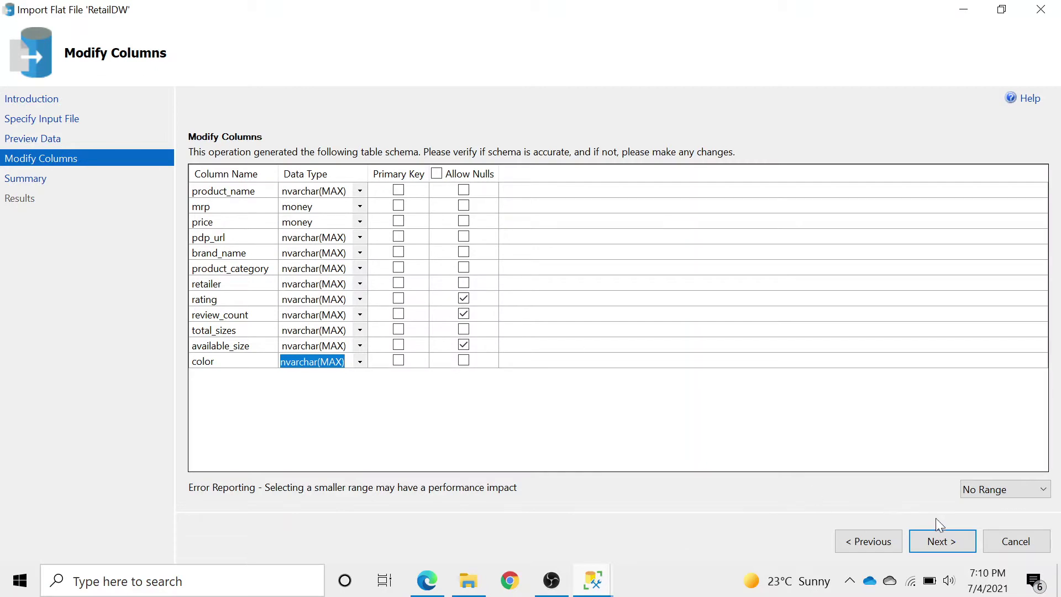
- Run the import of Macys.csv into the dbo.Macys table of RetailDW and close the wizard
left_click(934, 540)
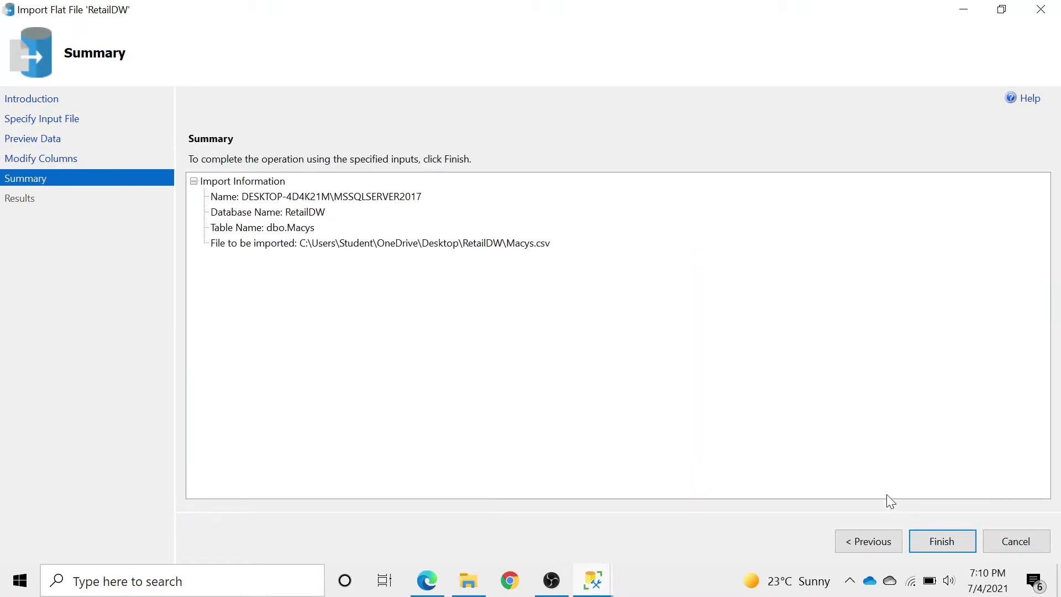
left_click(947, 544)
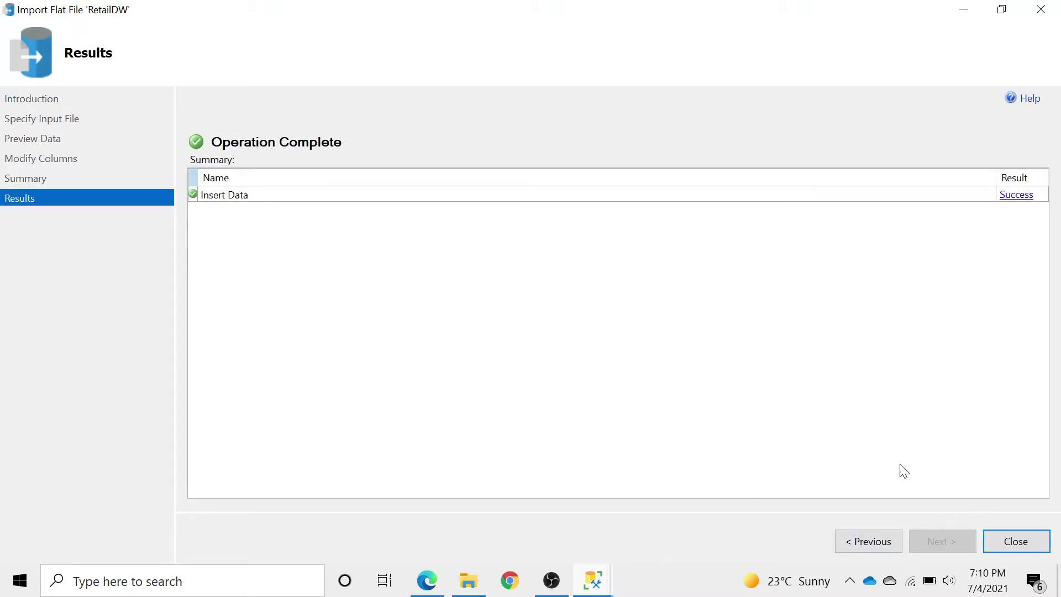
left_click(1015, 547)
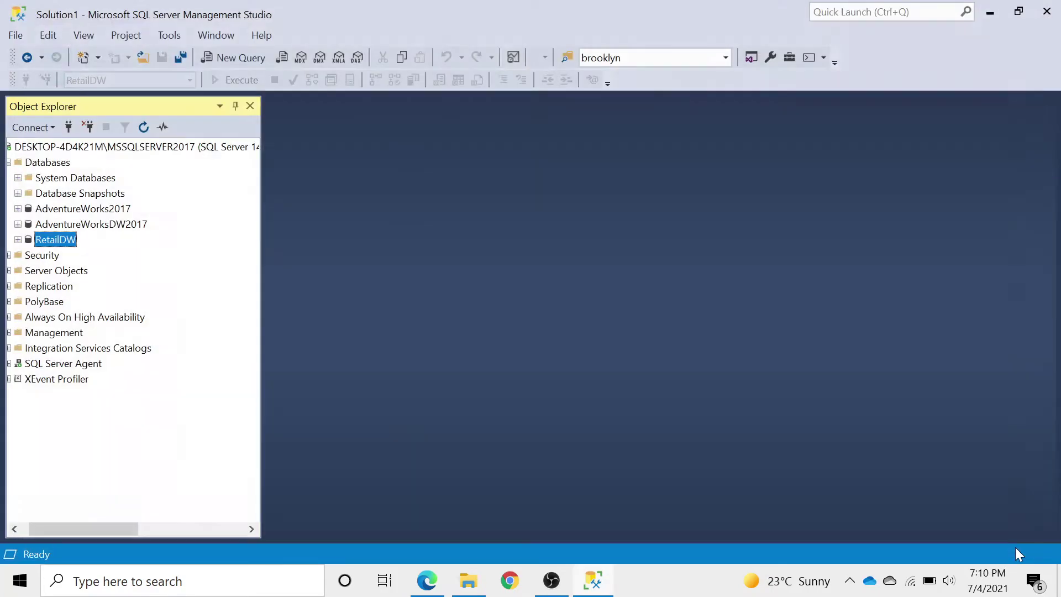
- Expand the RetailDW database, refresh it, and list its tables to check for the imported Macys table
left_click(18, 240)
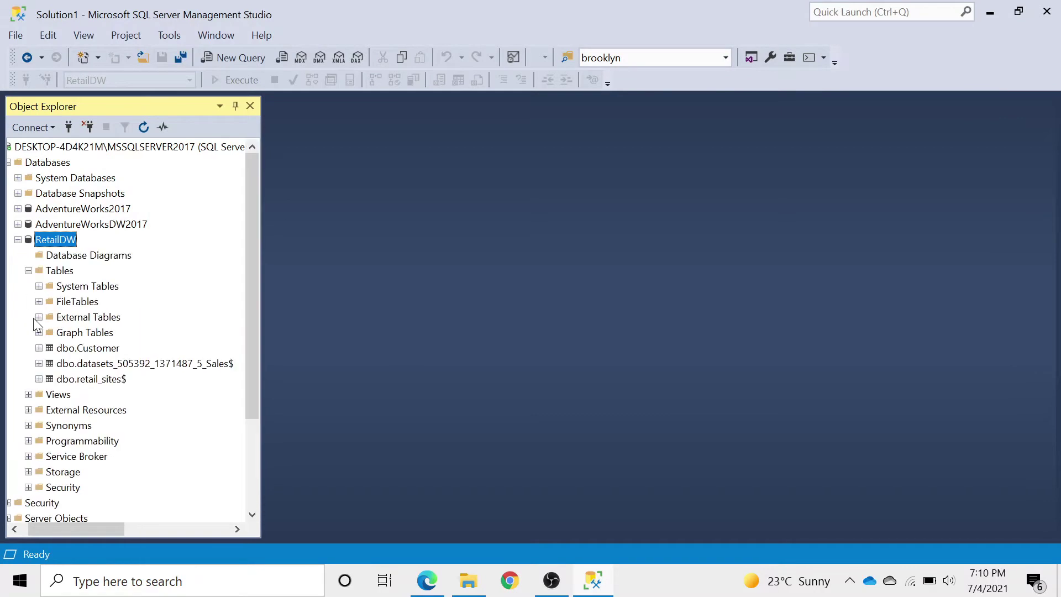
scroll(98, 377, "right", 2)
scroll(99, 377, "left", 3)
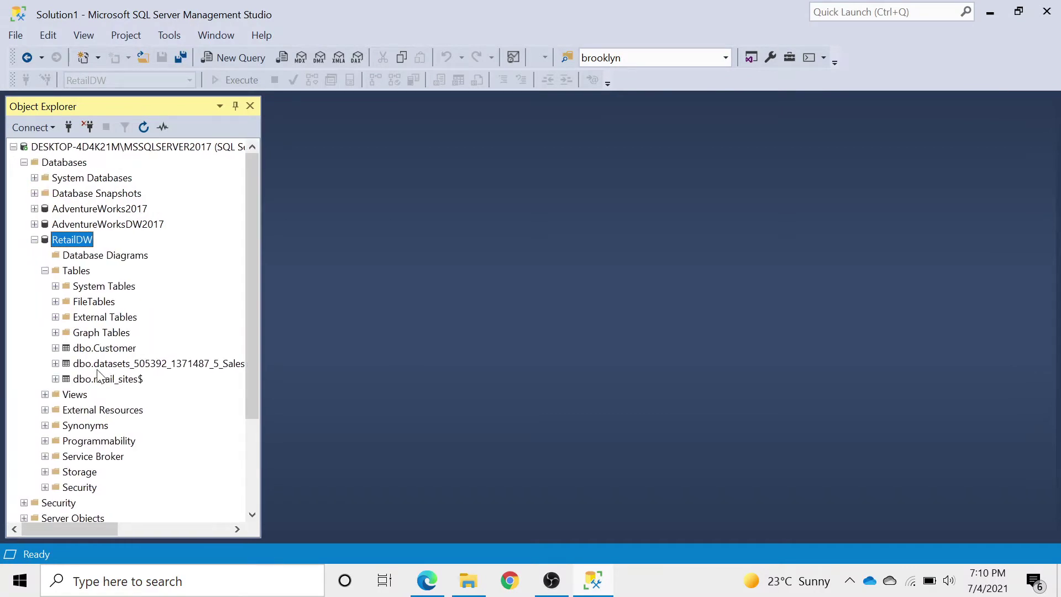
left_click(143, 127)
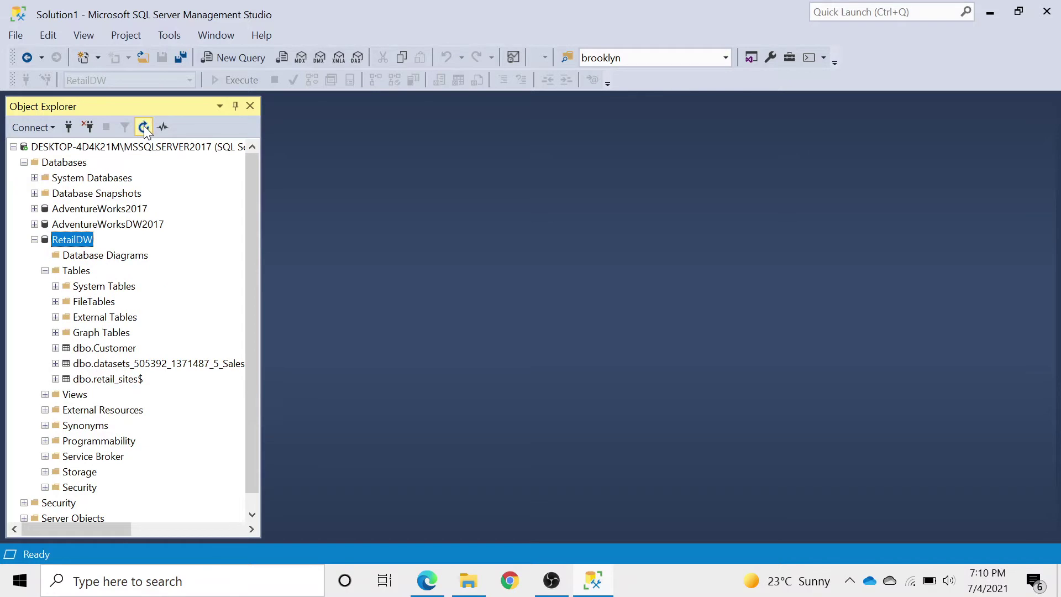
left_click(45, 269)
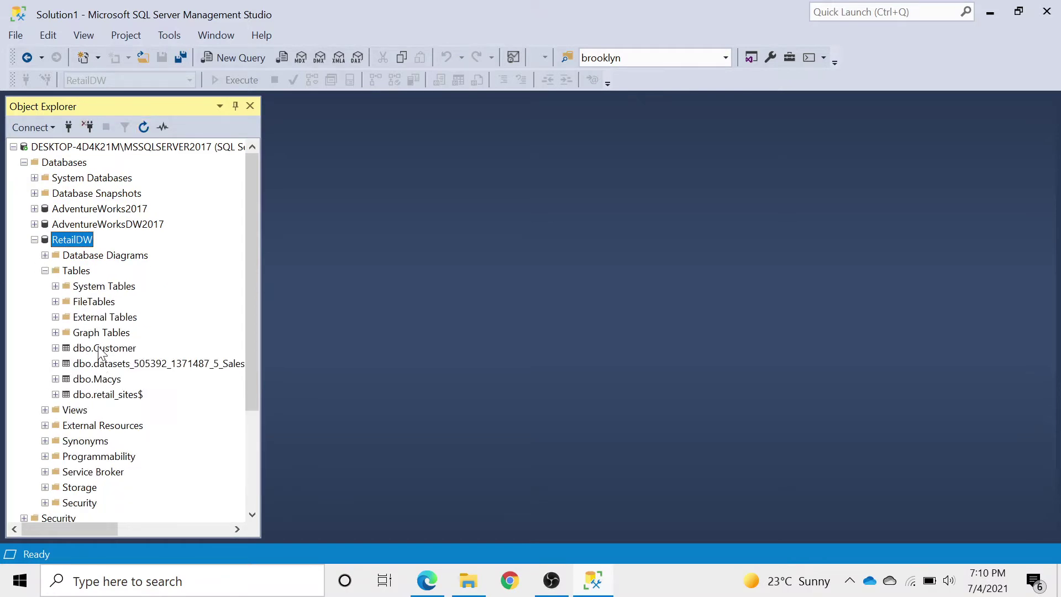
- Rename the dbo.datasets_505392_1371487_5_Sales$ table as Sales
scroll(103, 370, "right", 2)
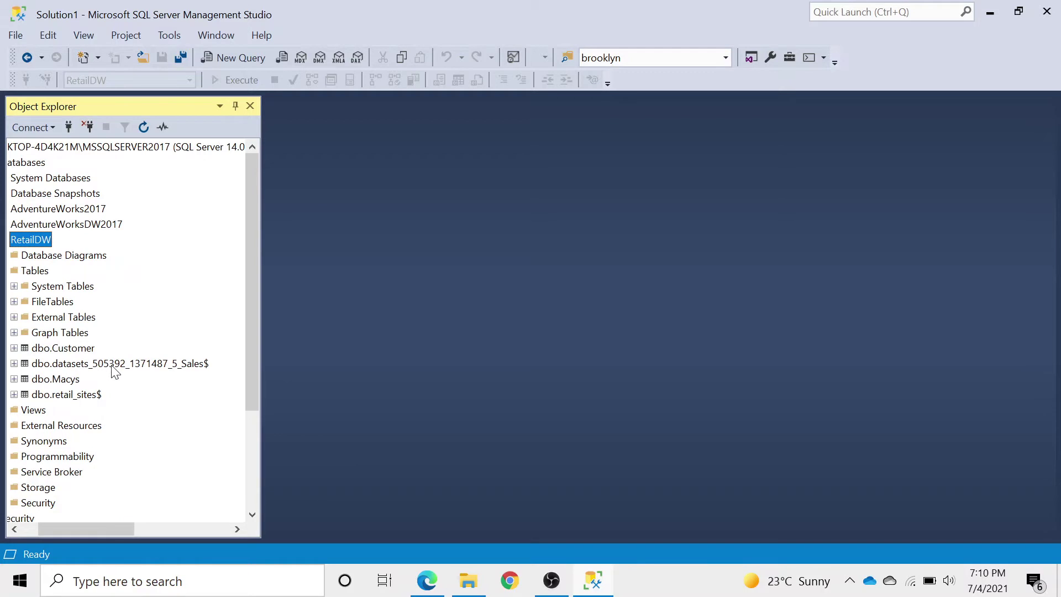
left_click(115, 366)
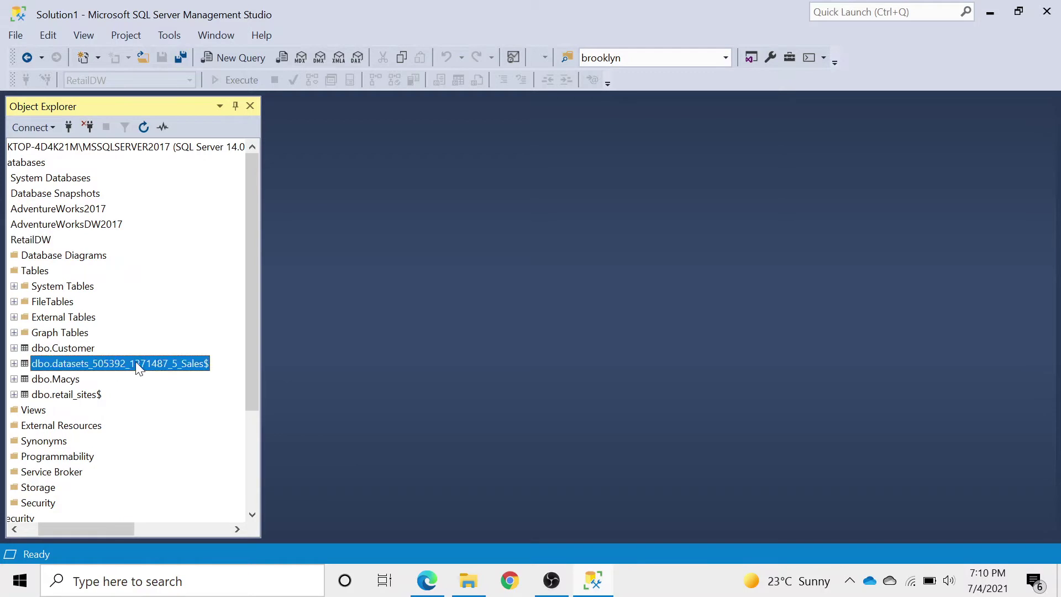
key("F2")
type("Sales")
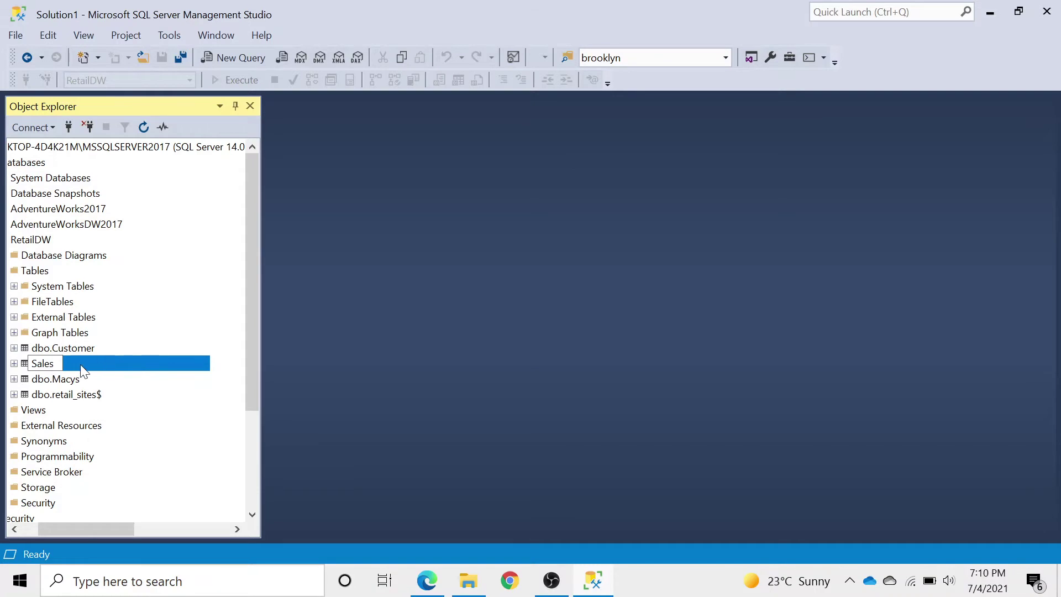
- Rename the dbo.retail_sites$ table as Retail_Sites
left_click(92, 396)
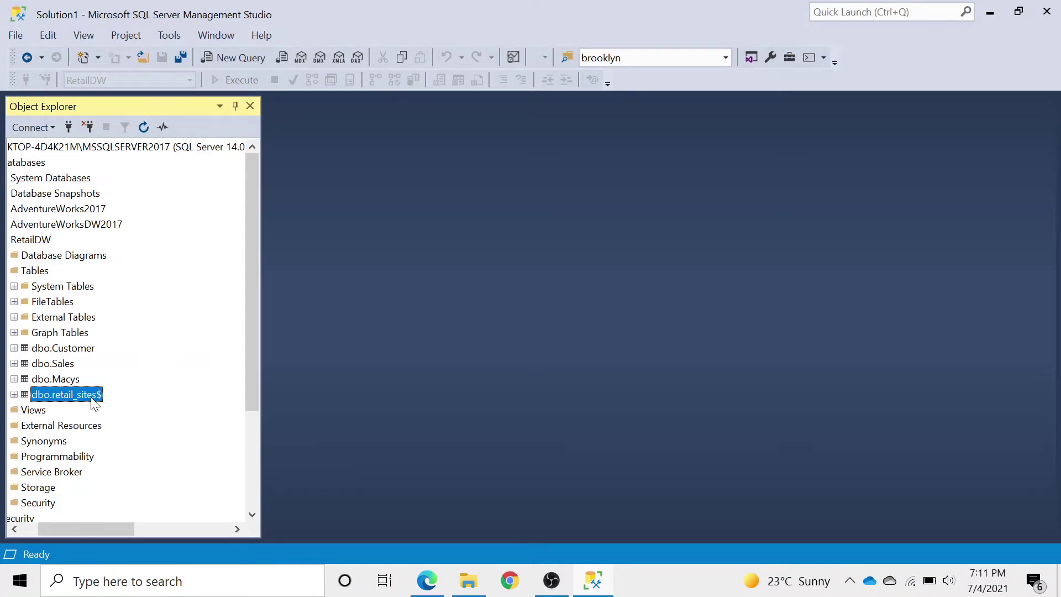
left_click(92, 395)
type("R")
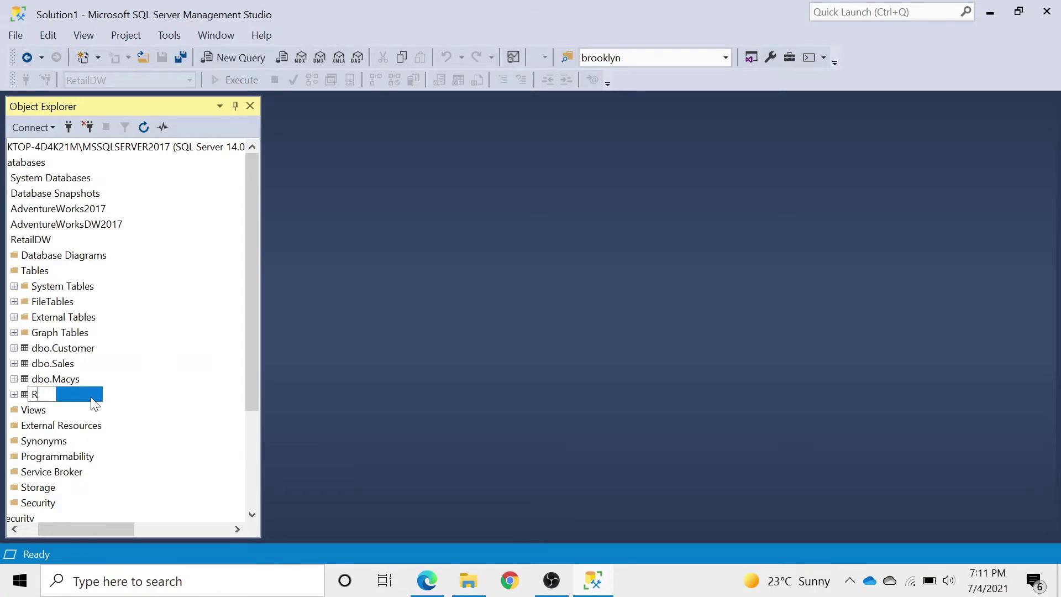
type("etail_Sa")
type("ites")
key("Return")
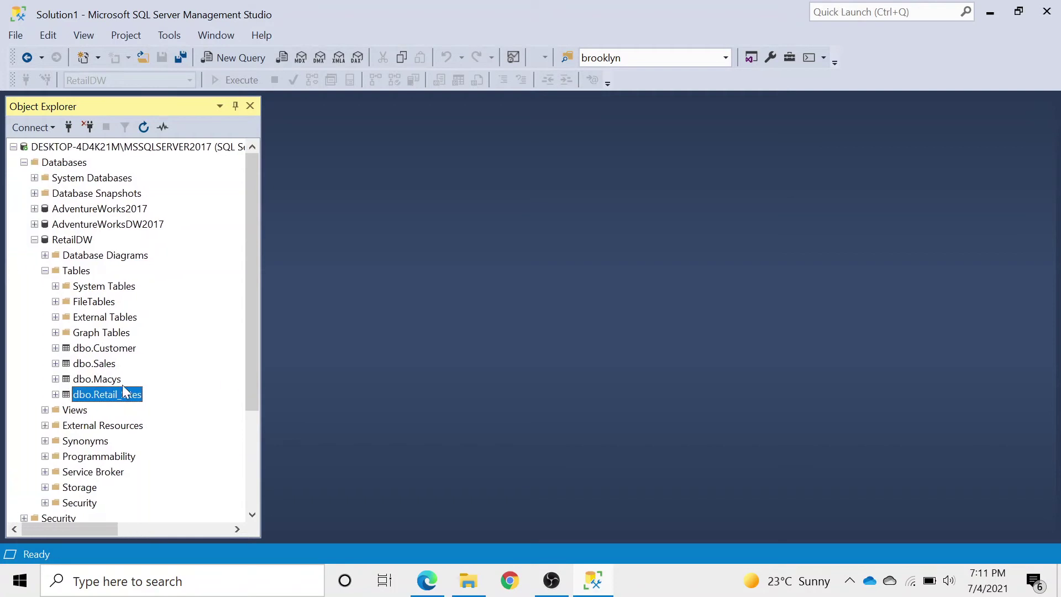
- Query the top 1000 rows of the Customer table, look through the imported records, and close the query
left_click(95, 351)
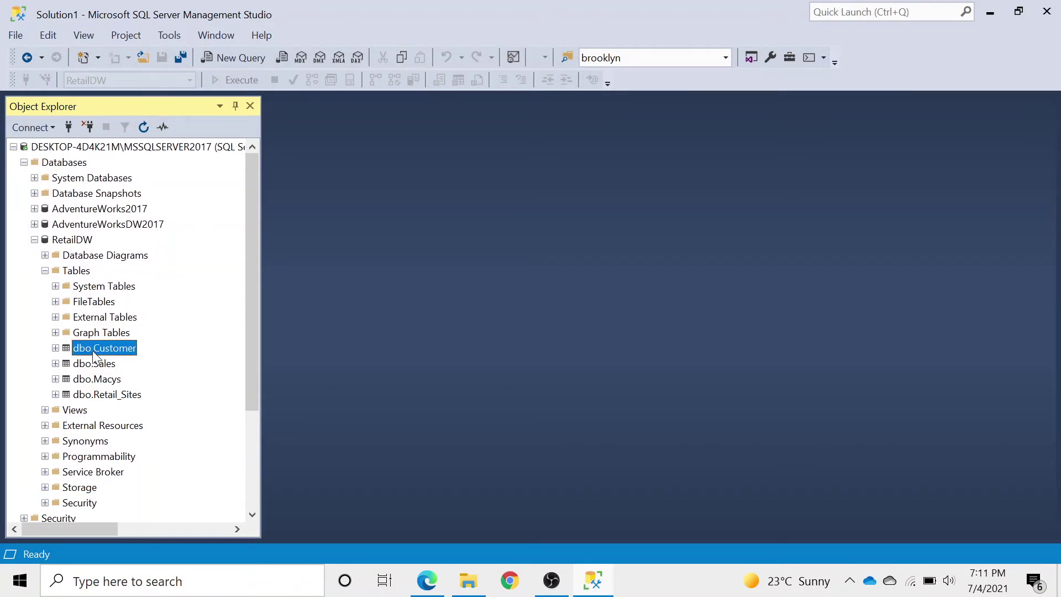
right_click(92, 352)
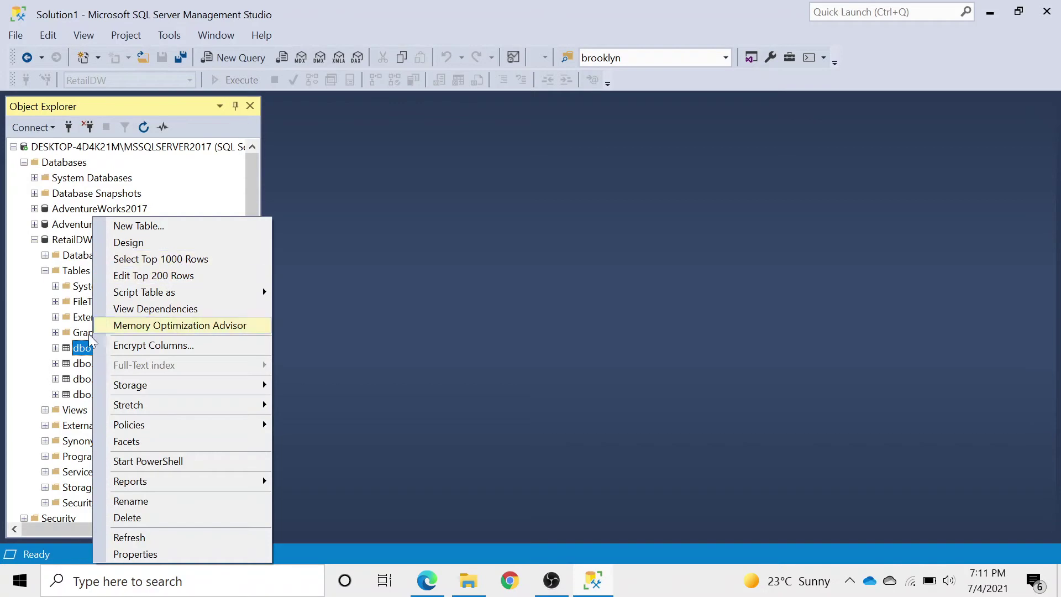
left_click(157, 266)
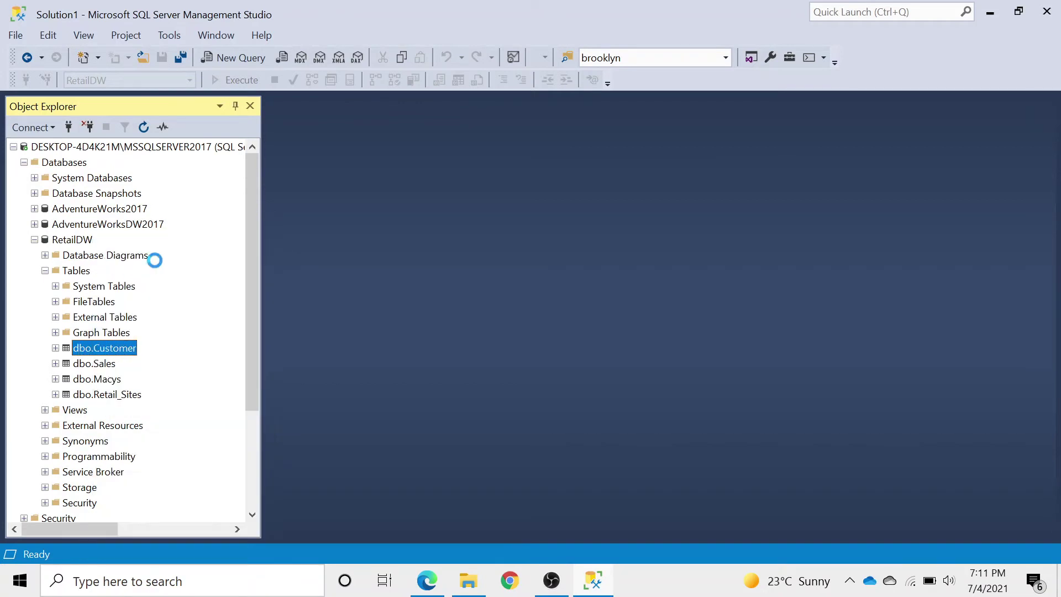
scroll(396, 435, "down", 8)
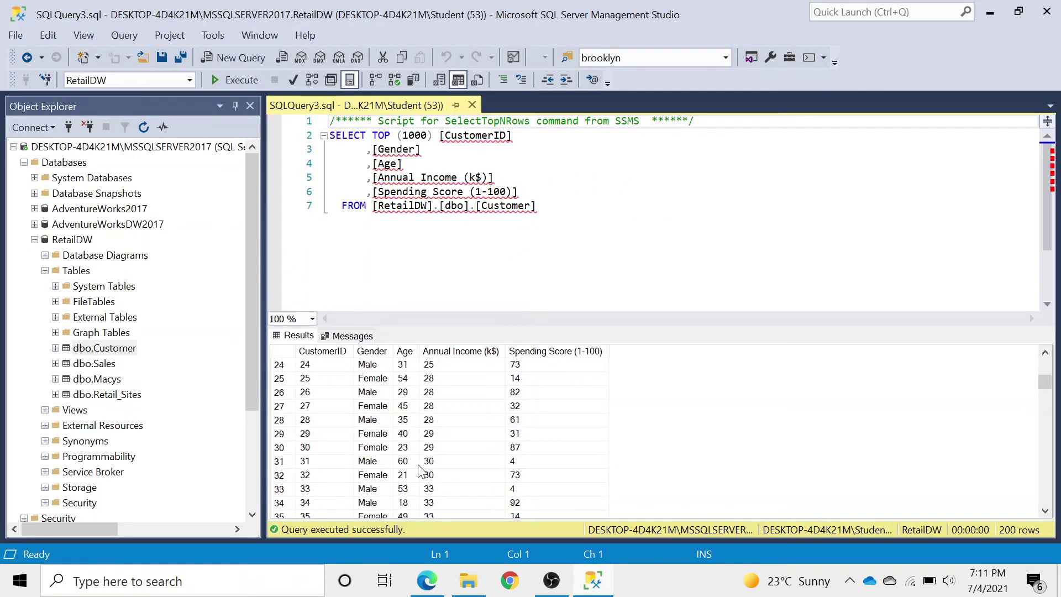
scroll(421, 469, "down", 3)
left_click(472, 105)
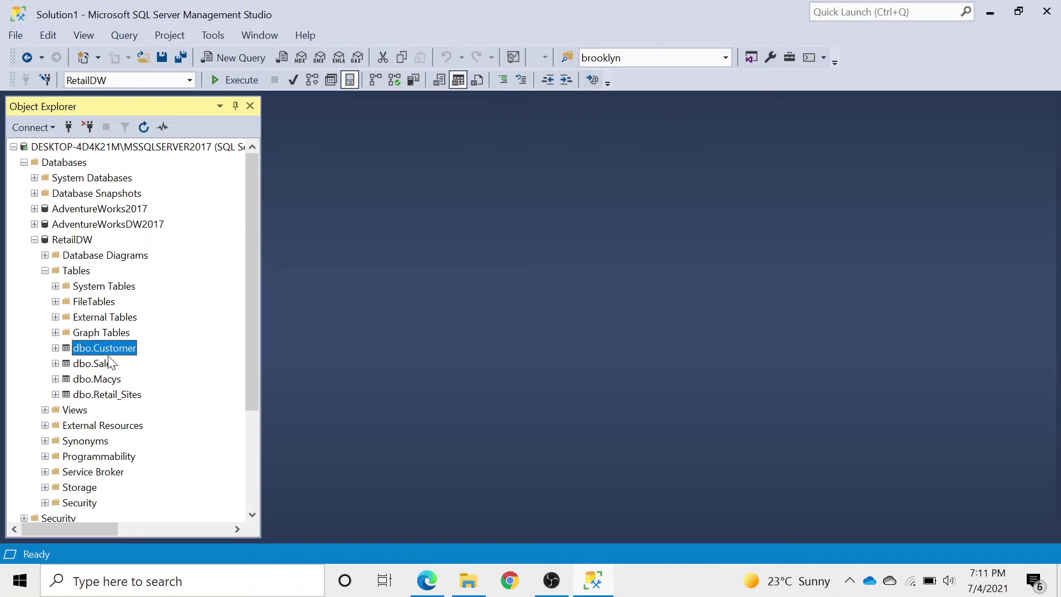
- Query the top 1000 rows of the Sales table, look through the imported records, and close the query
right_click(105, 367)
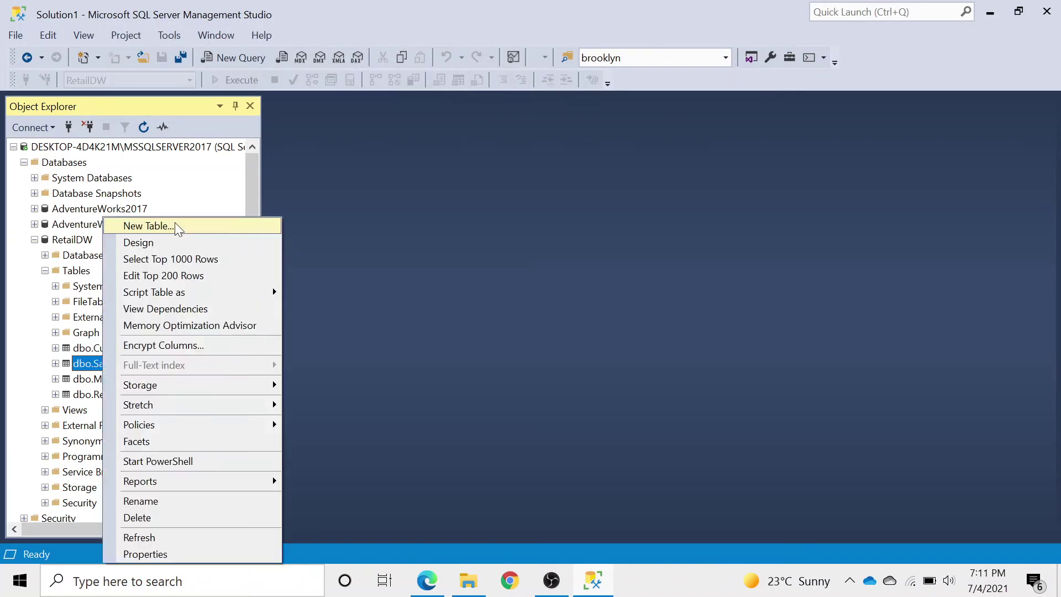
left_click(183, 263)
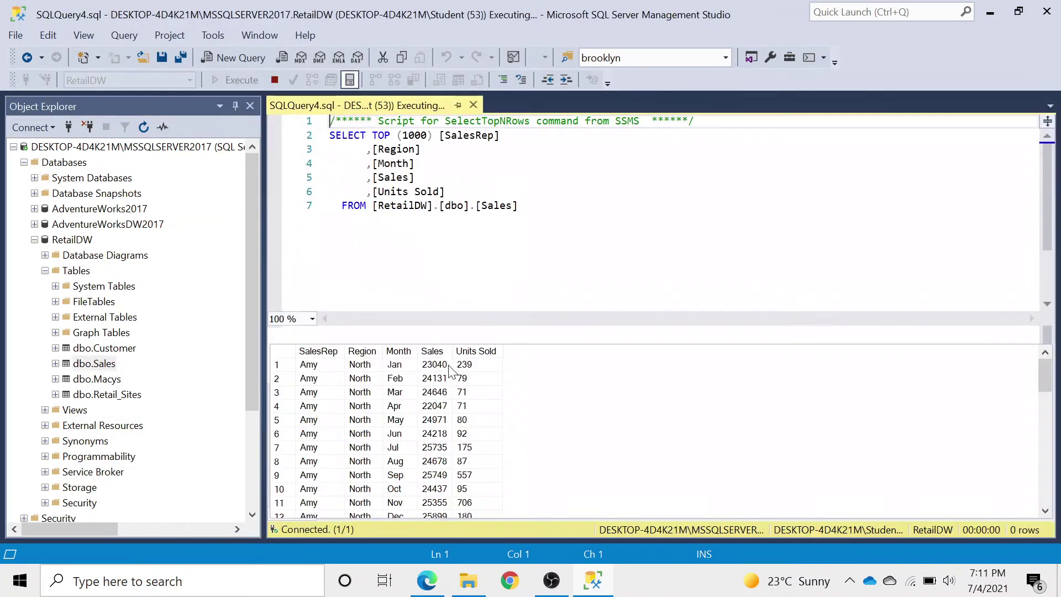
scroll(420, 450, "down", 4)
scroll(420, 450, "down", 7)
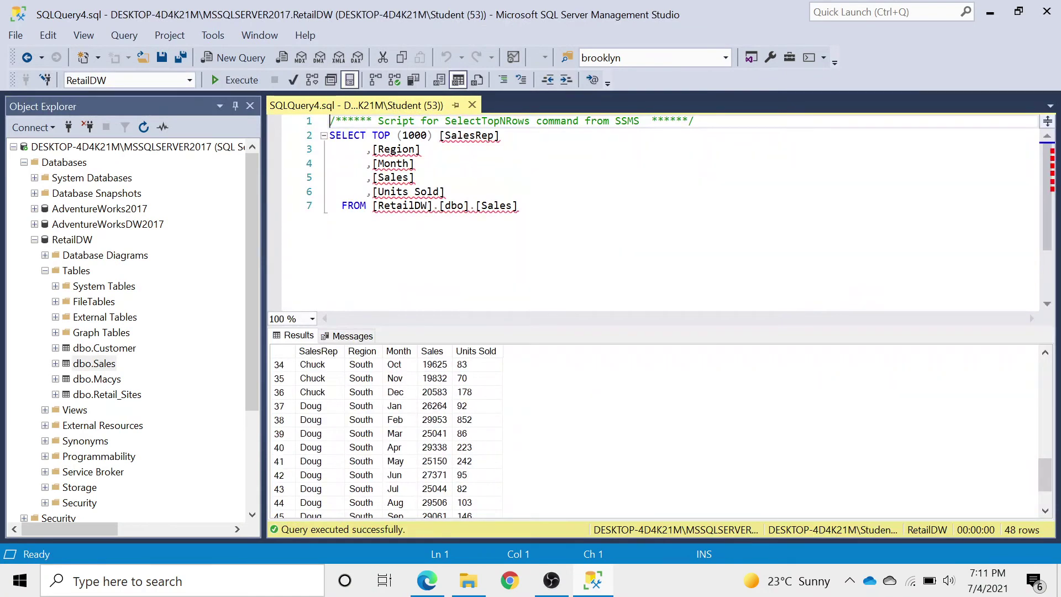
left_click(472, 104)
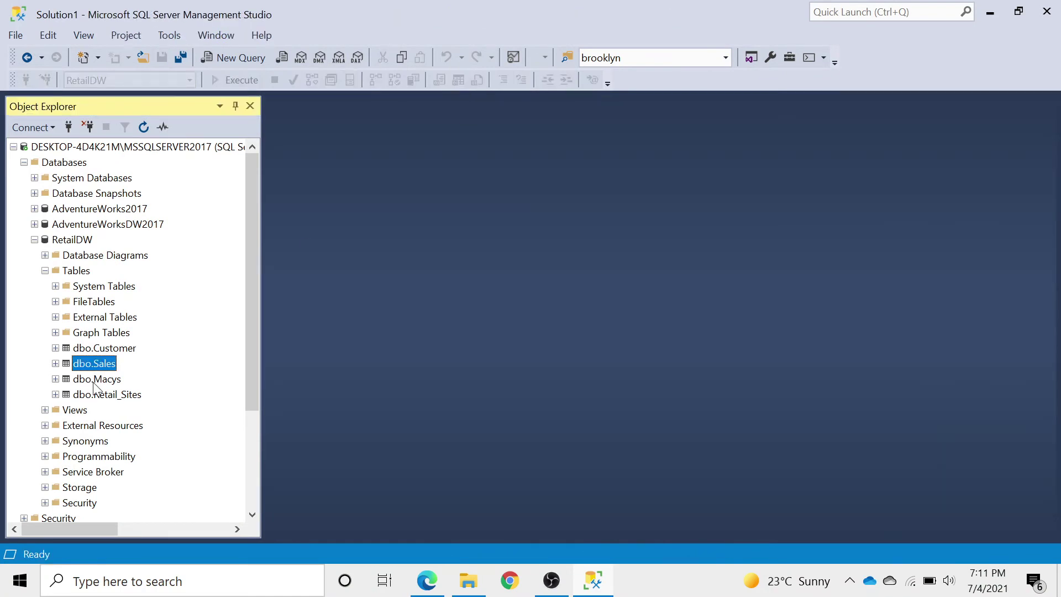
- Query the top 1000 rows of the Macys table, look through the imported records, and close the query
right_click(93, 382)
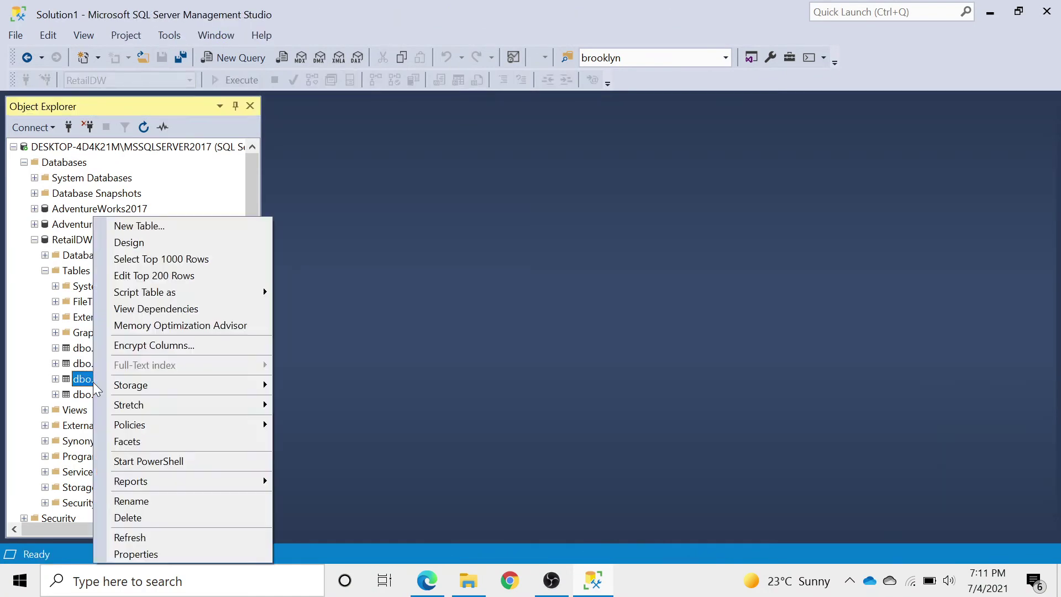
left_click(183, 259)
scroll(405, 391, "down", 17)
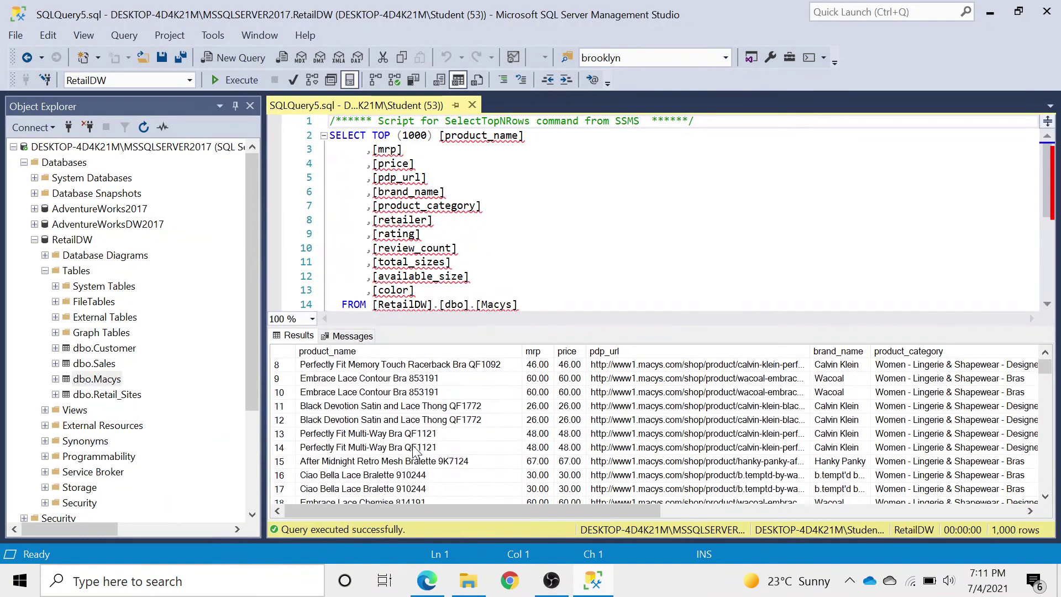
left_click(472, 105)
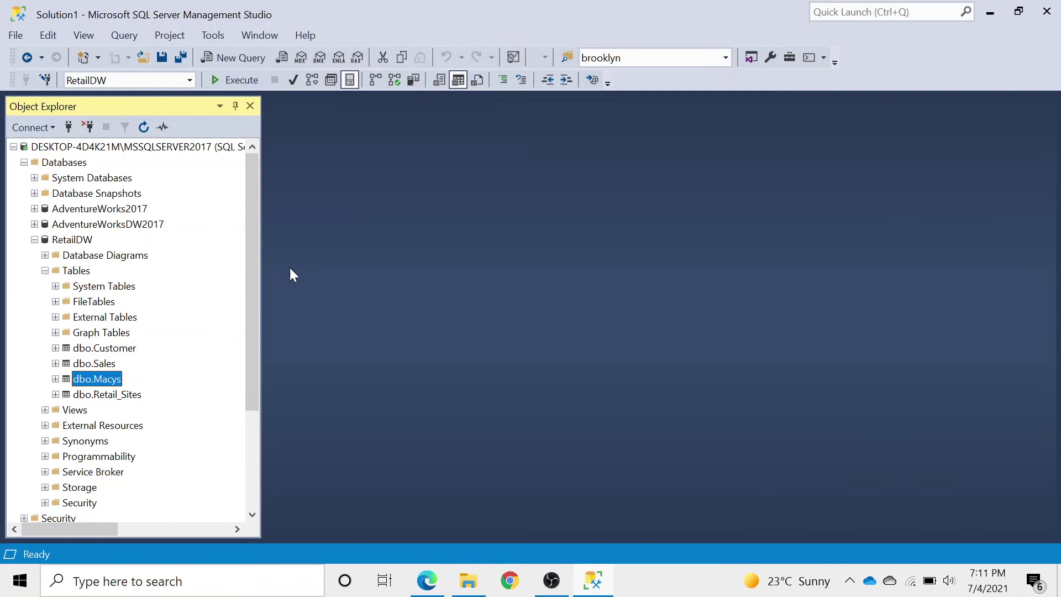
- Query the top 1000 rows of the Retail_Sites table, look through the imported records, and exit the program
left_click(102, 397)
right_click(101, 402)
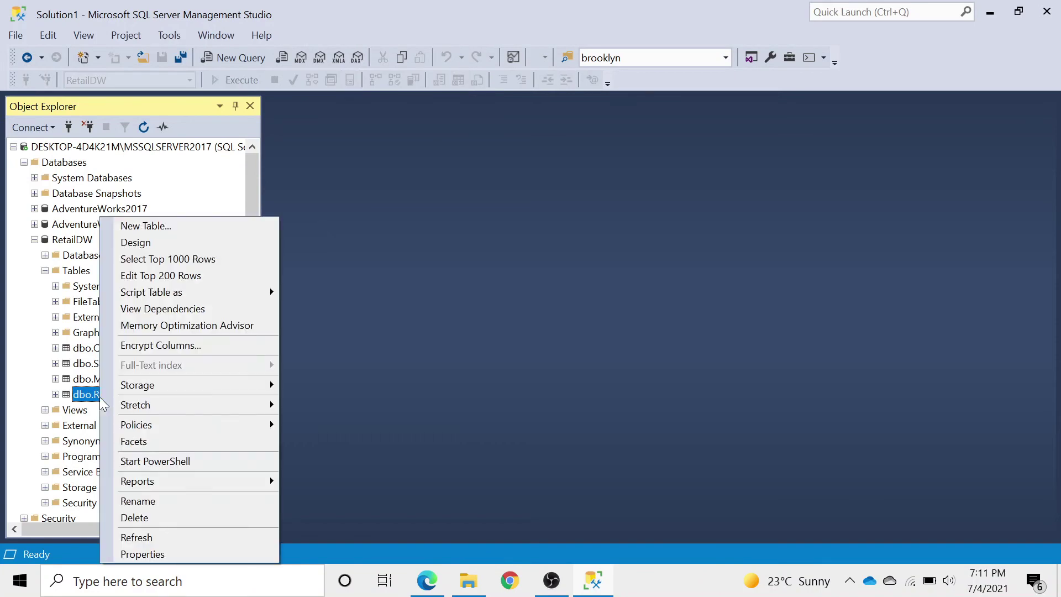
left_click(166, 259)
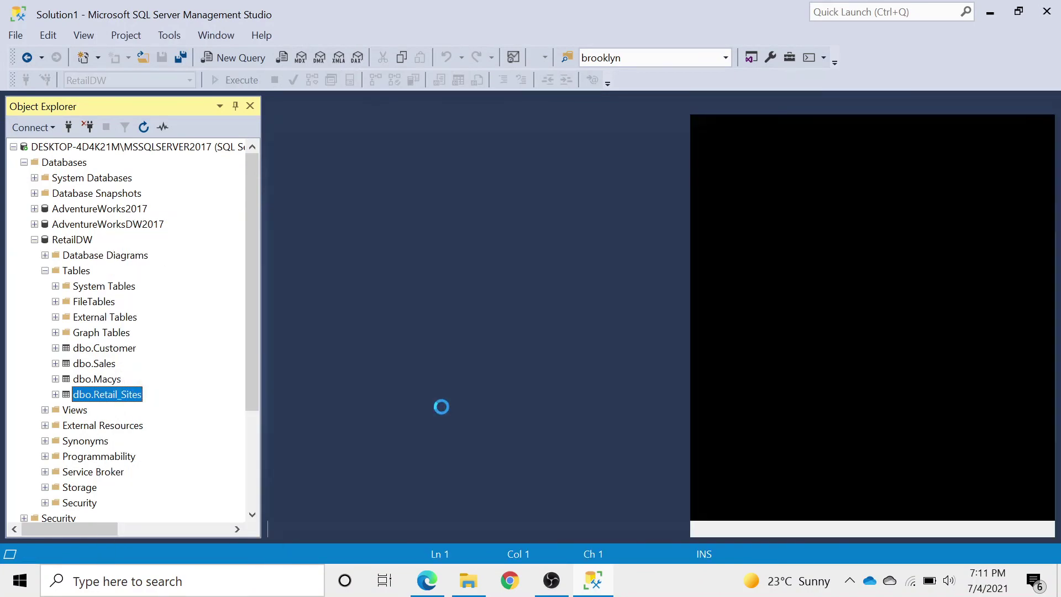
scroll(447, 446, "down", 12)
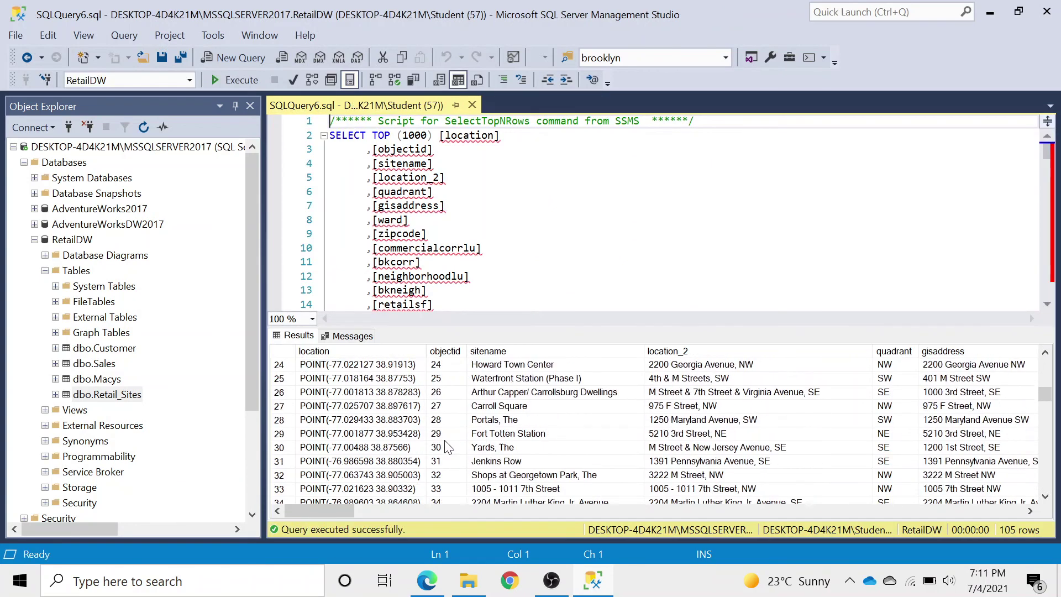
scroll(448, 446, "down", 14)
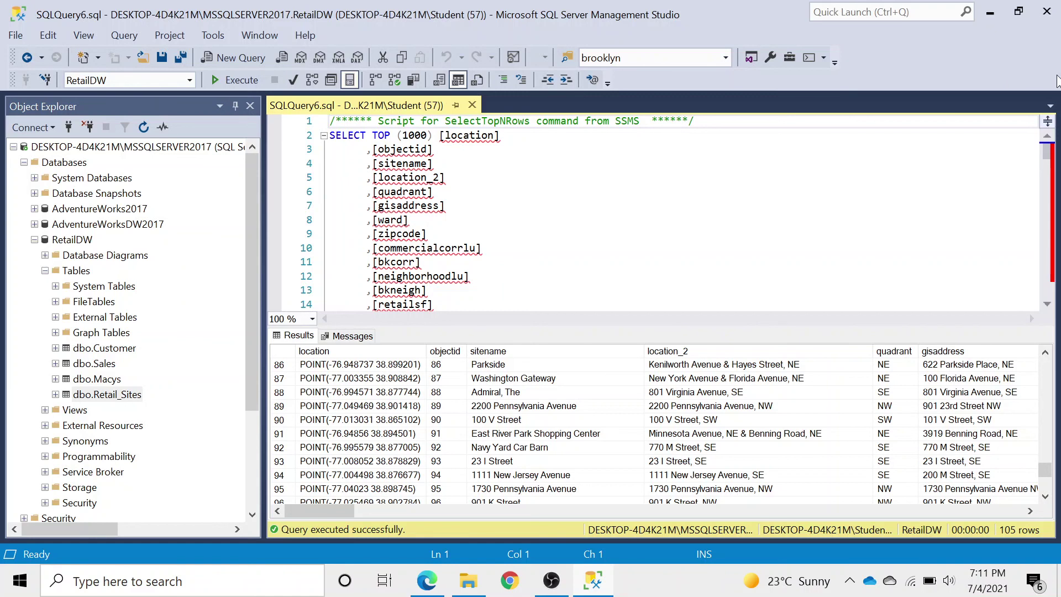
left_click(1046, 11)
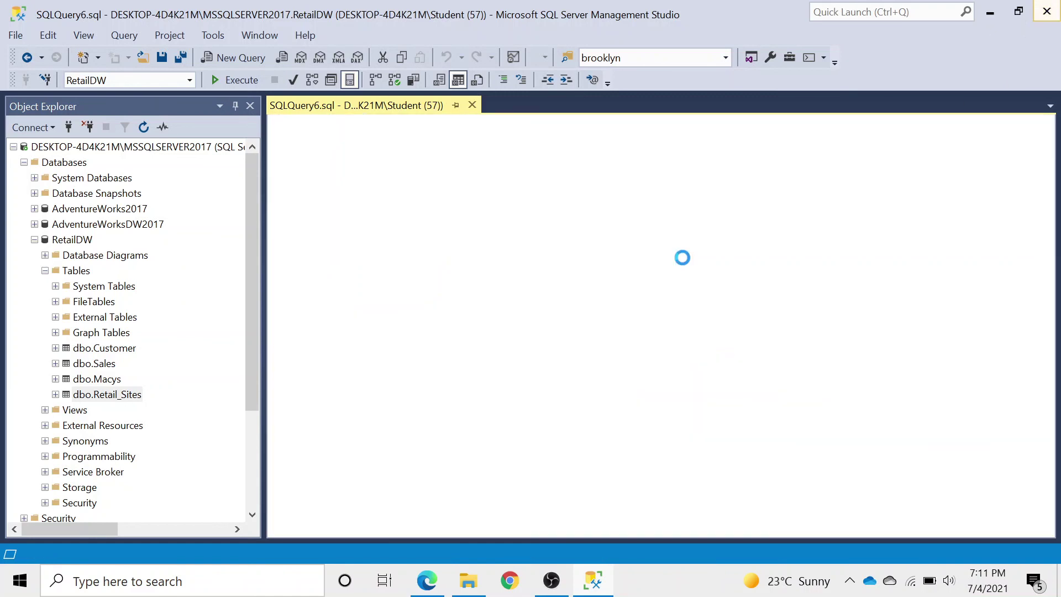